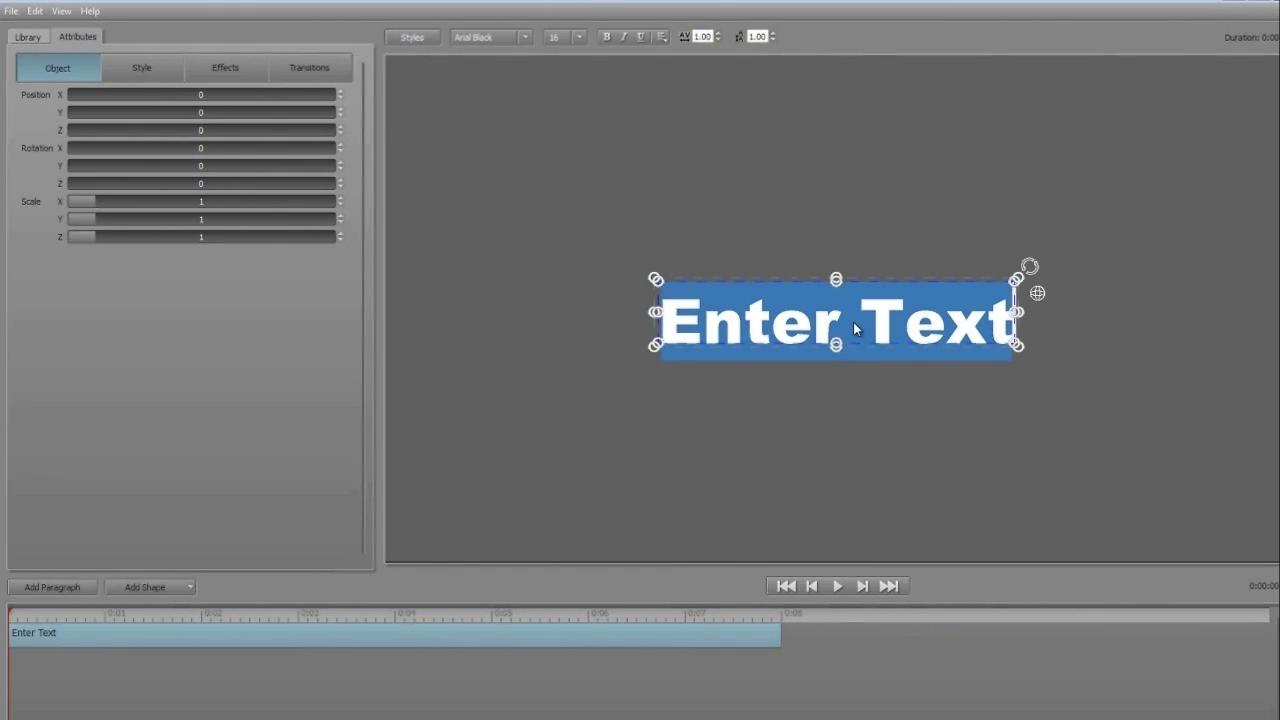
Type 'Paragraph' over the placeholder title text and select the whole word
type("Para")
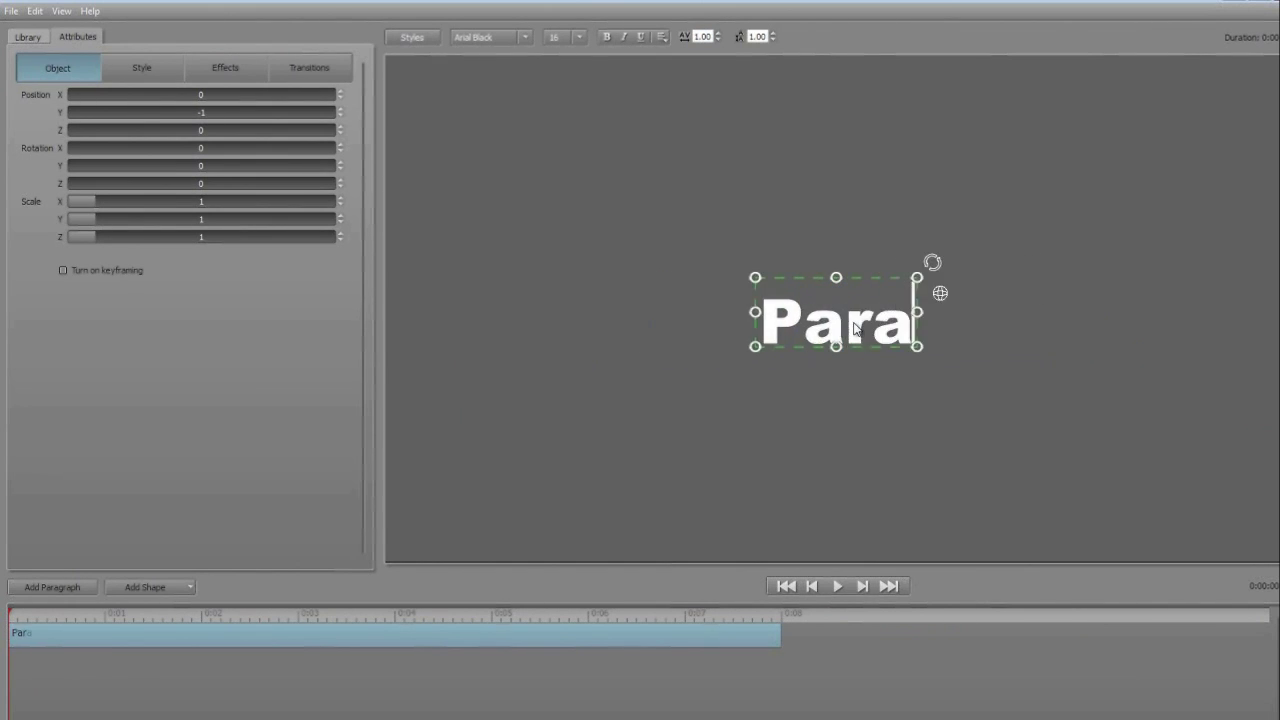
type("graph")
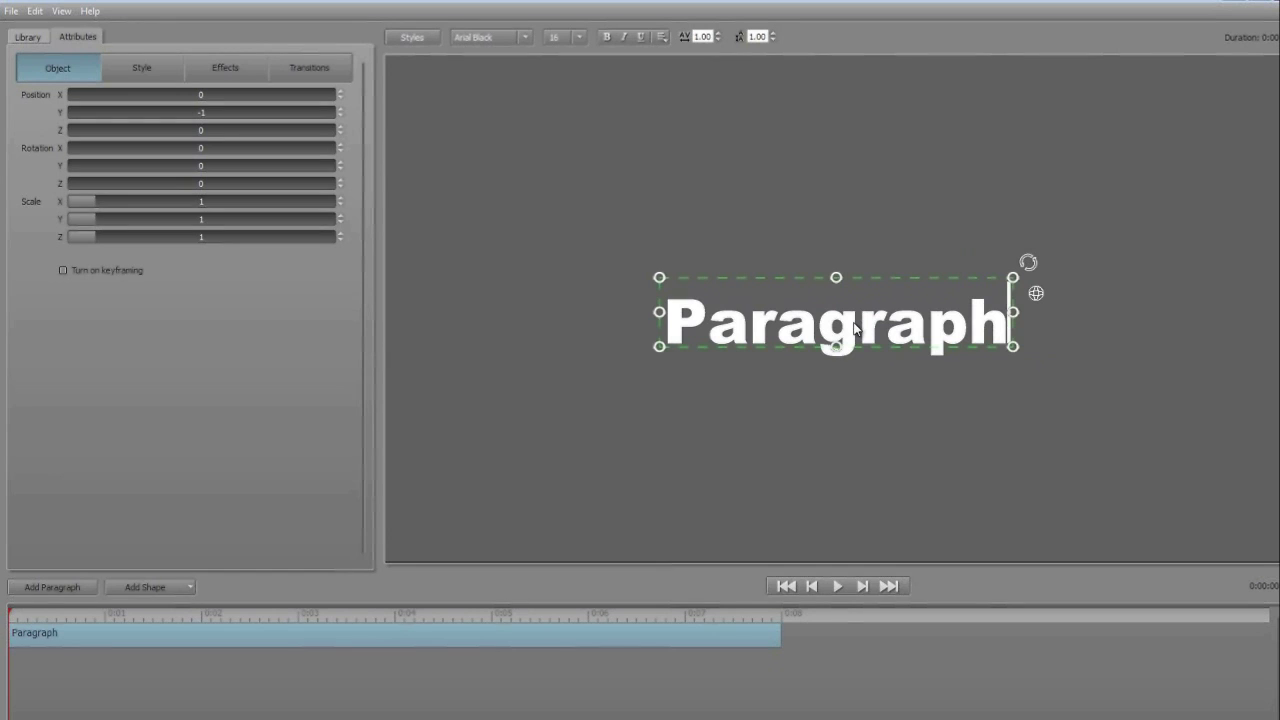
double_click(855, 328)
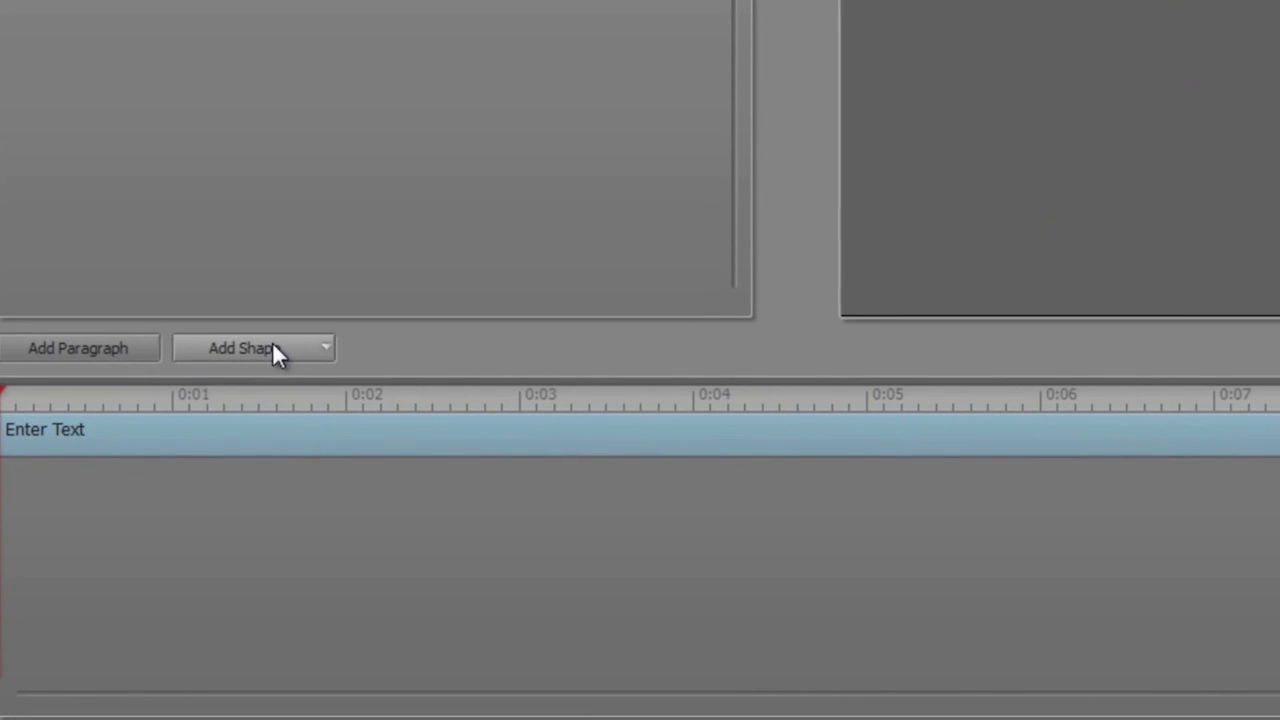
Add a rectangle shape, delete the Enter Text, and enlarge it to Scale 10 to fill the canvas
left_click(126, 536)
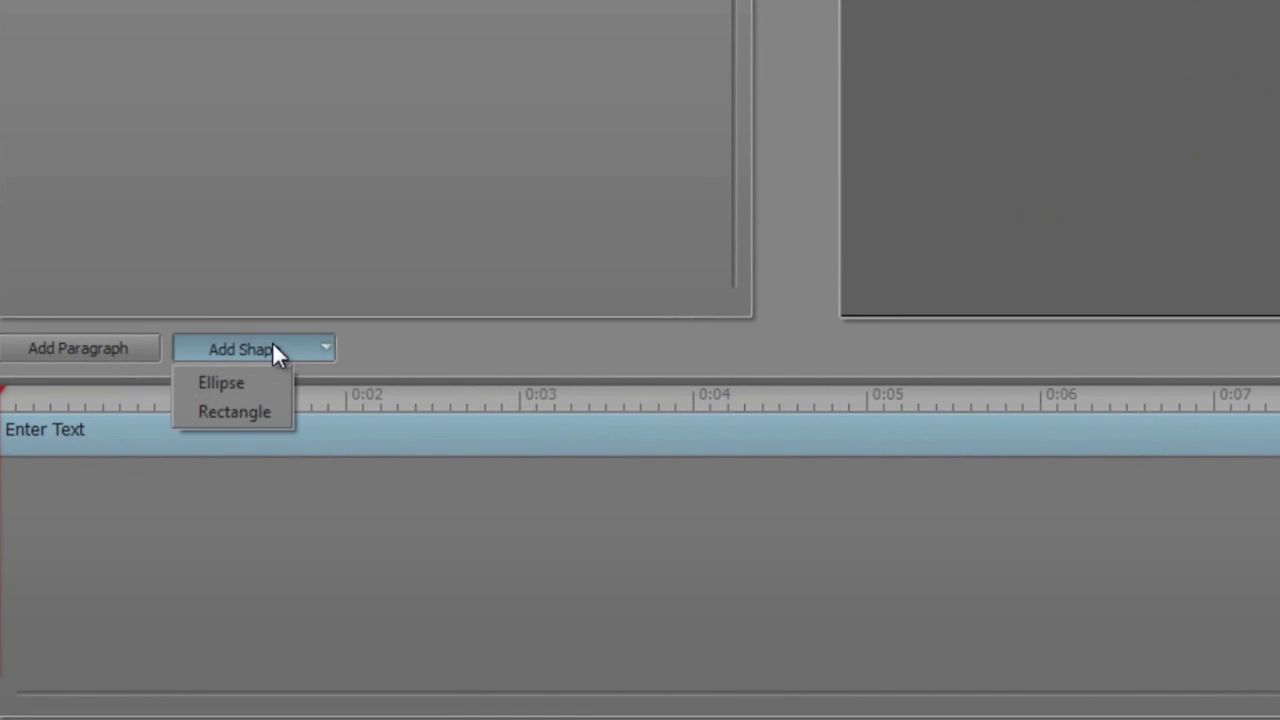
left_click(254, 411)
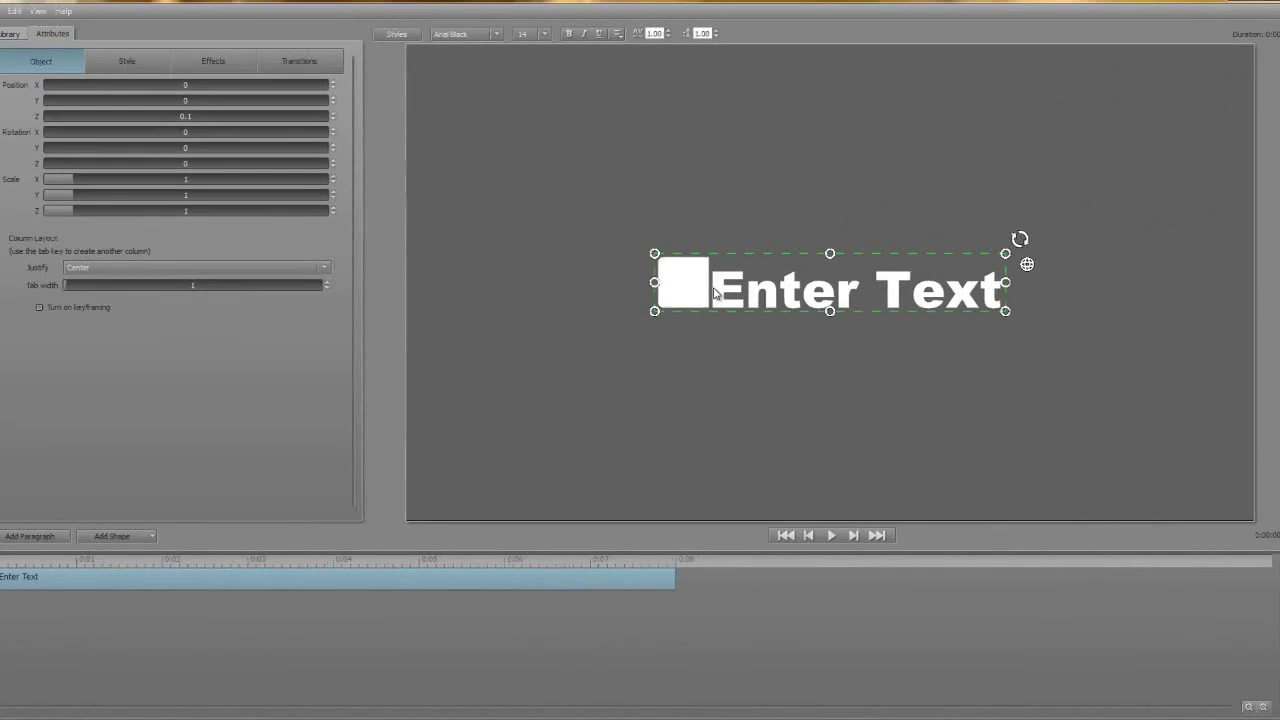
left_click_drag(683, 285, 714, 293)
key("Delete")
key("Delete")
key("Delete")
key("Delete")
key("Delete")
key("Delete")
key("Delete")
key("Delete")
key("Delete")
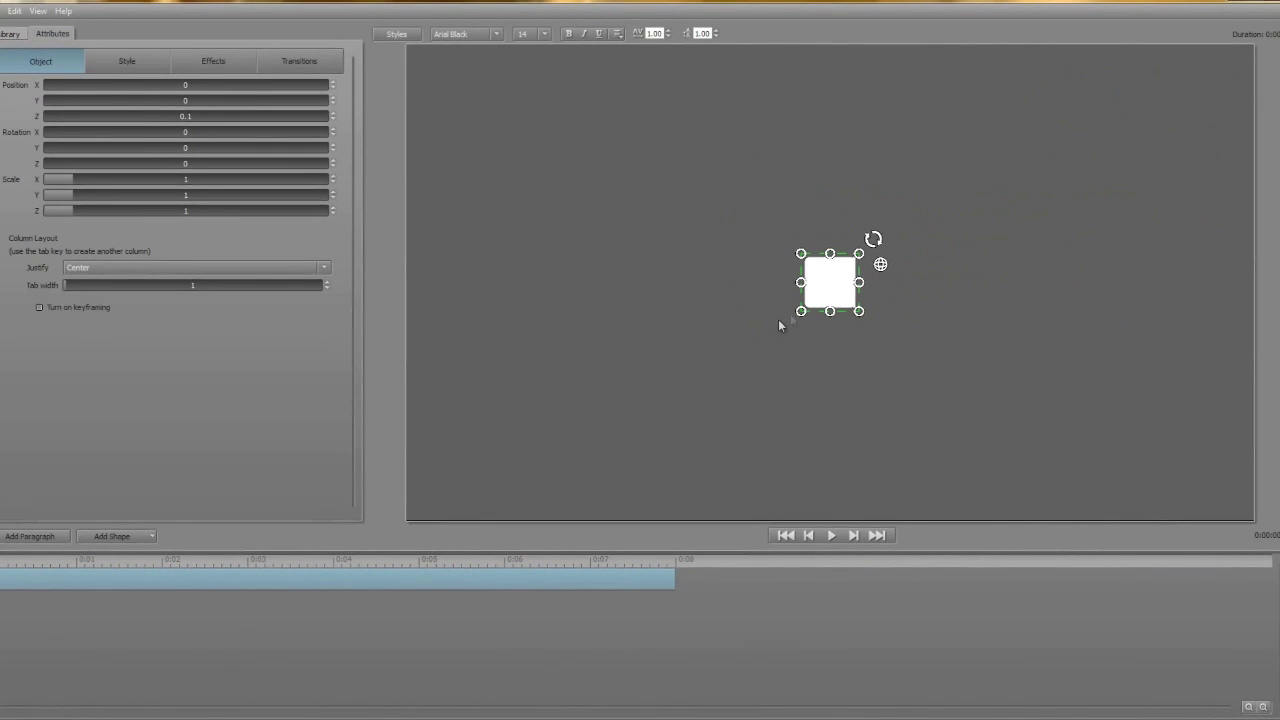
left_click_drag(72, 210, 328, 210)
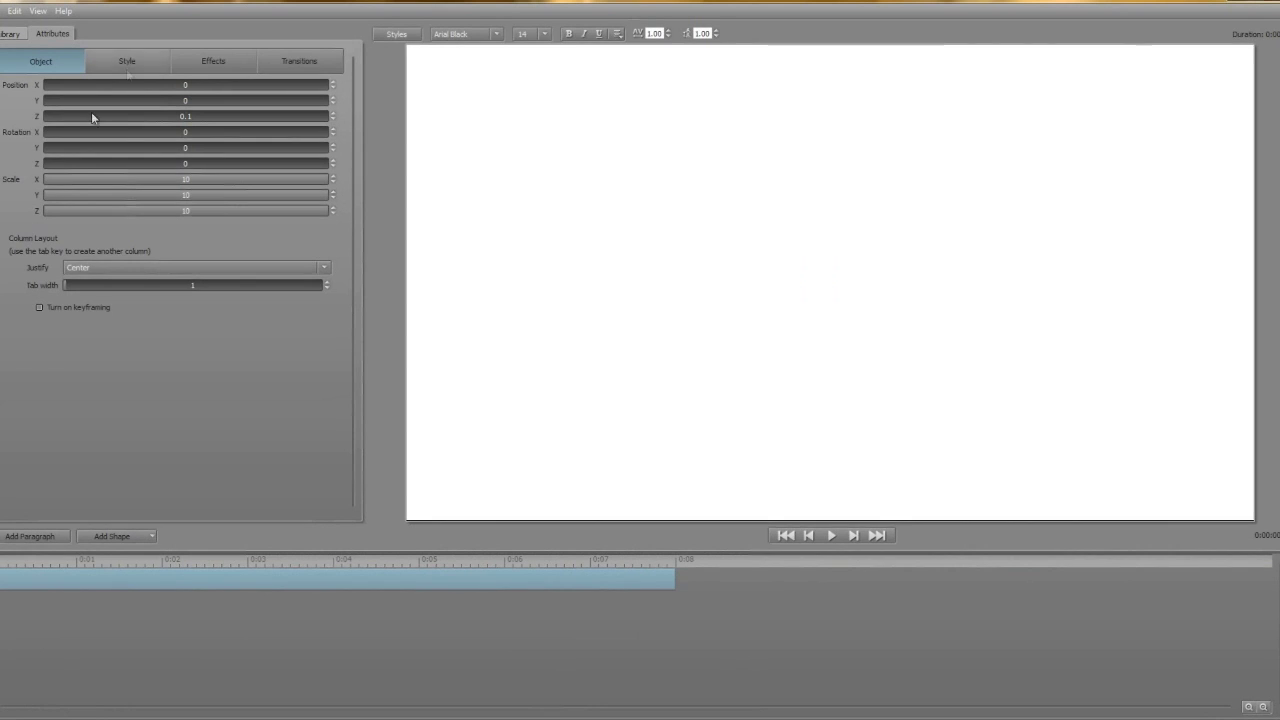
Colour the rectangle orange (Red 255, Green 170, Blue 0) and deselect it
left_click(148, 59)
left_click(118, 147)
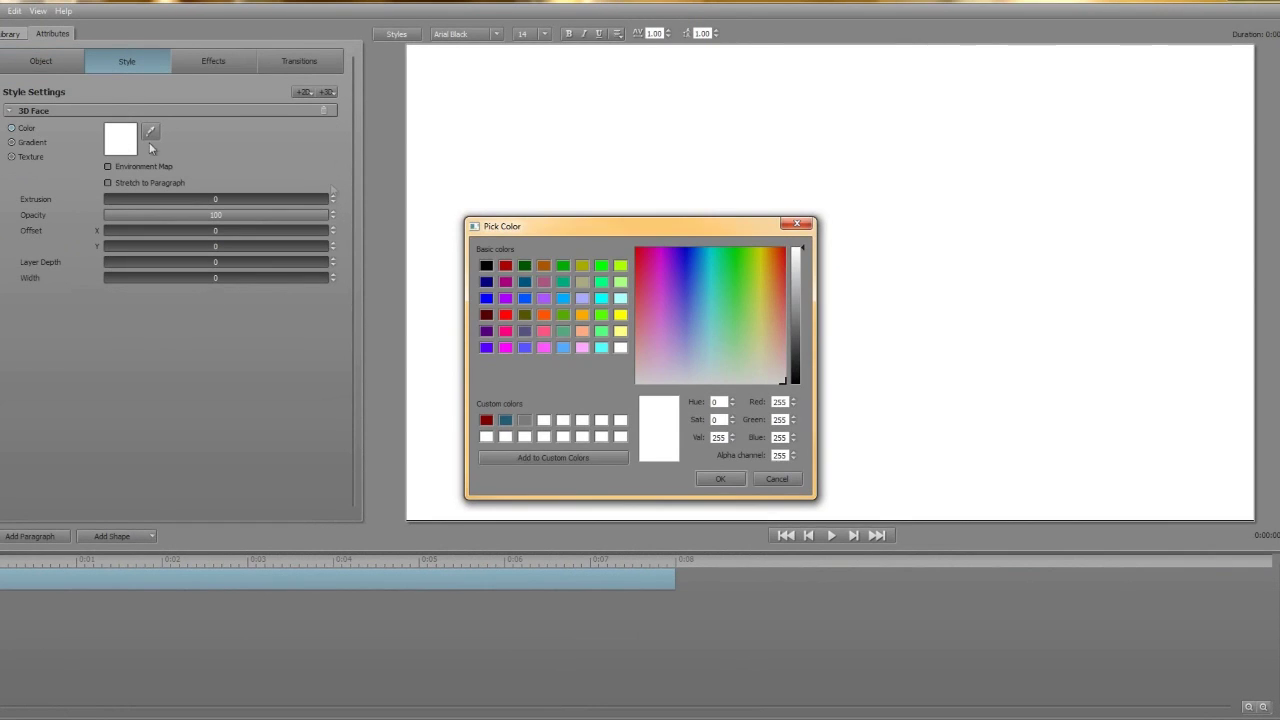
left_click(582, 316)
left_click(720, 478)
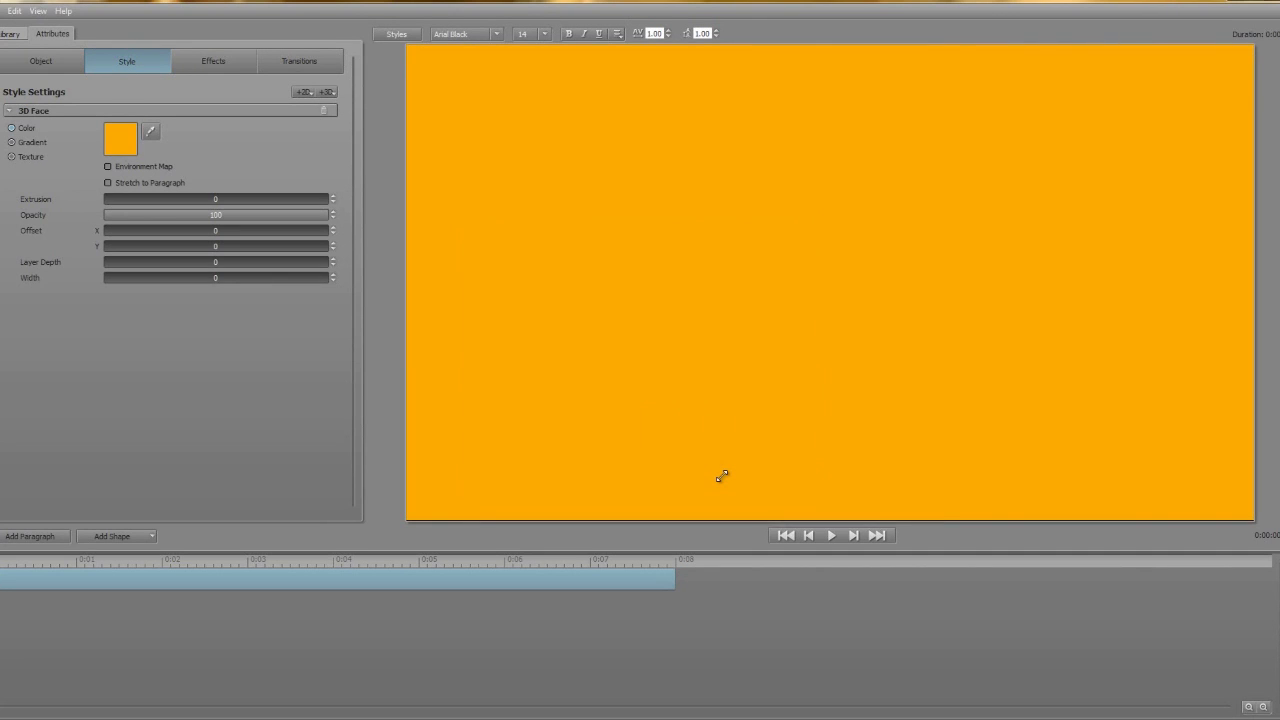
left_click(718, 598)
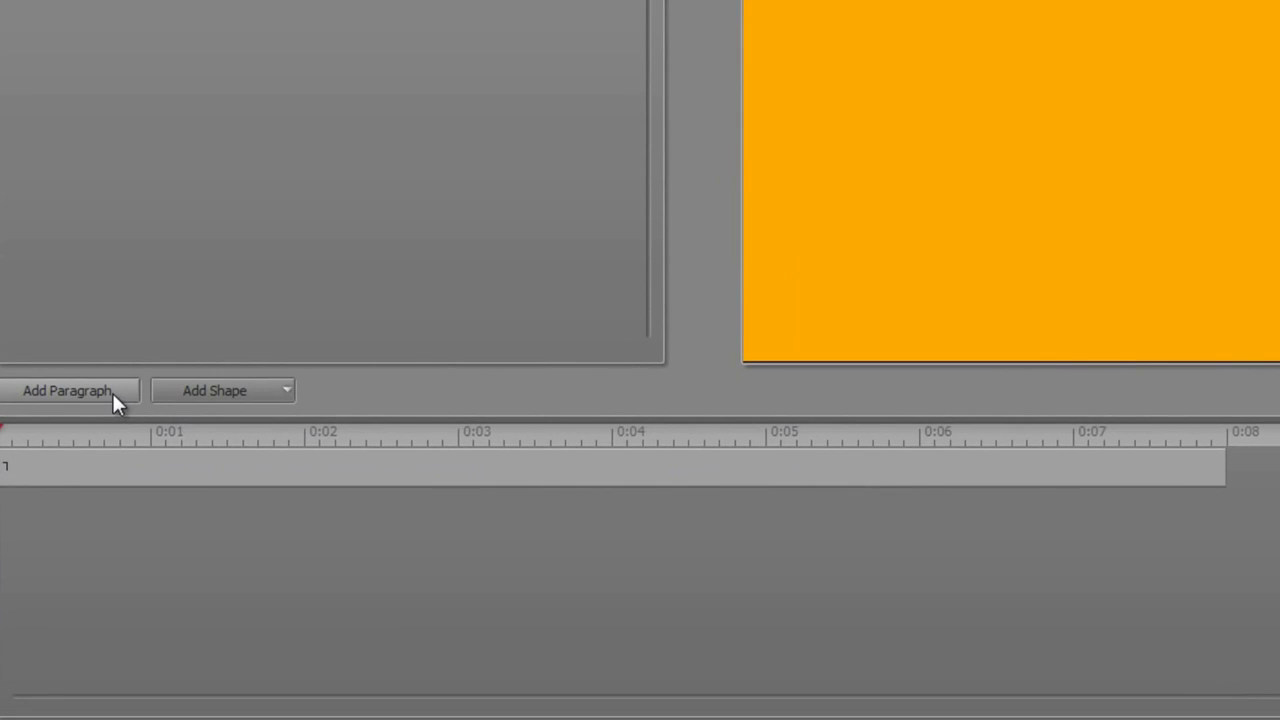
Add a new paragraph filled with repeated white rectangles and raise the character spacing to 1.25
left_click(112, 393)
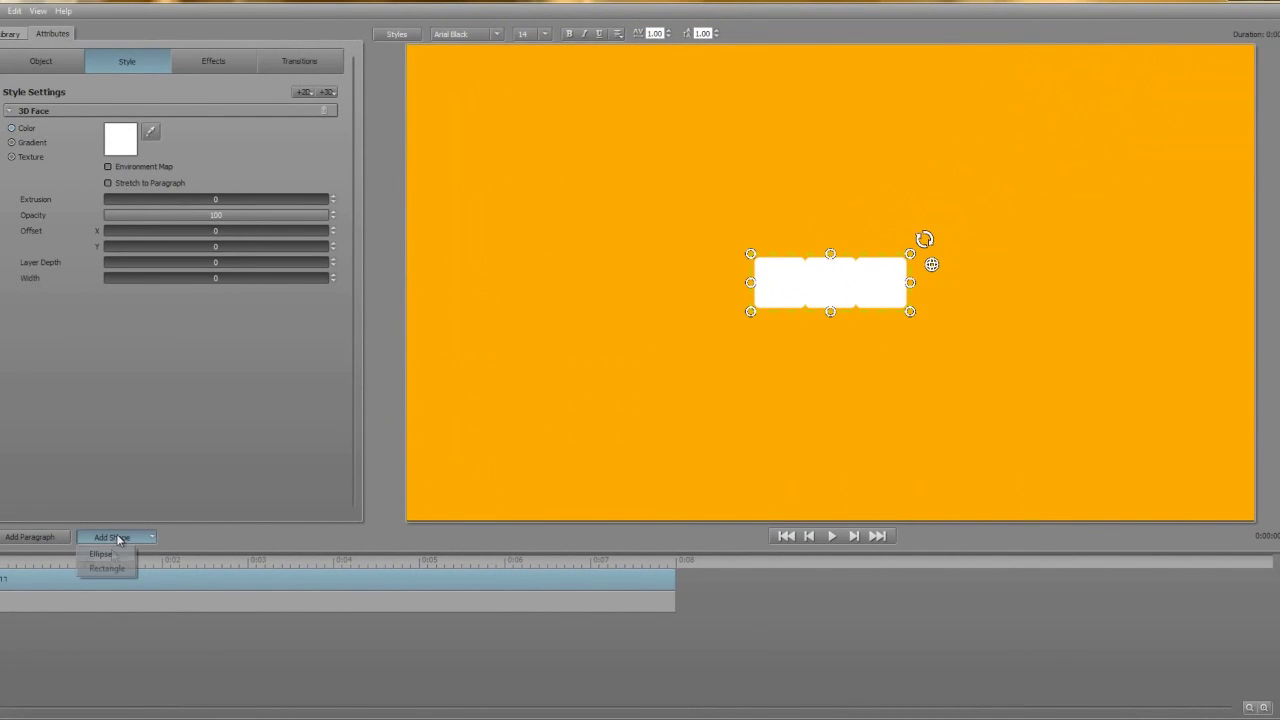
left_click(117, 538)
left_click(108, 567)
left_click(117, 538)
left_click(108, 567)
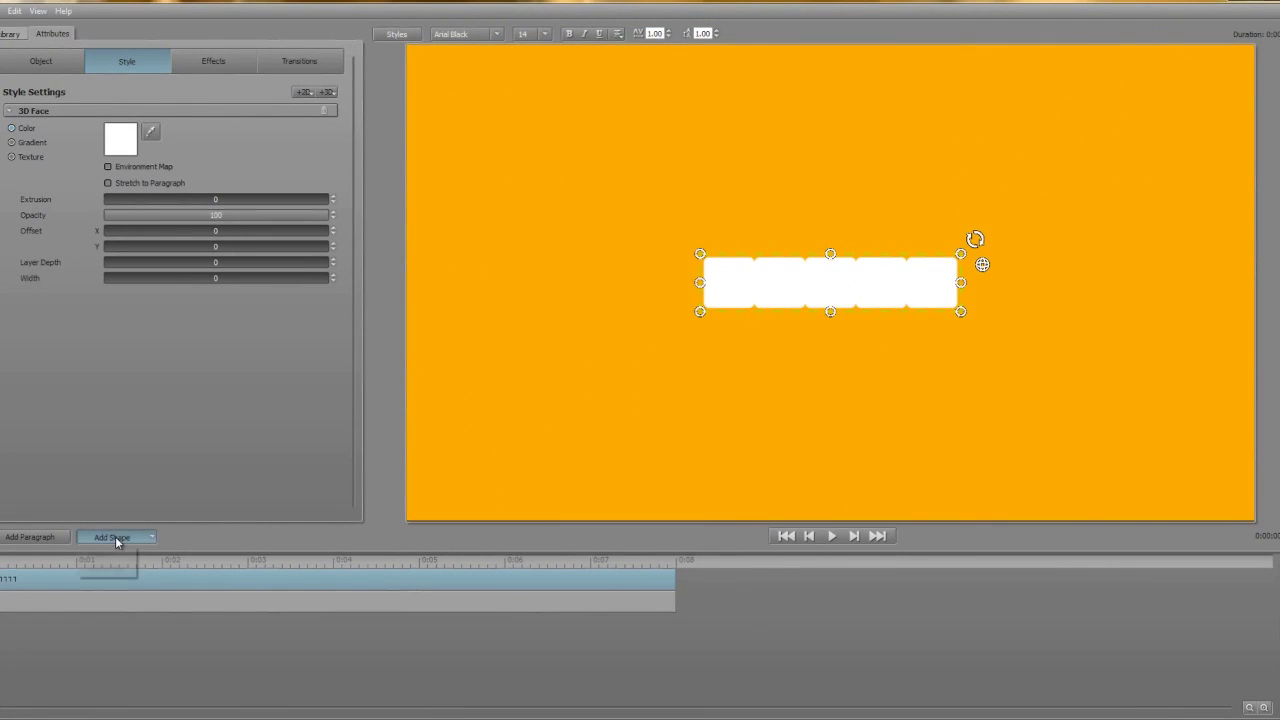
left_click(117, 538)
left_click(108, 567)
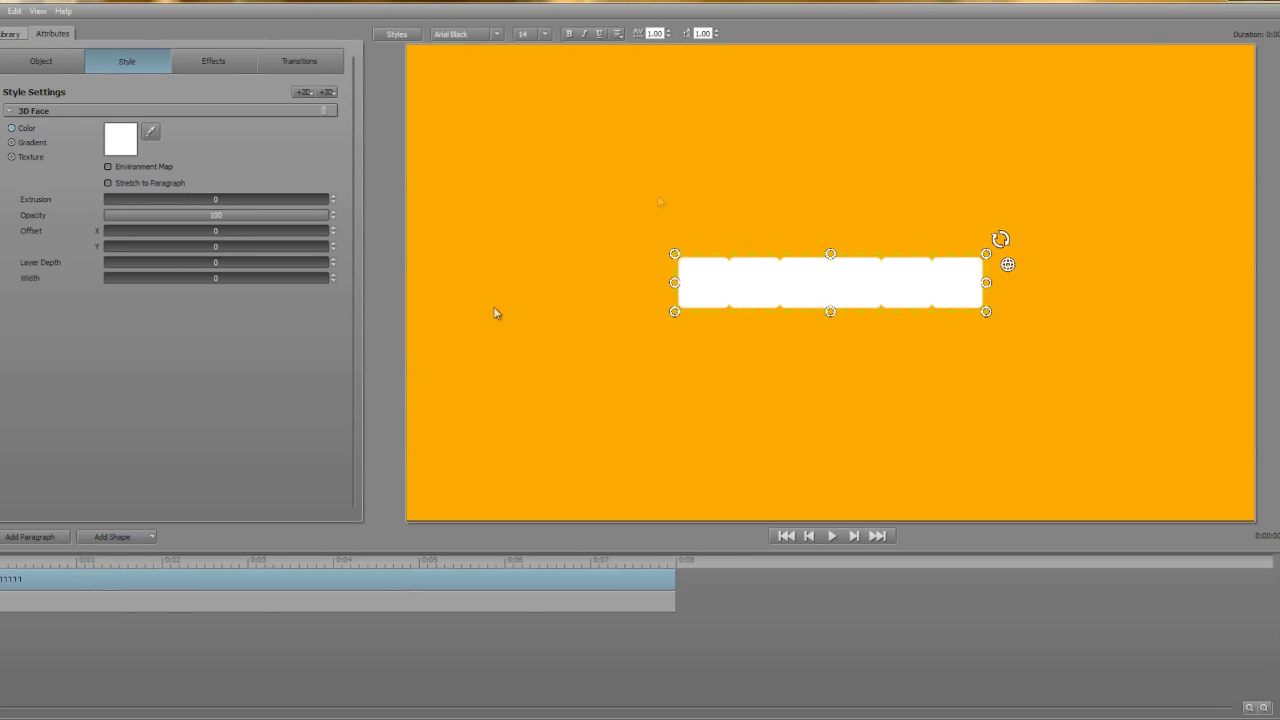
left_click(672, 31)
left_click(672, 31)
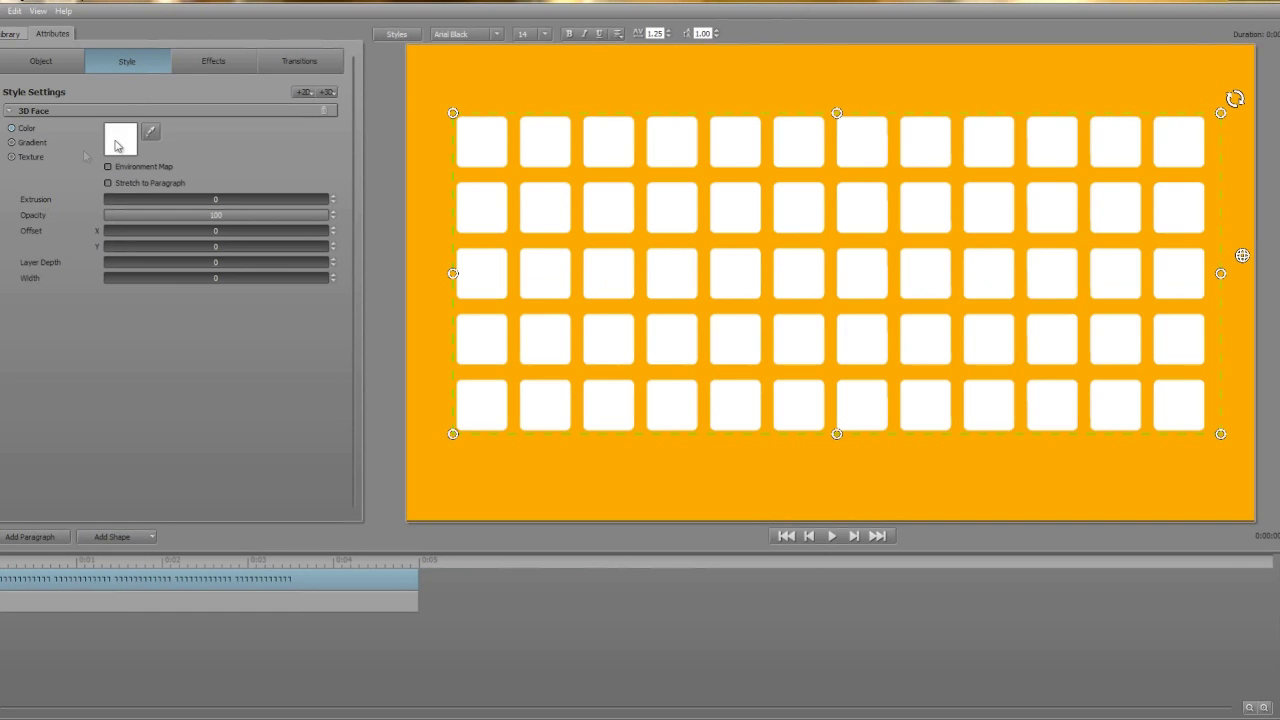
Texture the tiles with Meta_Refl05.jpg, stretched to the paragraph as an environment map, and set Rotation Y to -0.9
left_click(36, 160)
left_click(125, 143)
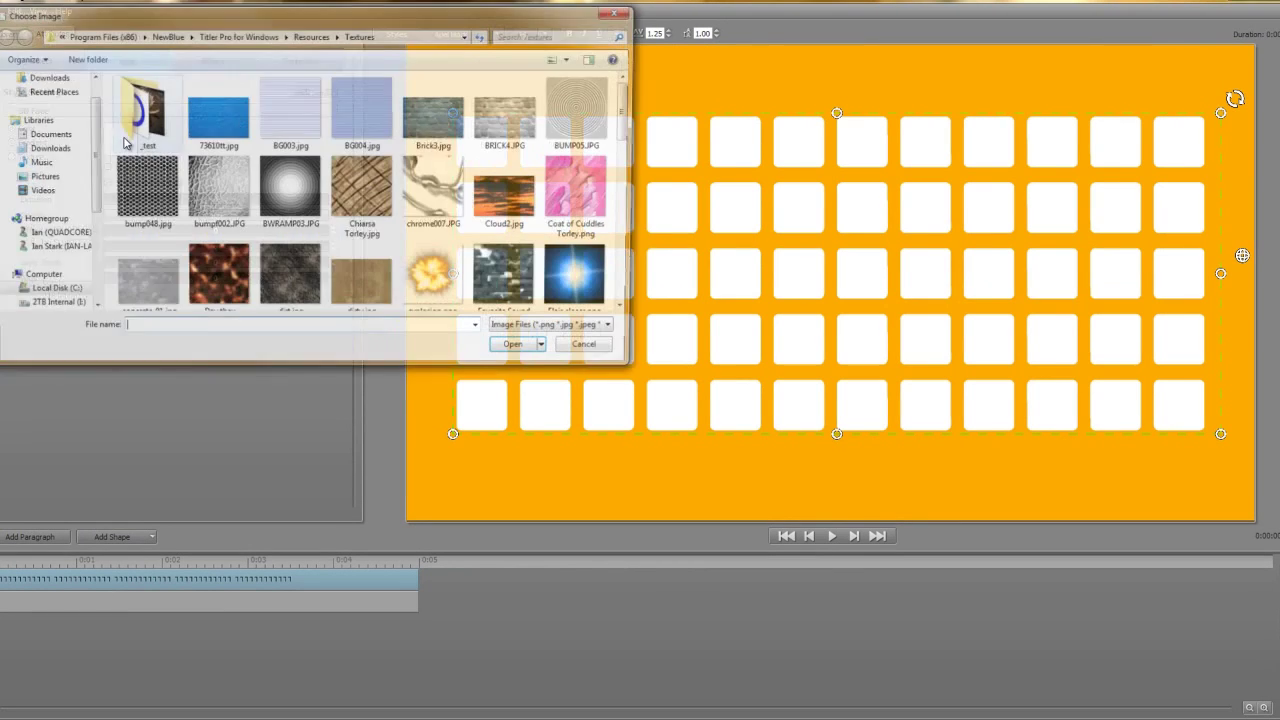
scroll(632, 277, "down", 3)
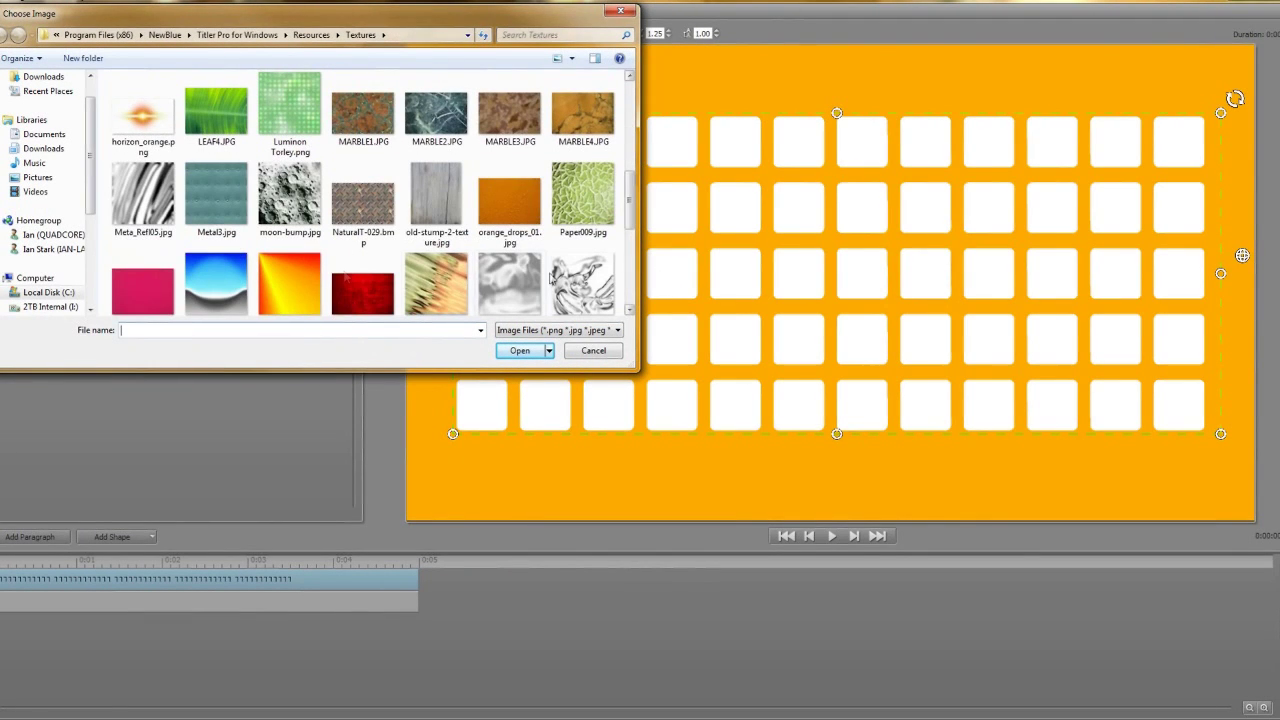
double_click(135, 210)
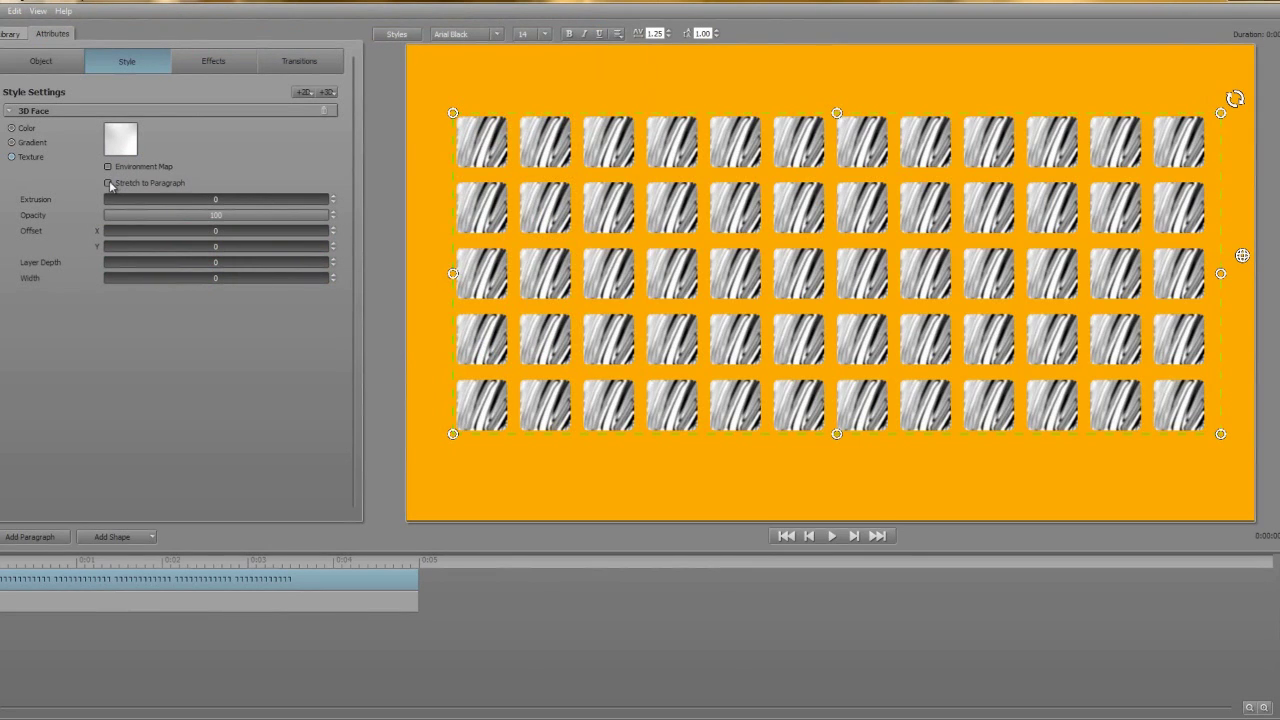
left_click(109, 182)
left_click(108, 166)
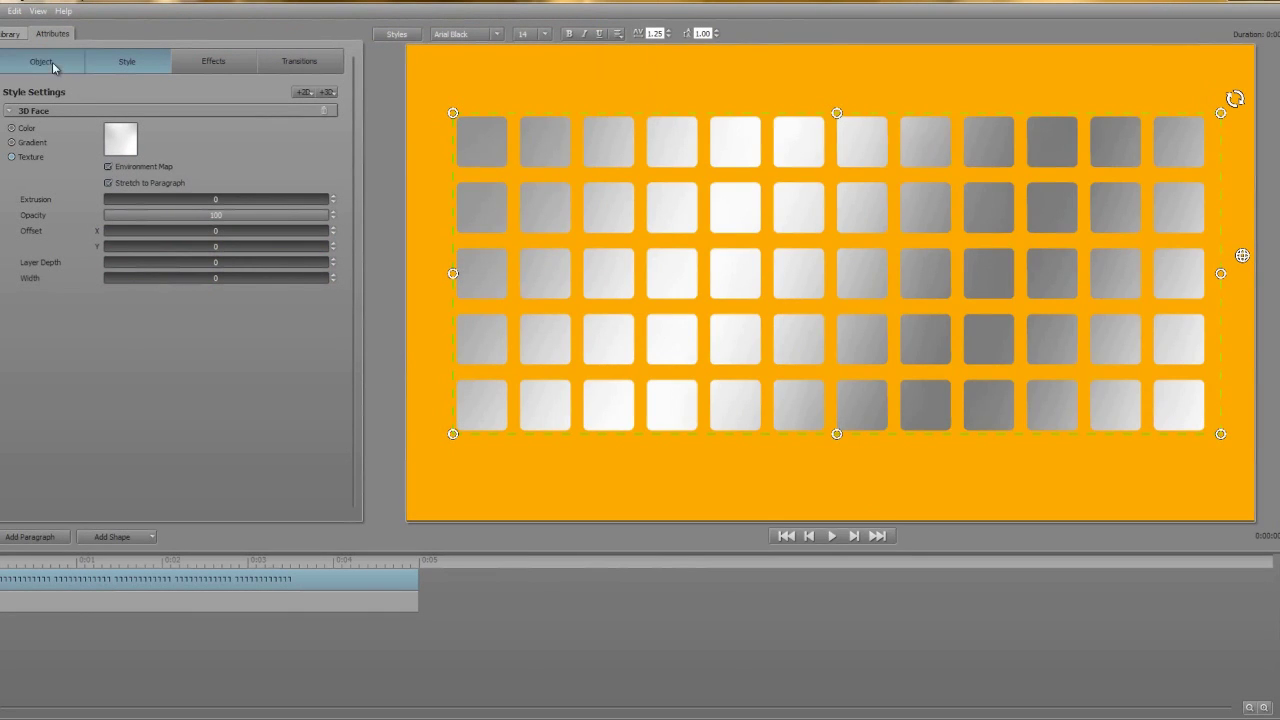
left_click(42, 62)
left_click_drag(184, 149, 185, 150)
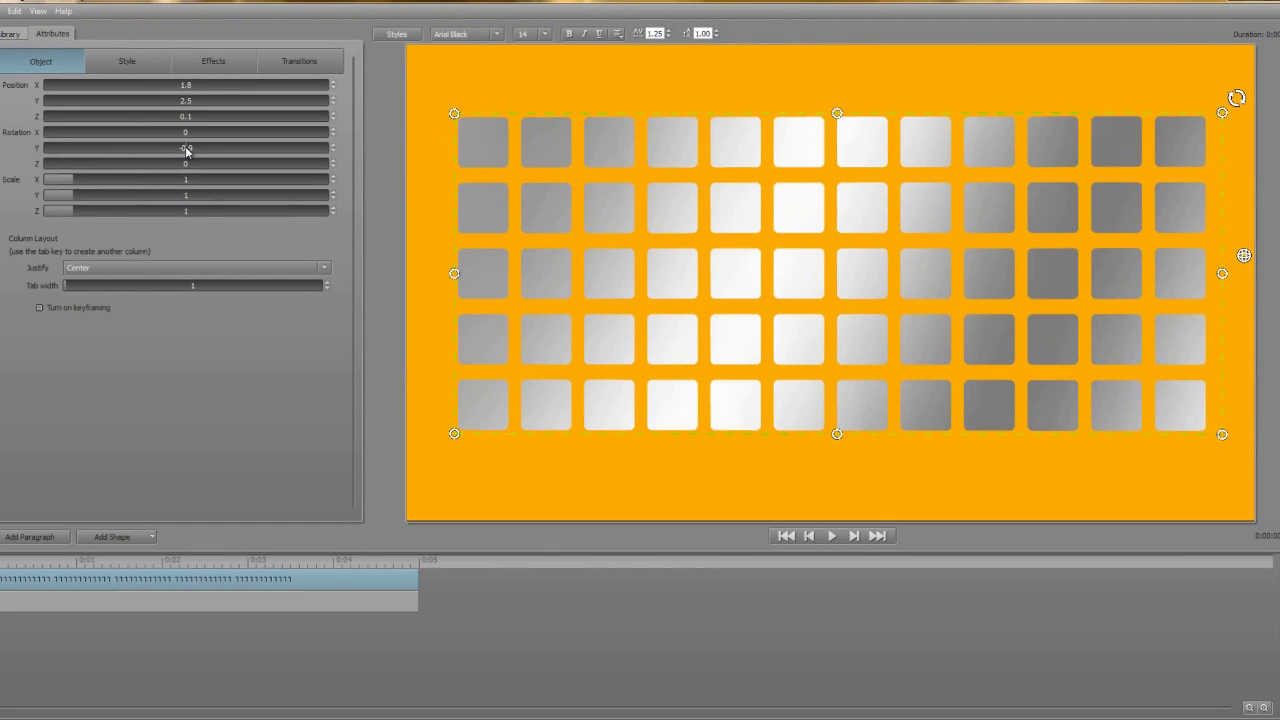
Apply the Starter Pack Lens Correction 'TV In Space' preset to the tile grid
left_click(10, 34)
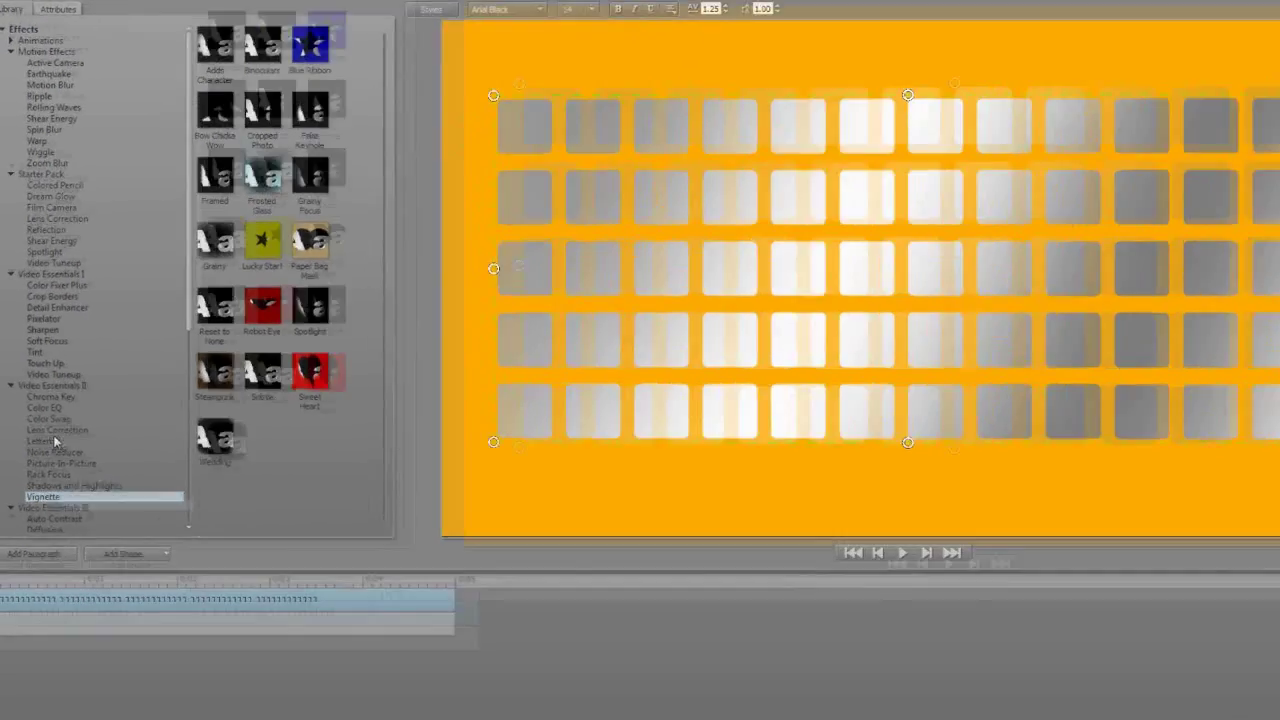
left_click(51, 424)
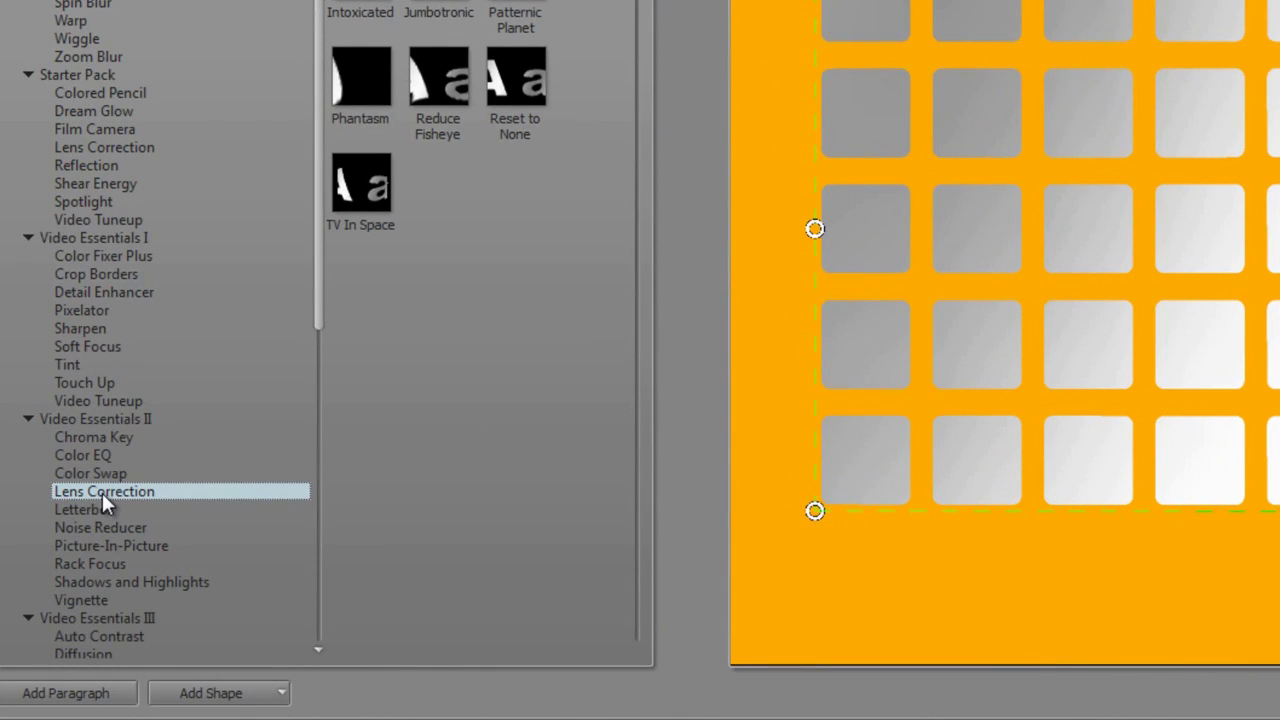
left_click(134, 146)
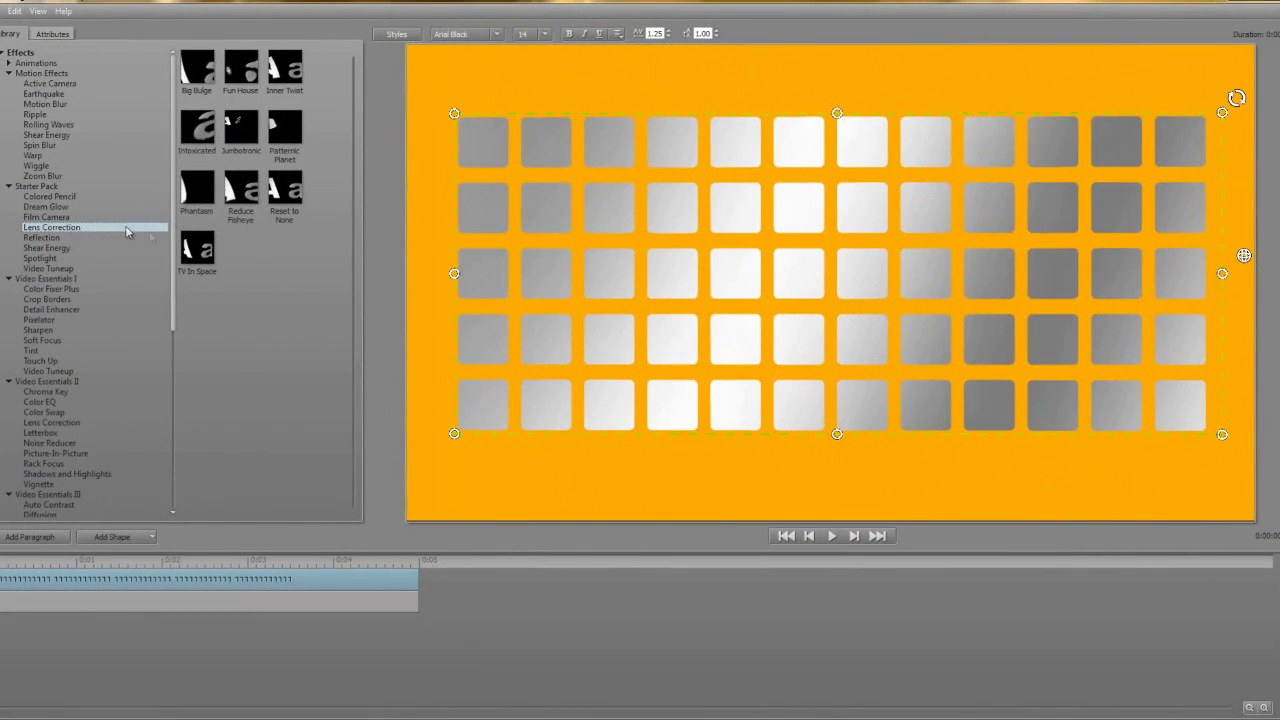
double_click(197, 252)
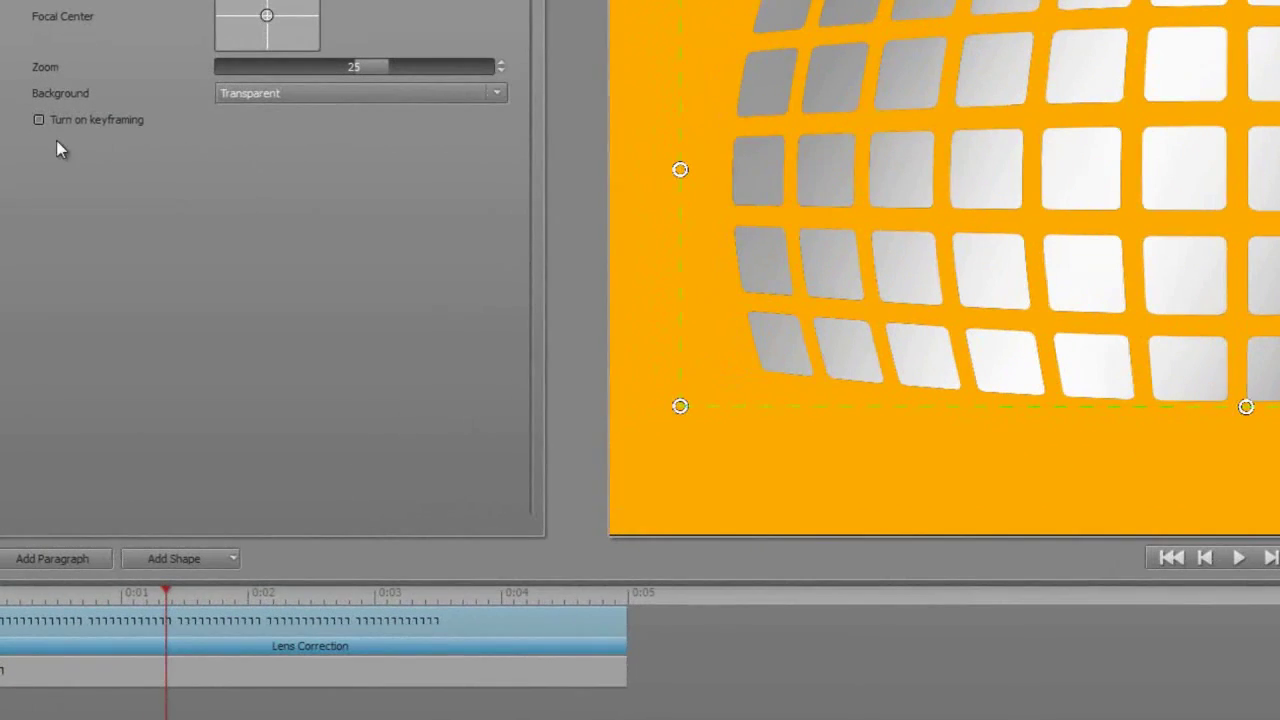
Enable lens keyframing and set the first keyframe flat: distortion 0, zoom 100
left_click(38, 120)
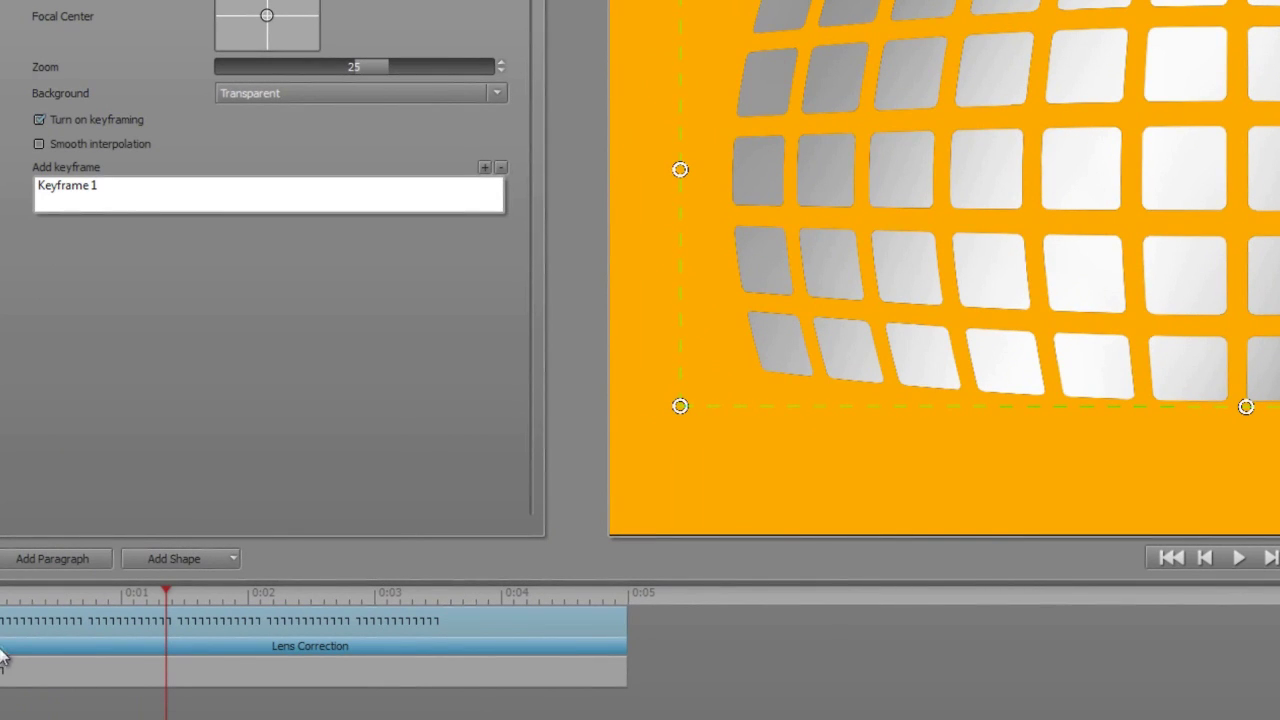
left_click(80, 185)
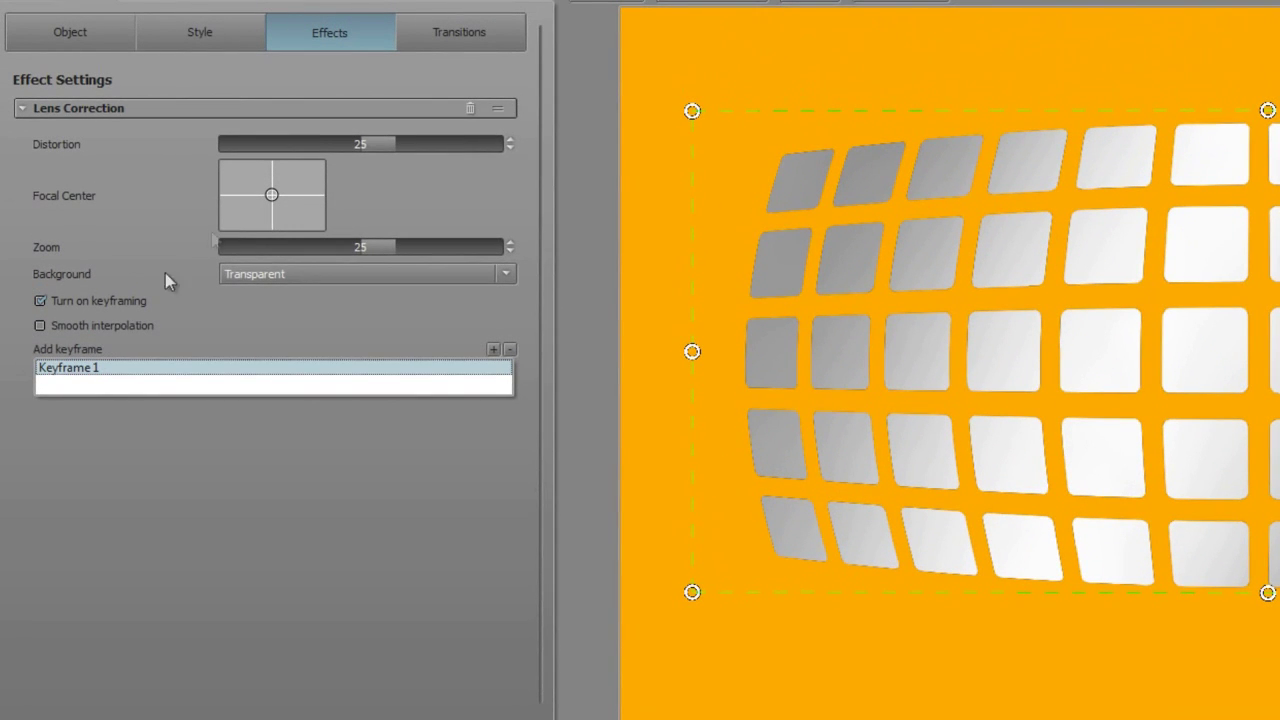
left_click(366, 143)
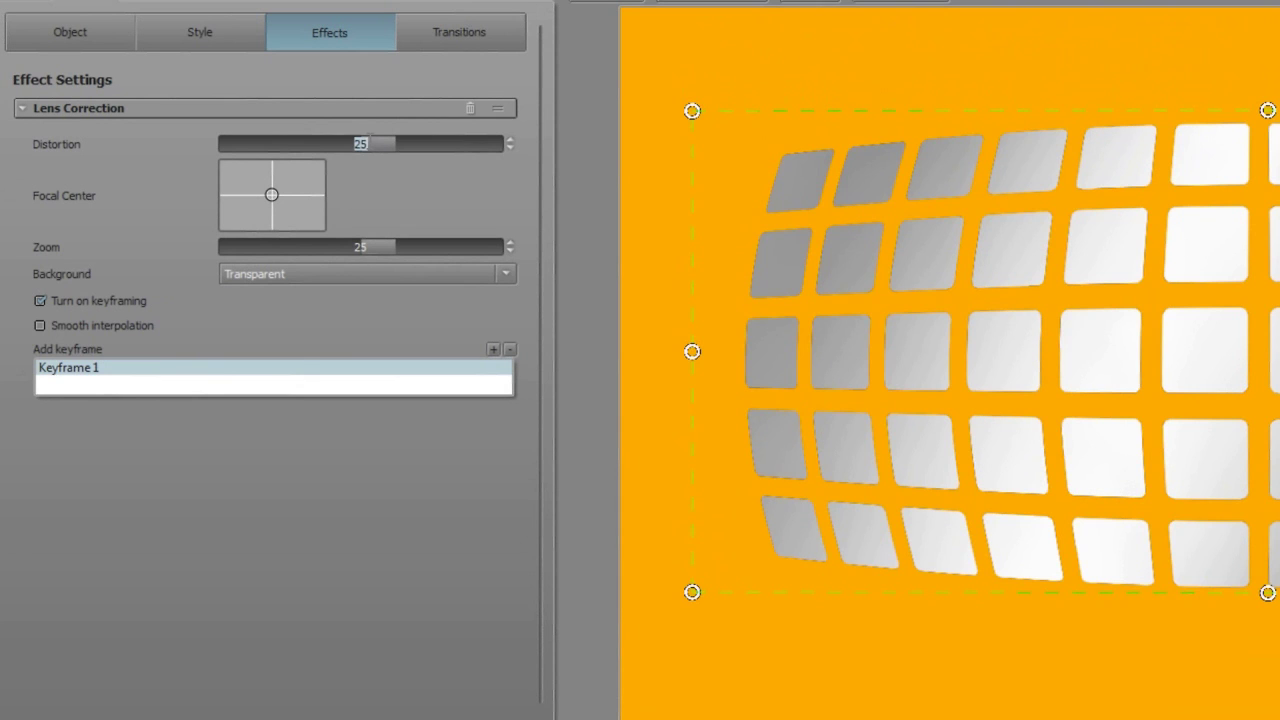
type("0")
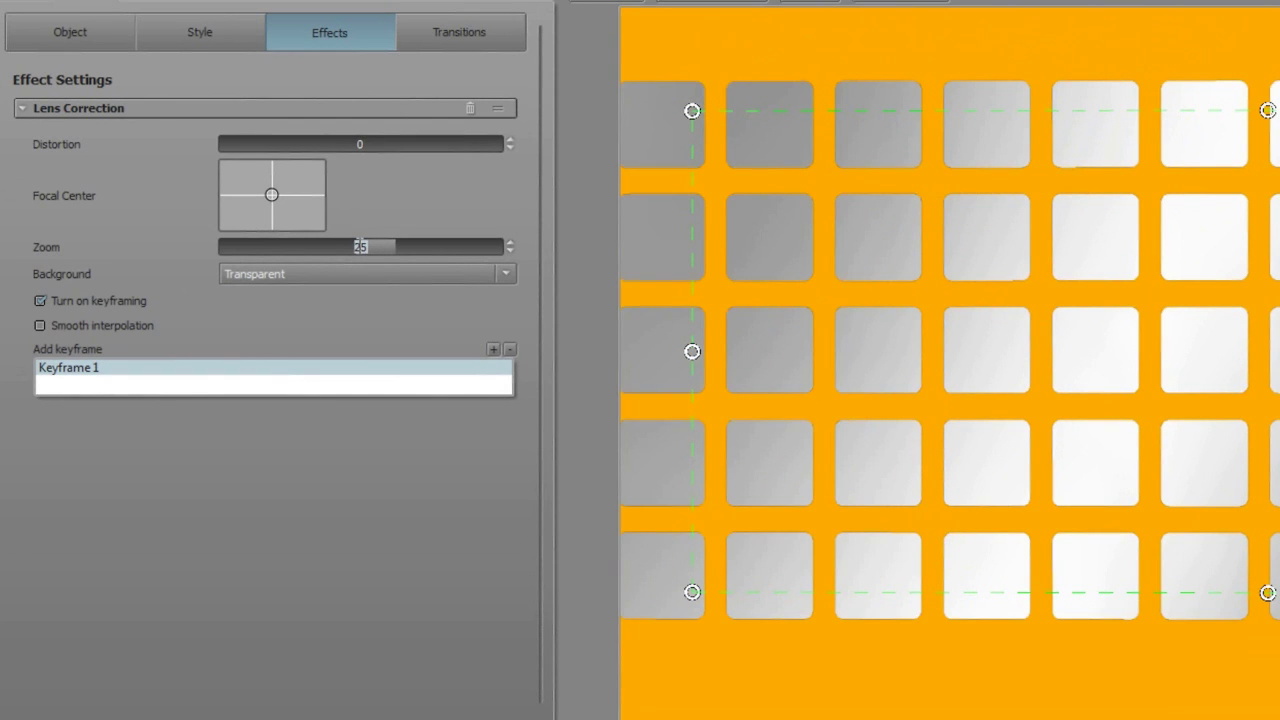
type("100")
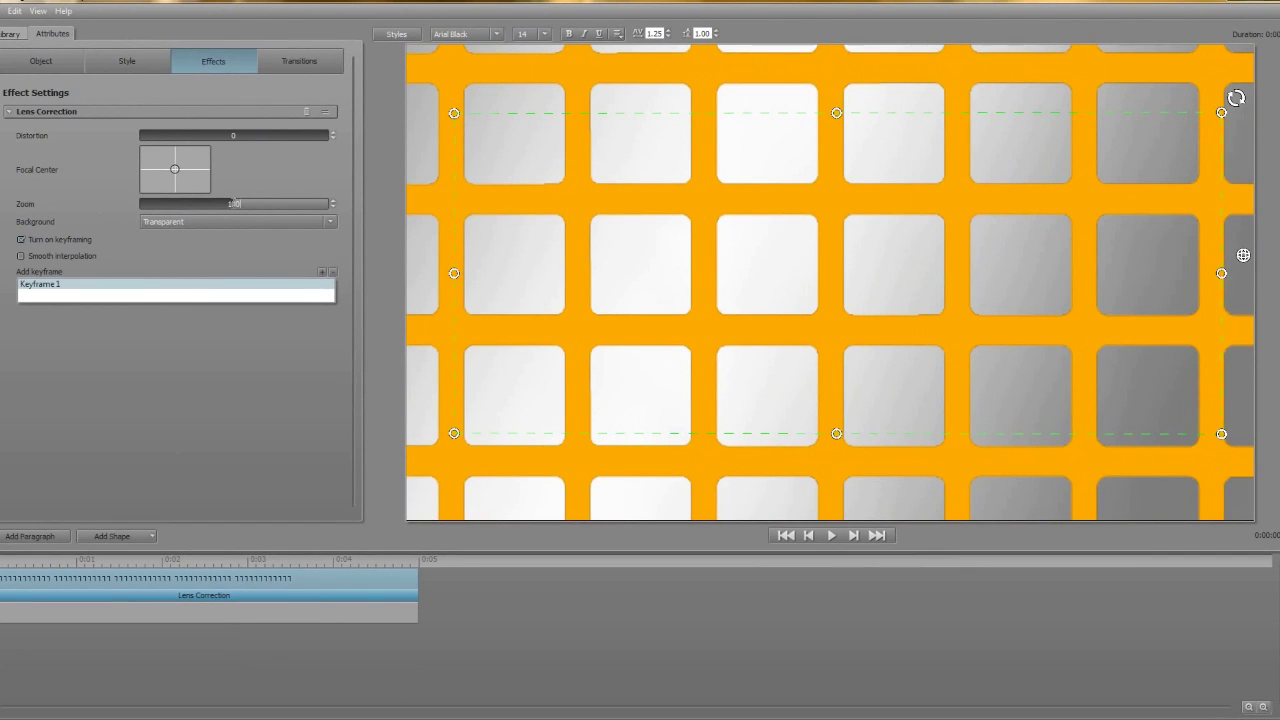
Add a second lens keyframe at 0:02 with Zoom set to 60
left_click(163, 564)
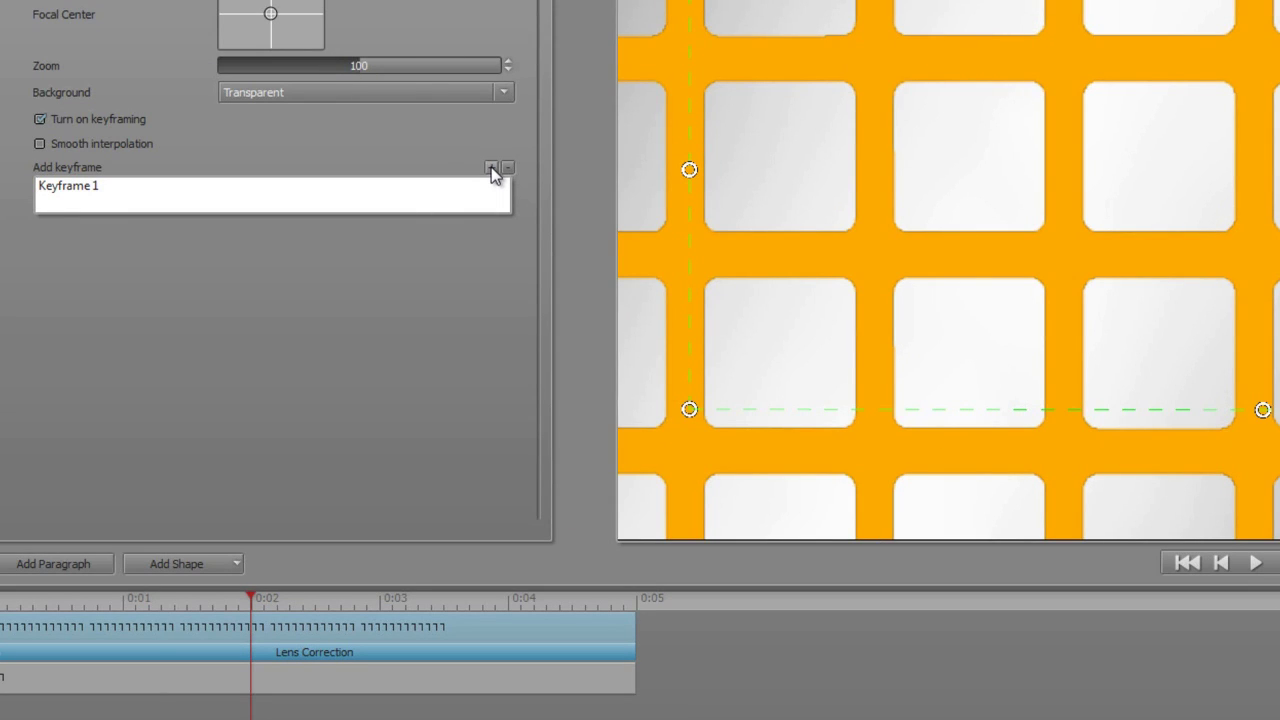
left_click(491, 168)
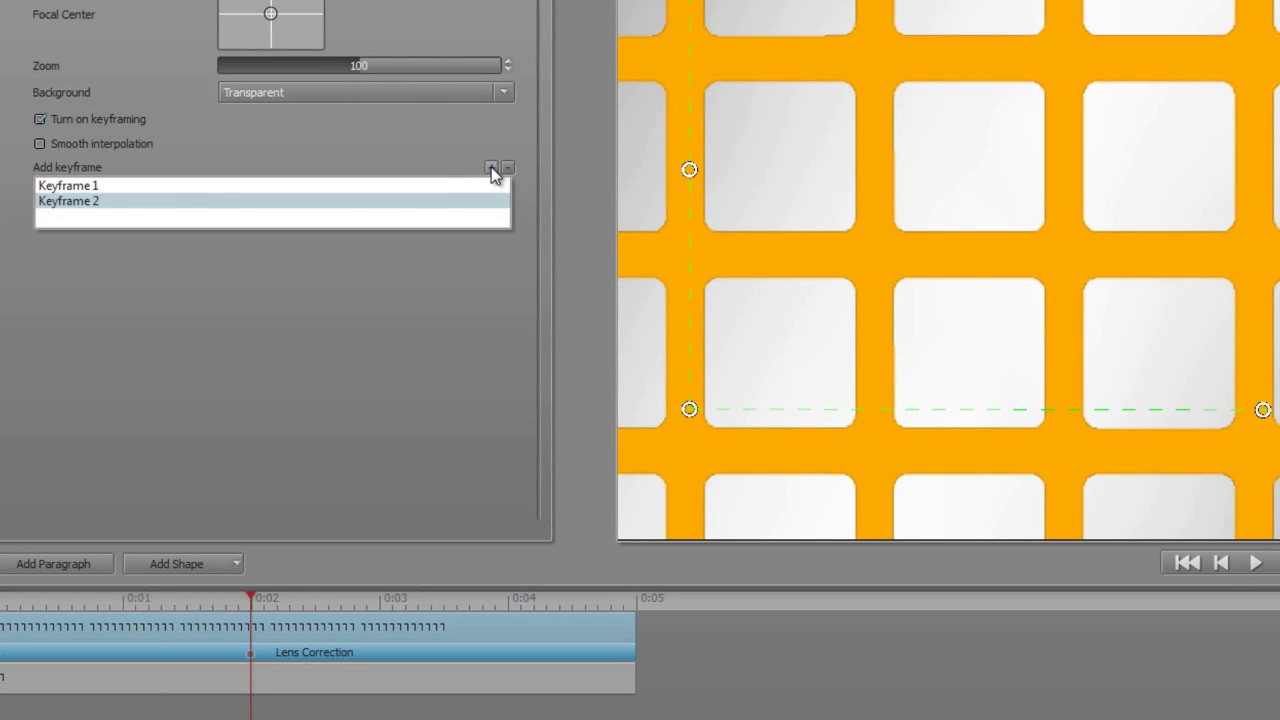
left_click(166, 207)
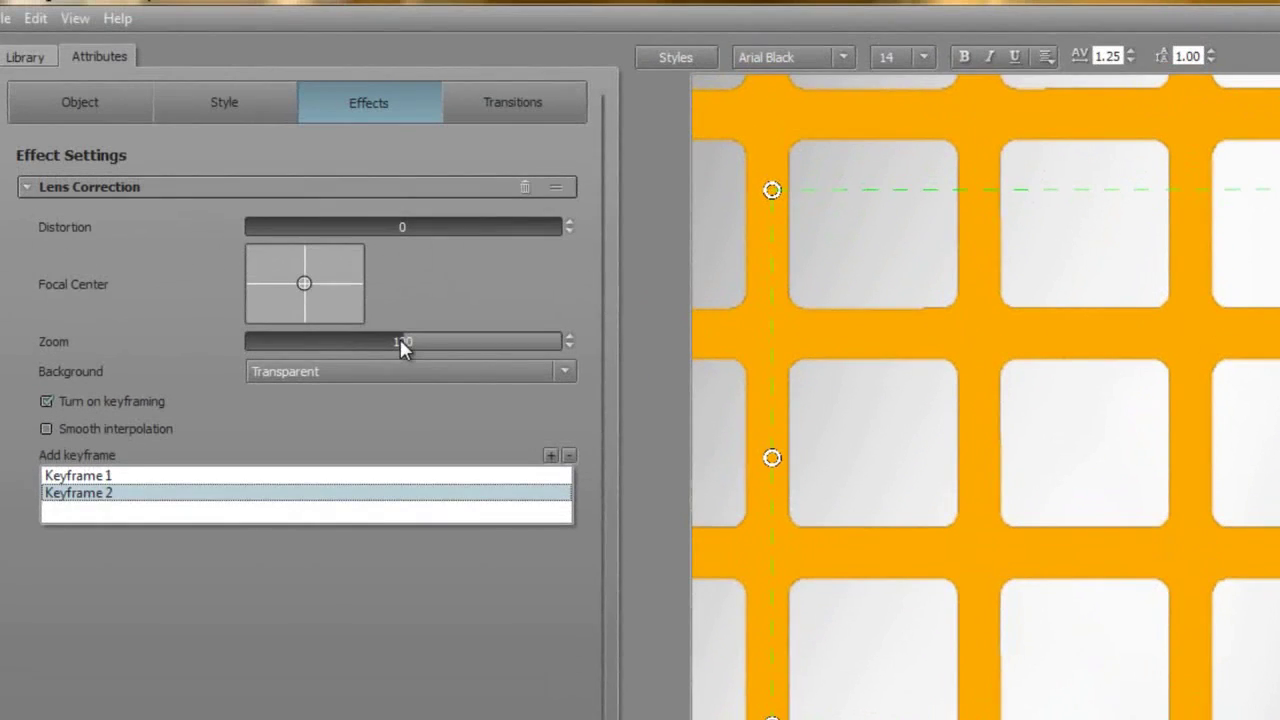
double_click(358, 65)
type("60")
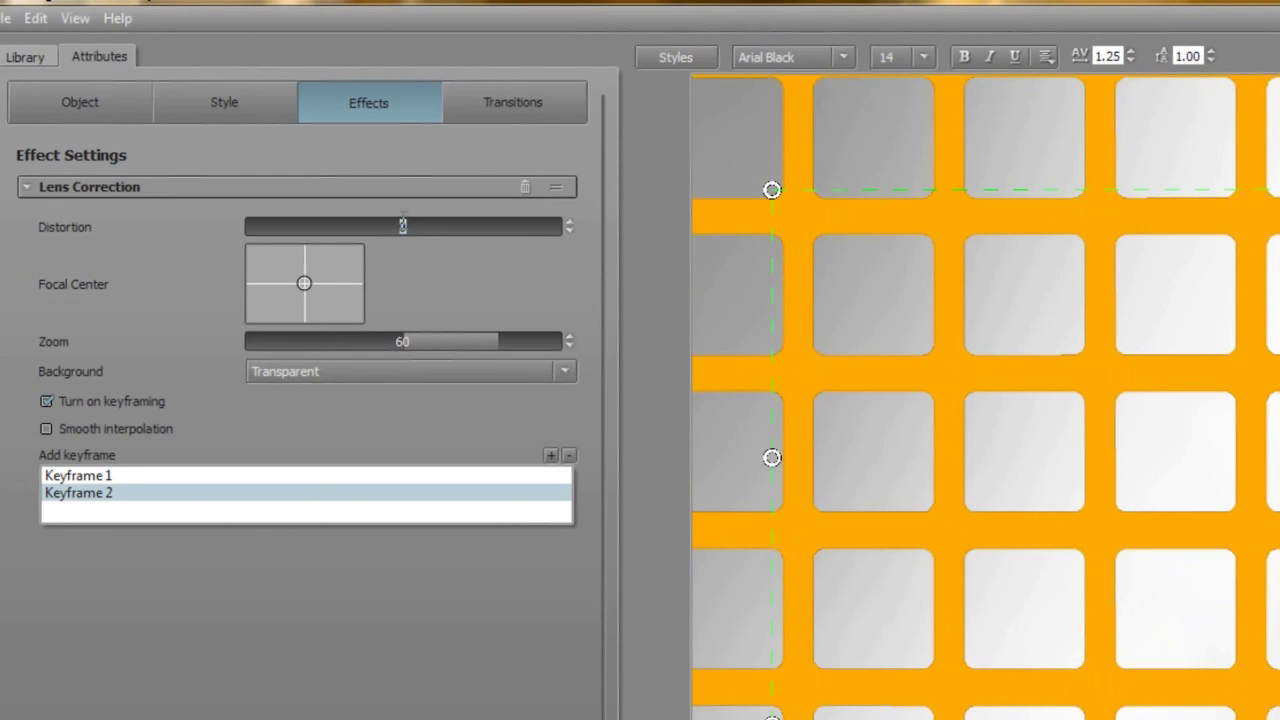
Preview the distortion animation from the start, then return the playhead to 0
scroll(402, 226, "up", 5)
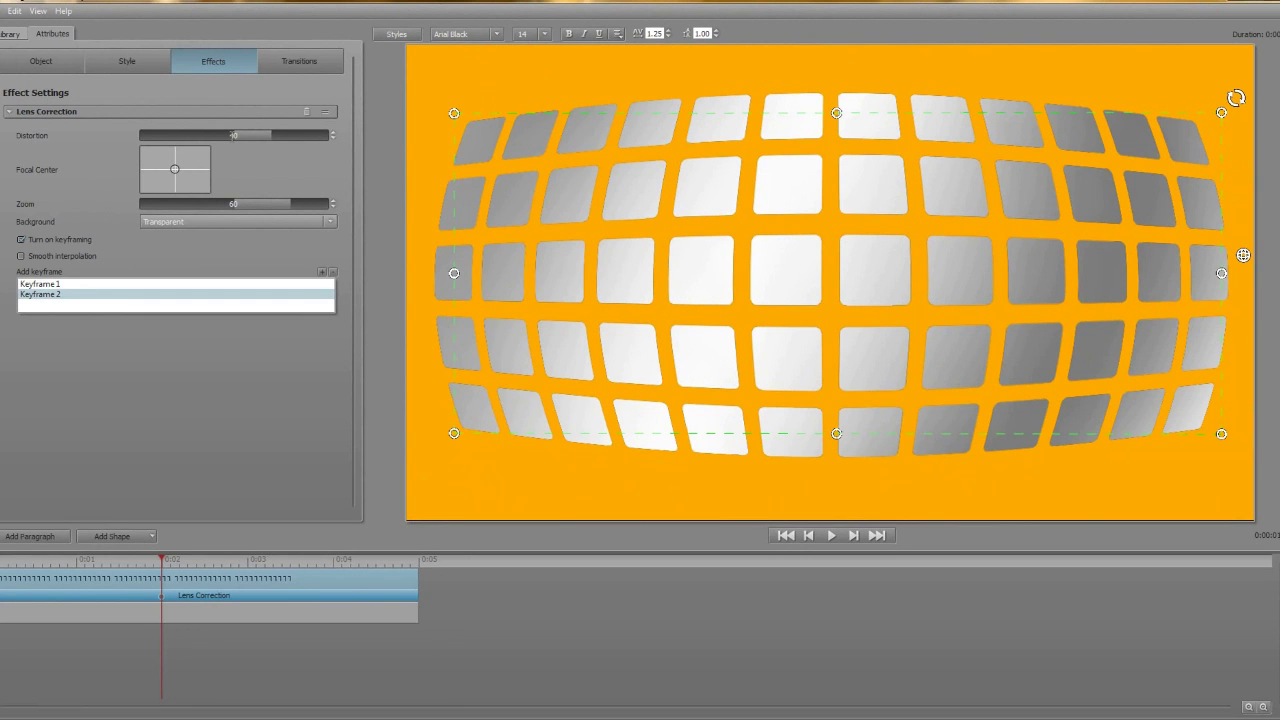
left_click(787, 536)
left_click(830, 536)
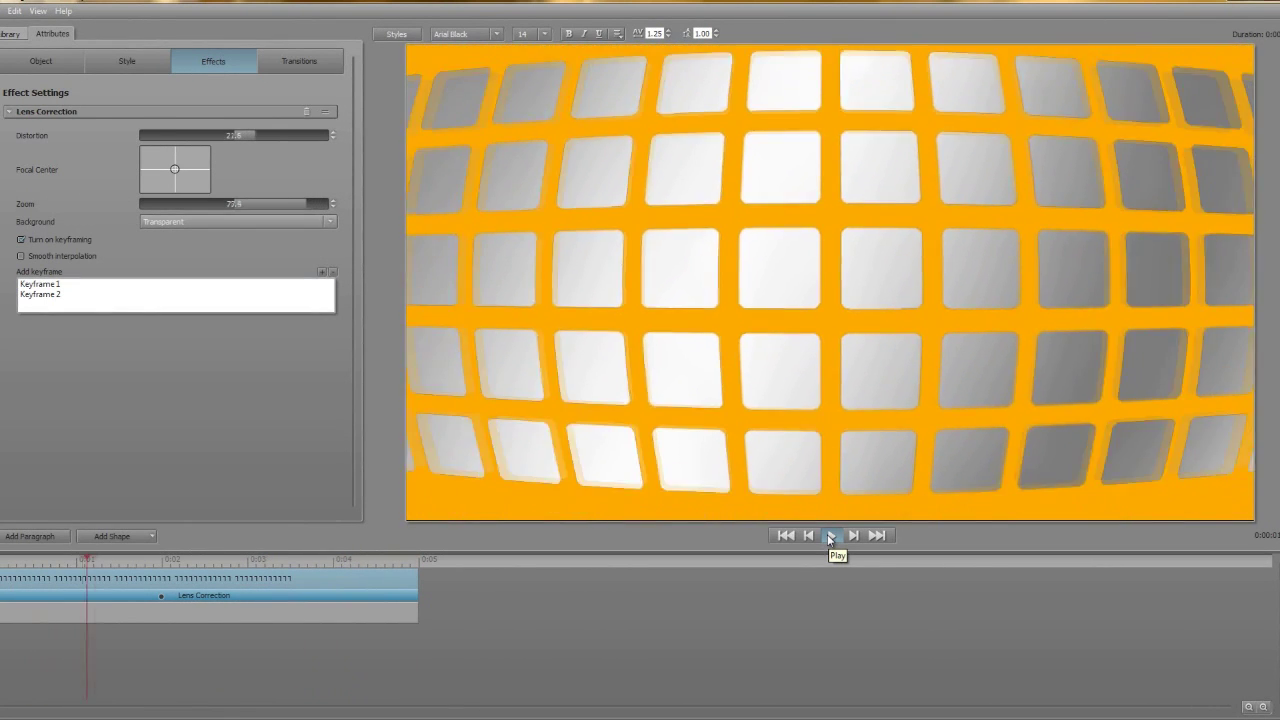
left_click(830, 538)
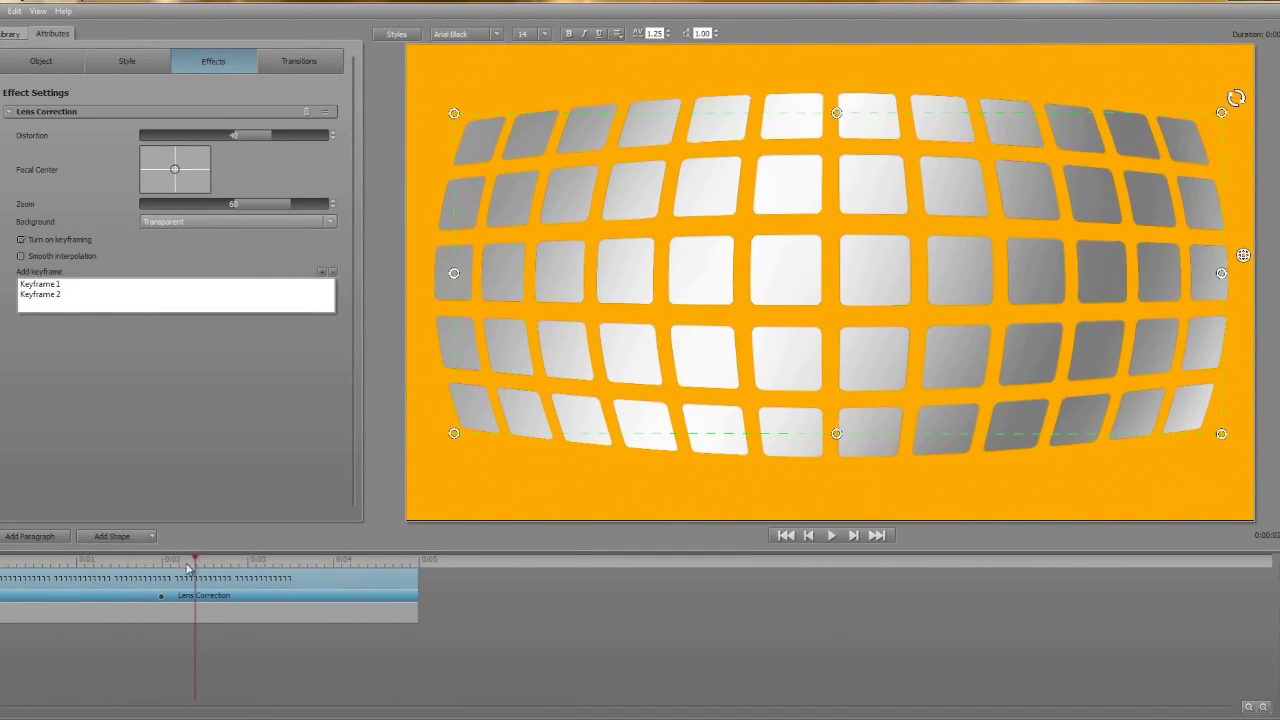
left_click_drag(196, 562, 2, 562)
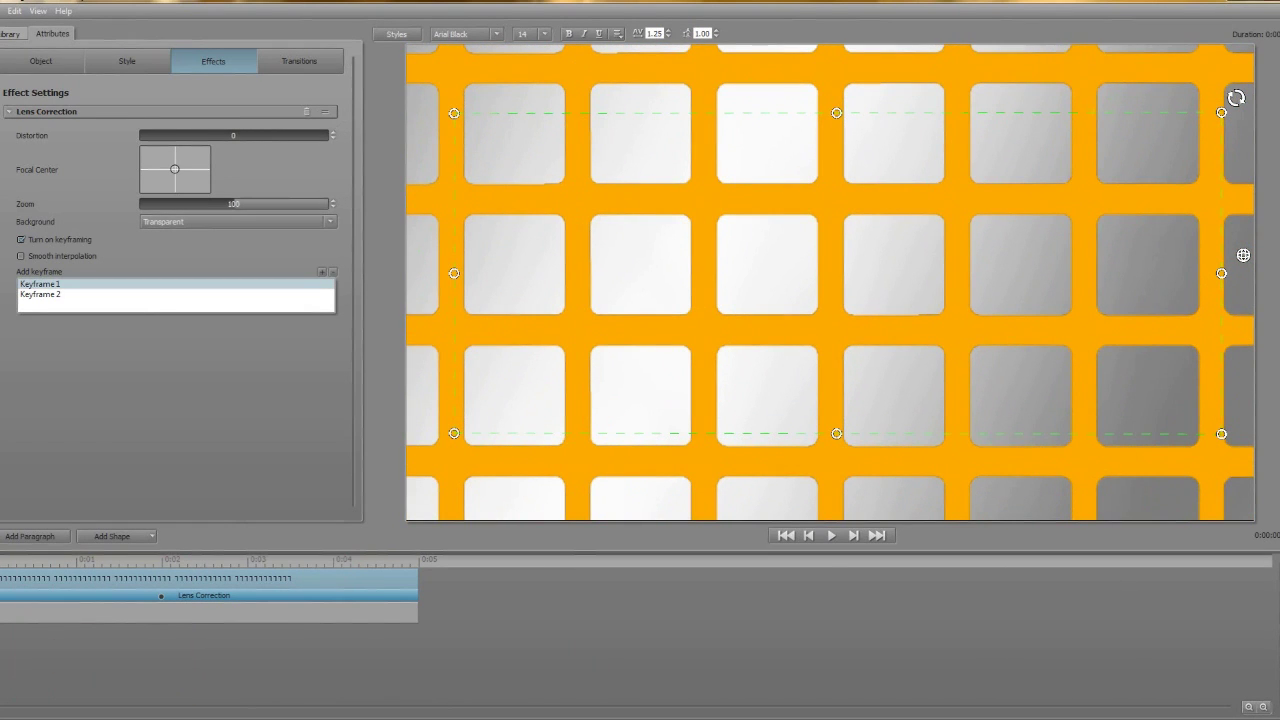
Turn on transform keyframing and set Rotation Y to -2.5 on the first keyframe
left_click(43, 64)
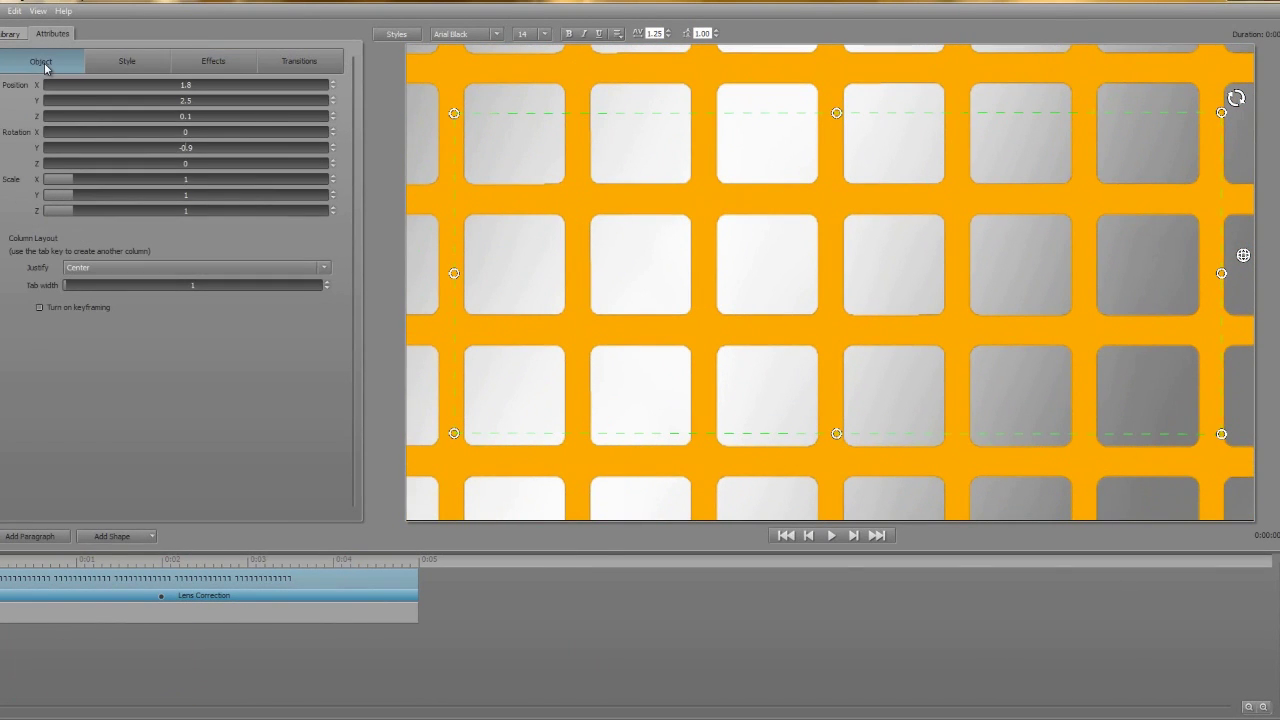
left_click(39, 307)
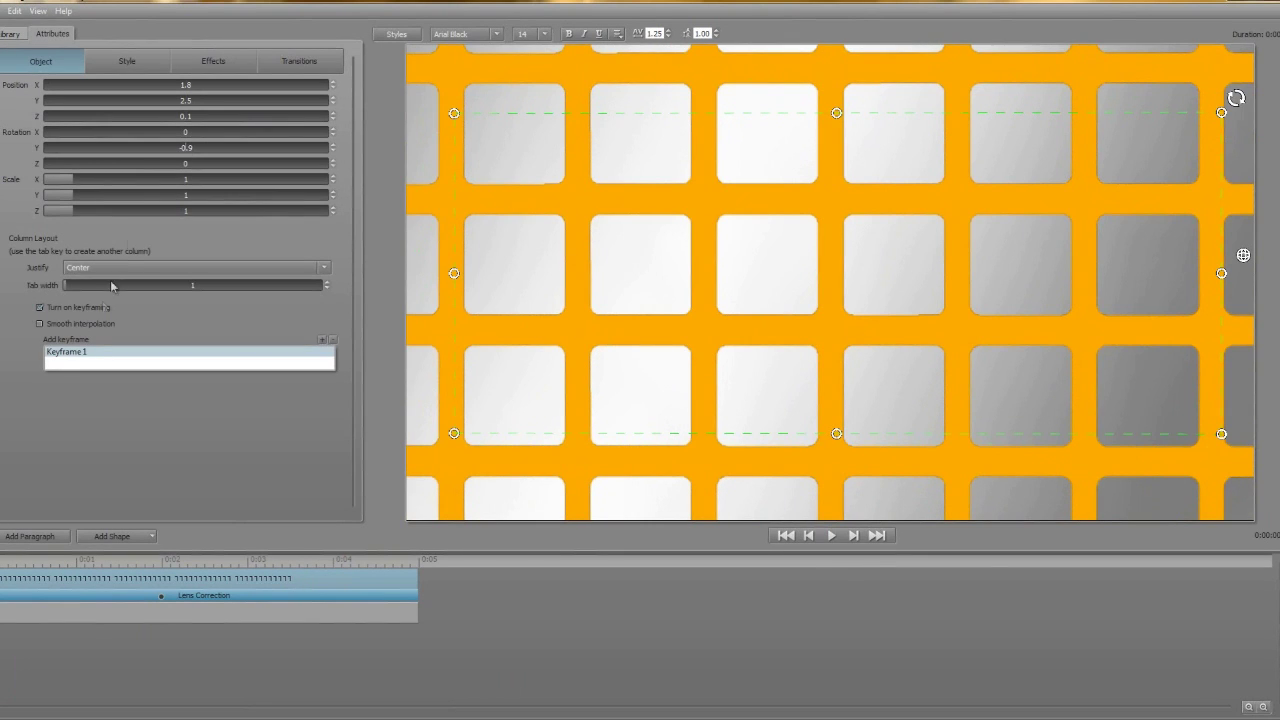
left_click(85, 353)
left_click(184, 152)
key("Return")
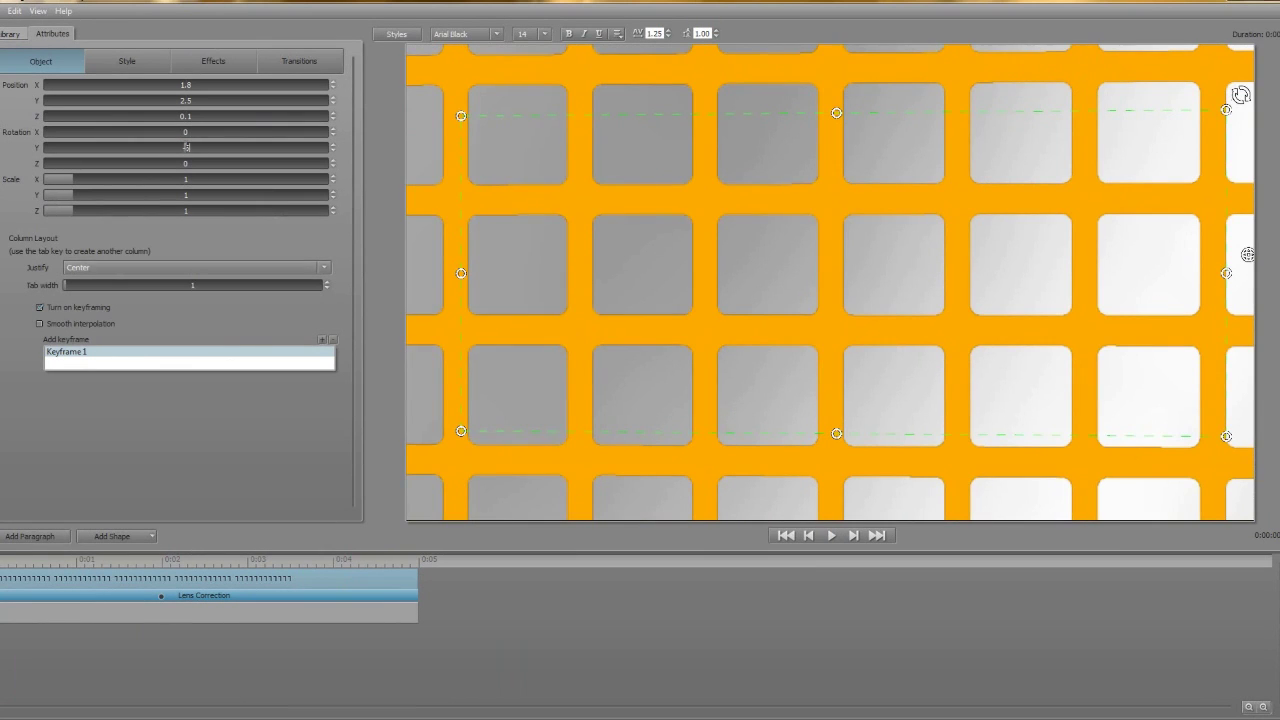
Set Rotation Y to 0 at the two-second mark and preview the rotation from the start
left_click(165, 564)
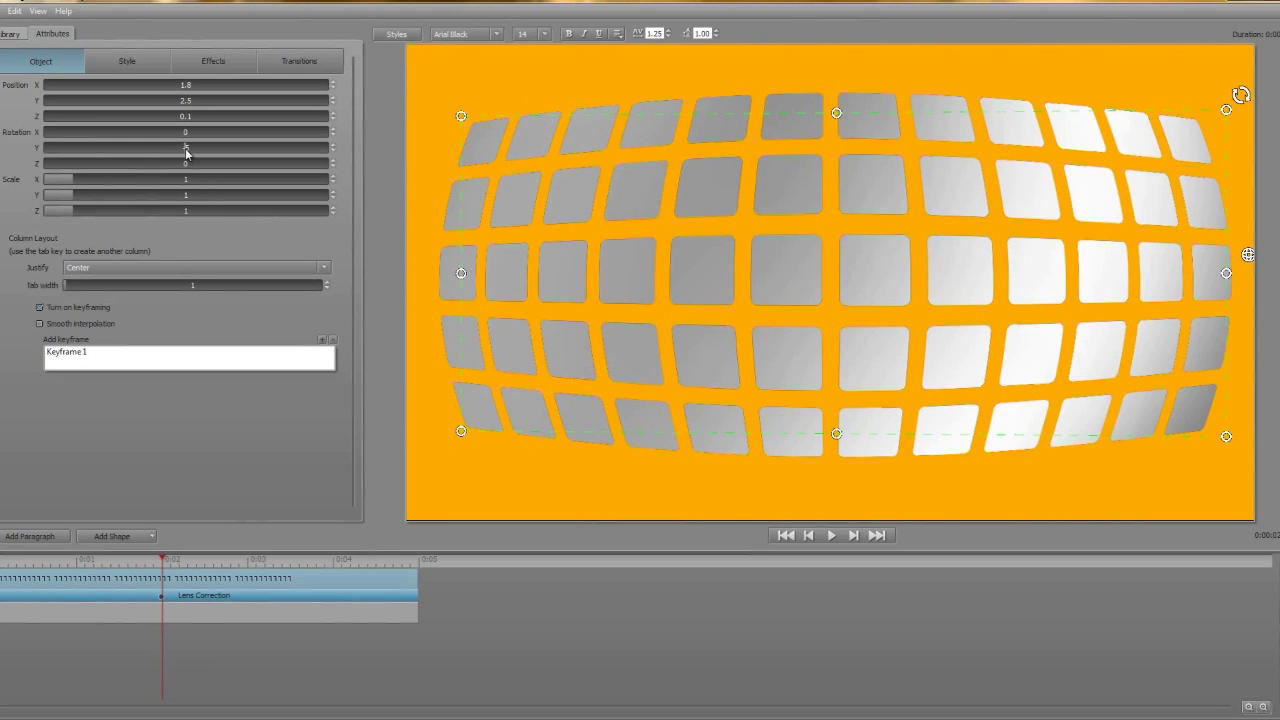
type("0")
key("Return")
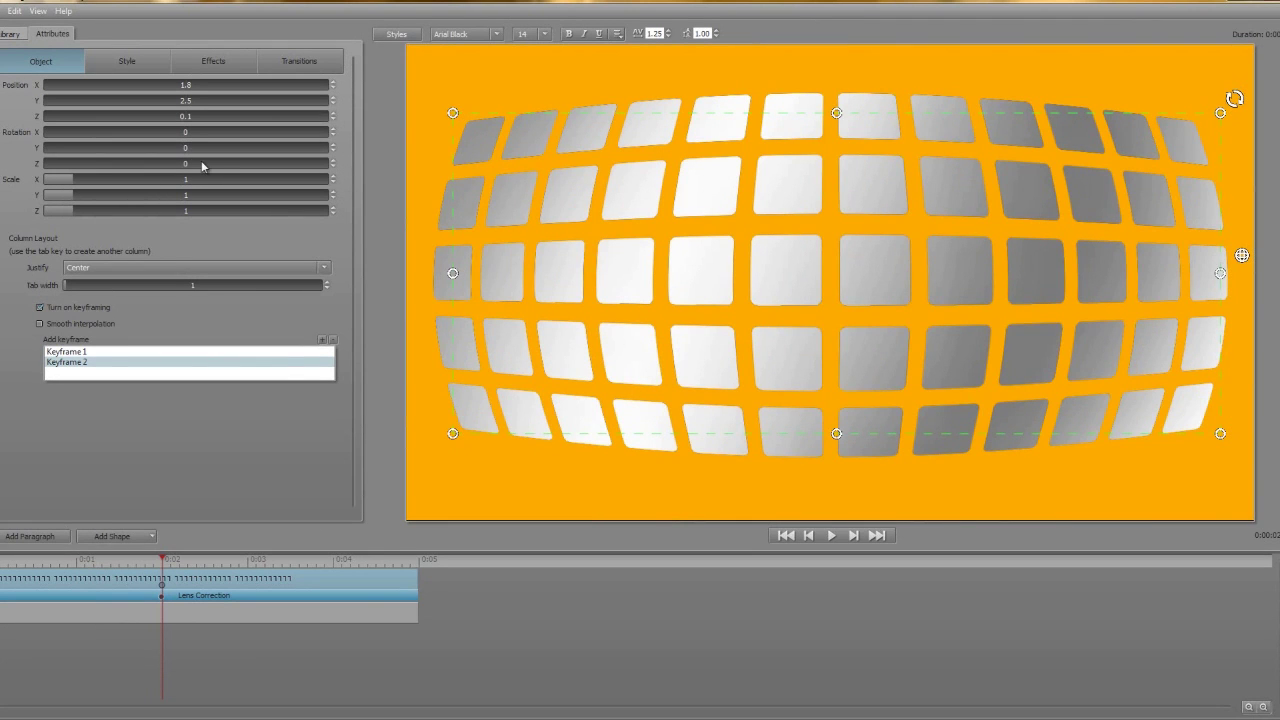
left_click(786, 536)
left_click(830, 536)
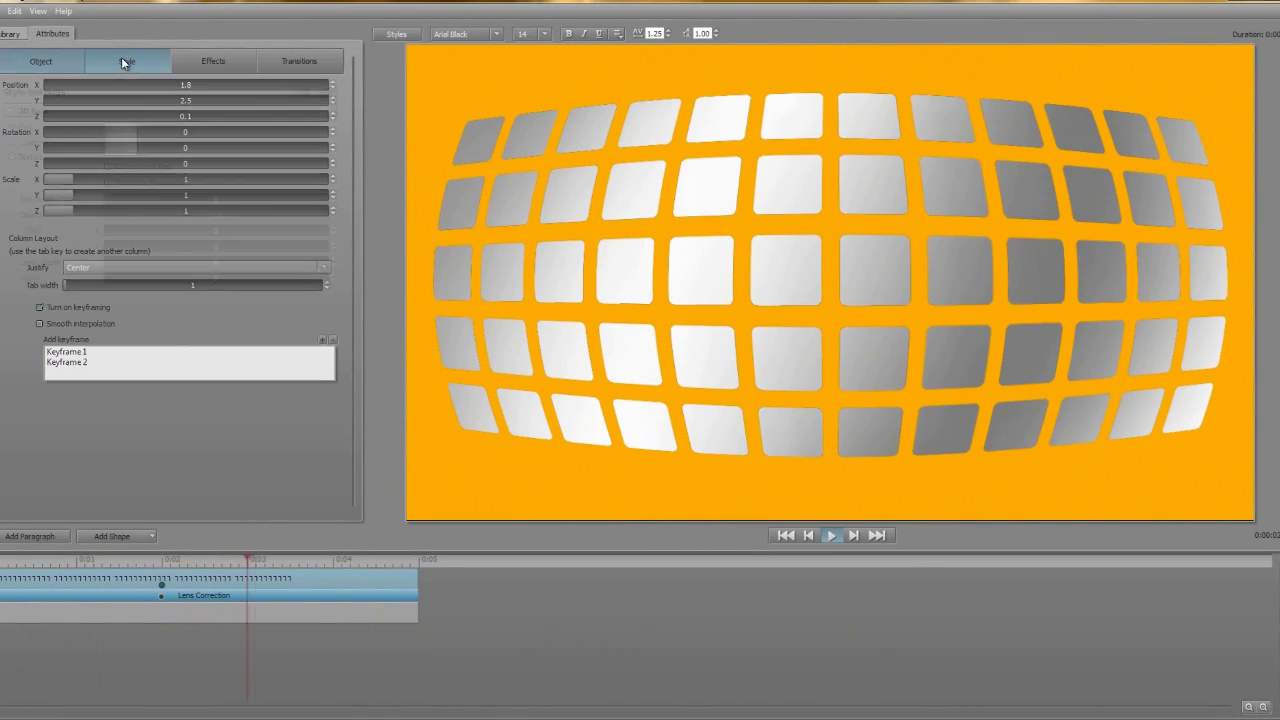
Set the tiles' 3D Face extrusion depth to 20 in the Style settings
left_click(122, 59)
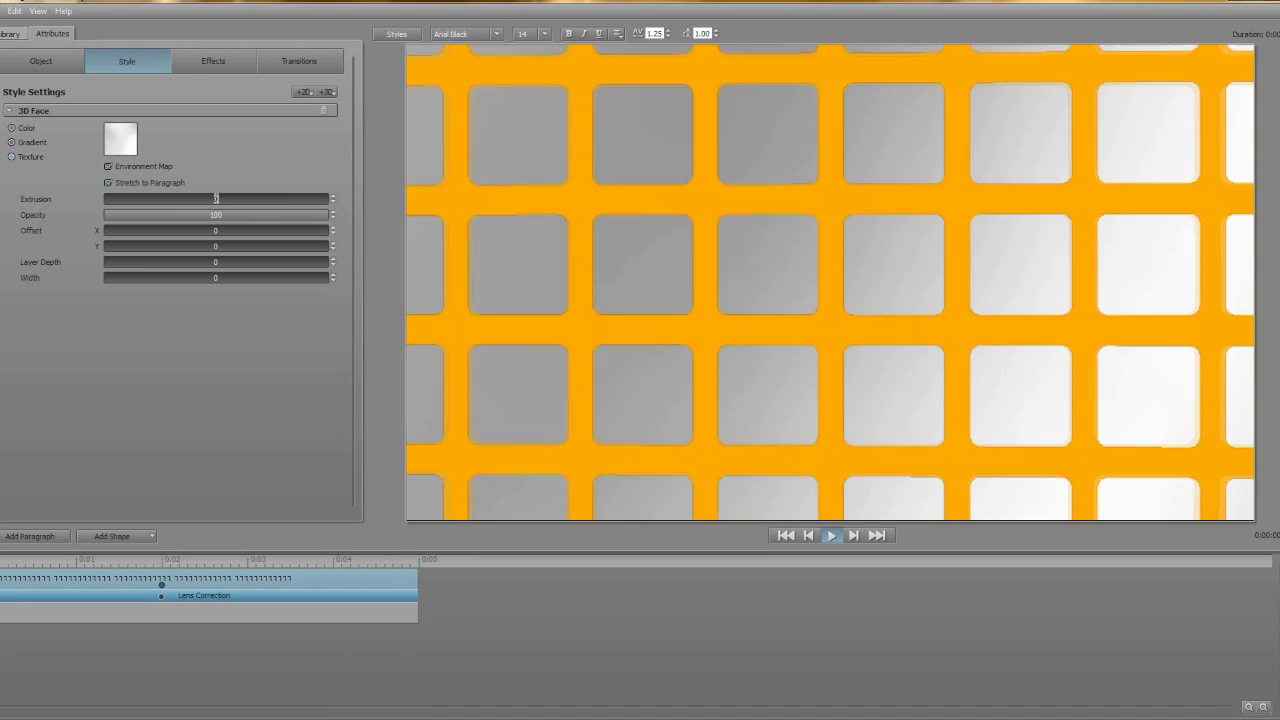
left_click_drag(214, 200, 240, 200)
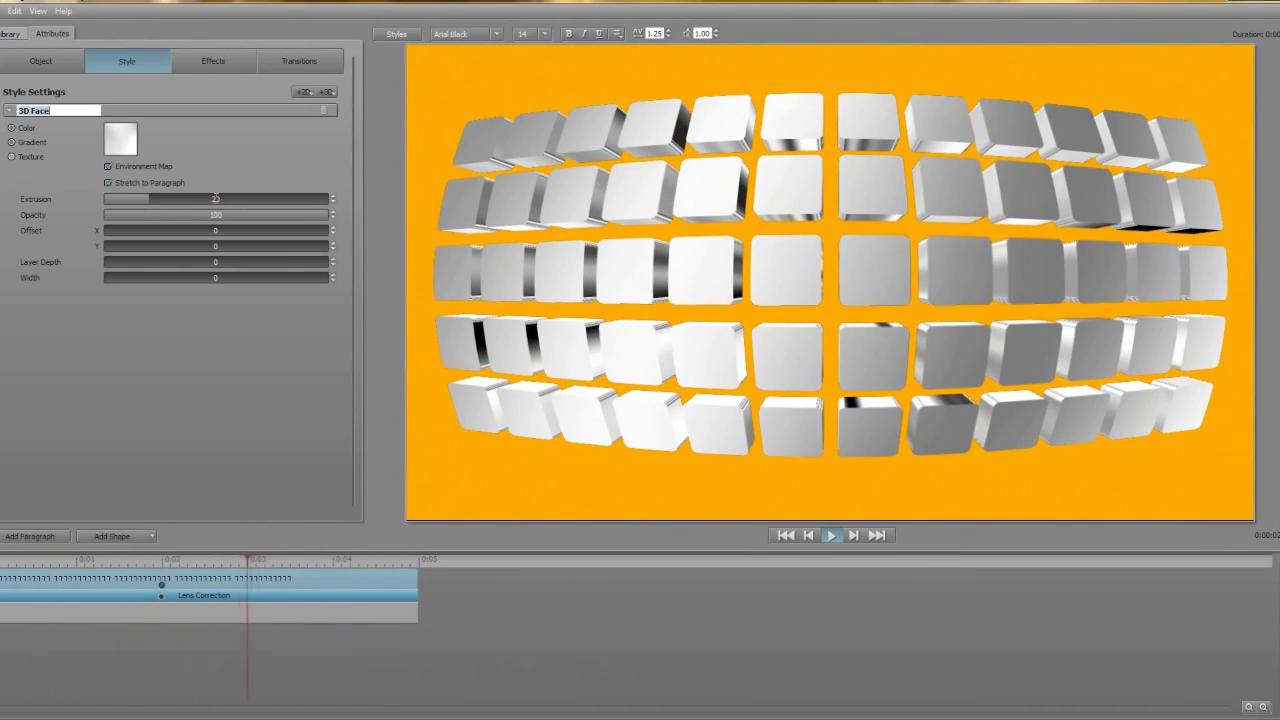
left_click(209, 320)
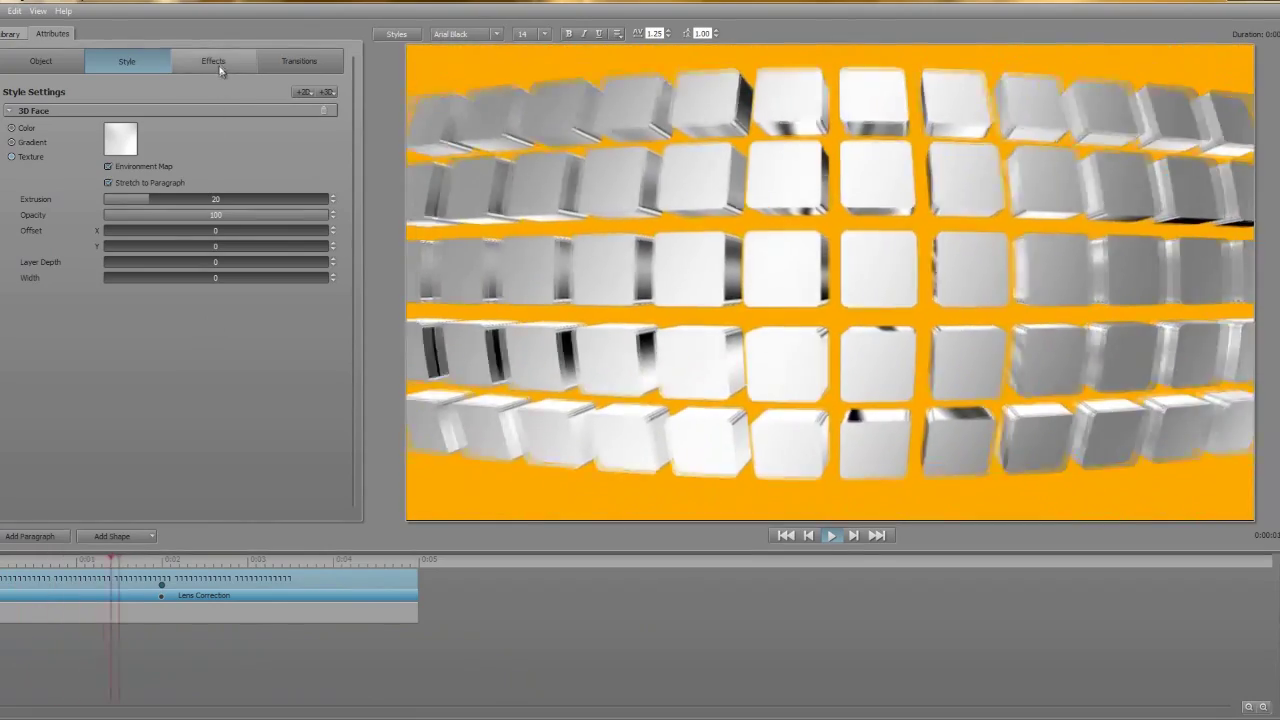
Check the Lens Correction settings, then enable Smooth interpolation for the grid's transform keyframes
left_click(219, 63)
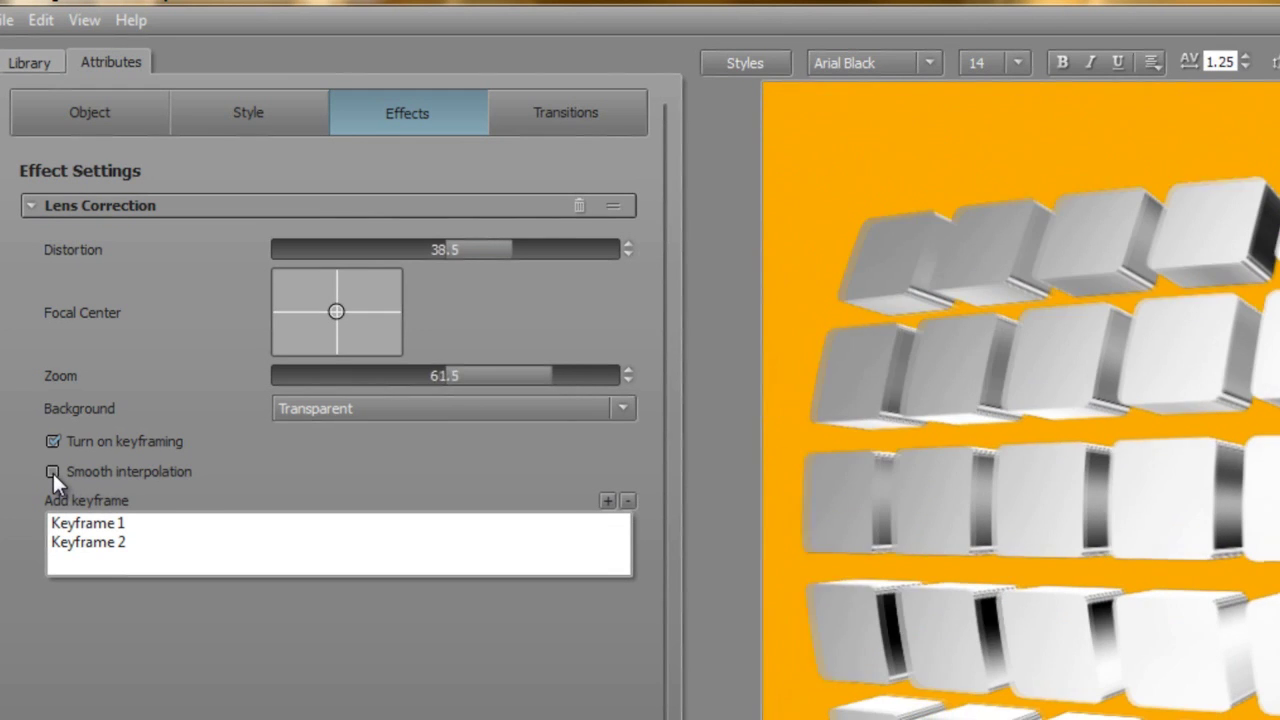
left_click(98, 117)
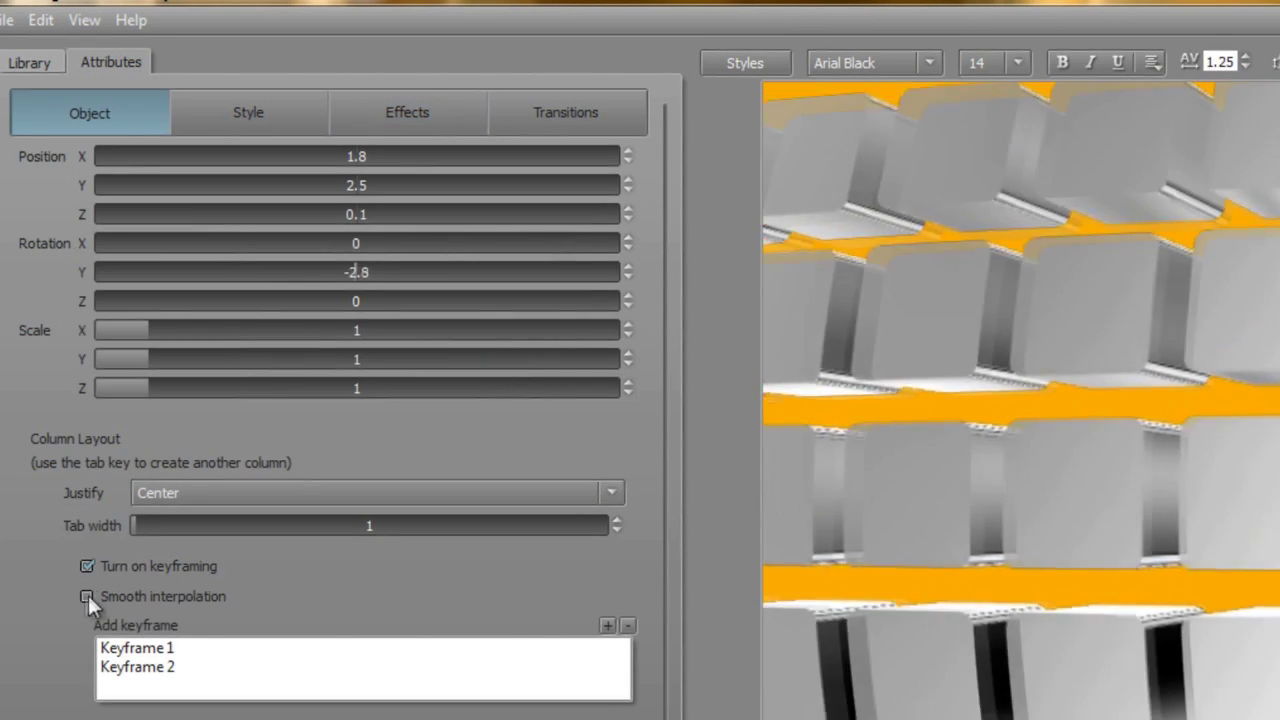
left_click(86, 596)
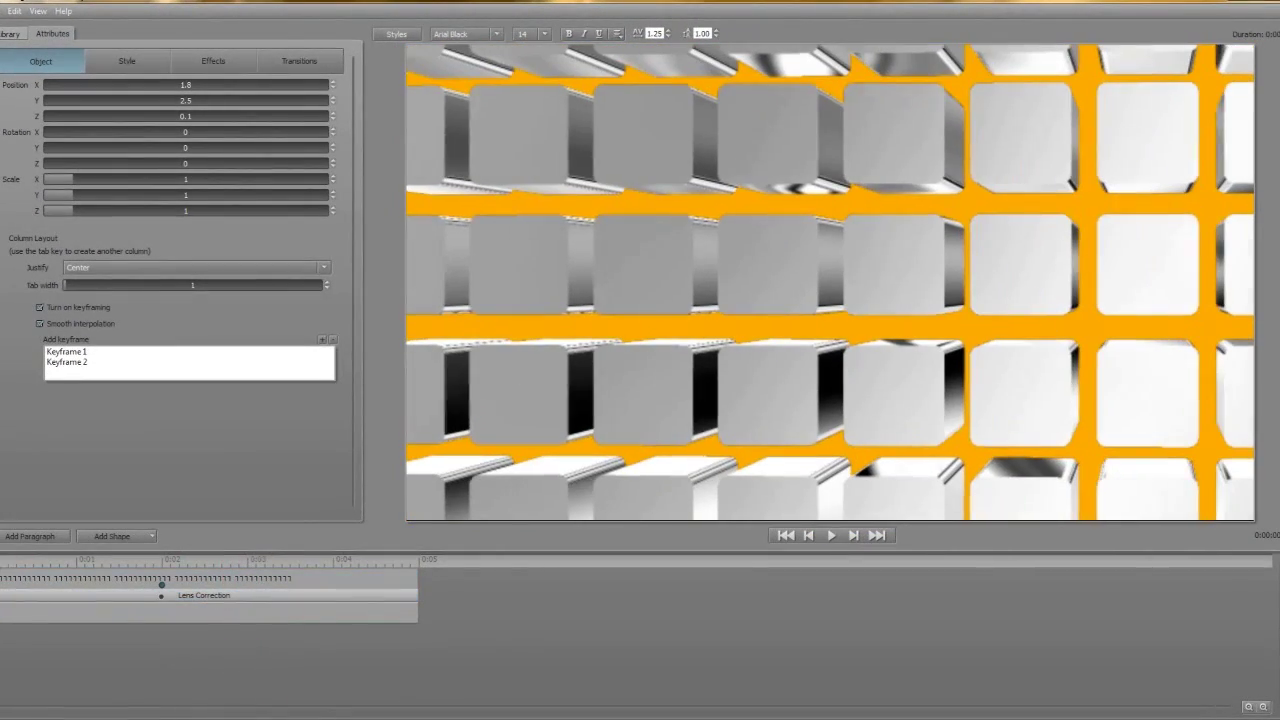
Add a white rectangle and enlarge it to fill the whole frame
left_click(96, 536)
left_click(107, 568)
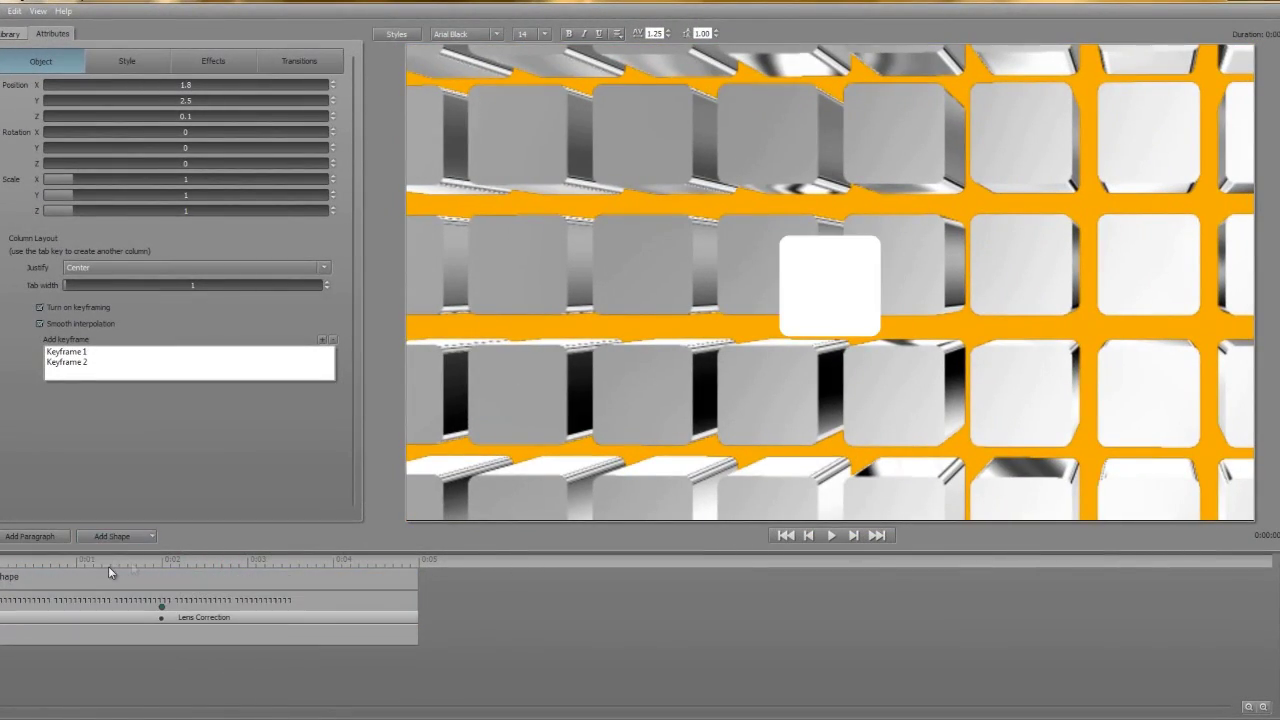
left_click(826, 309)
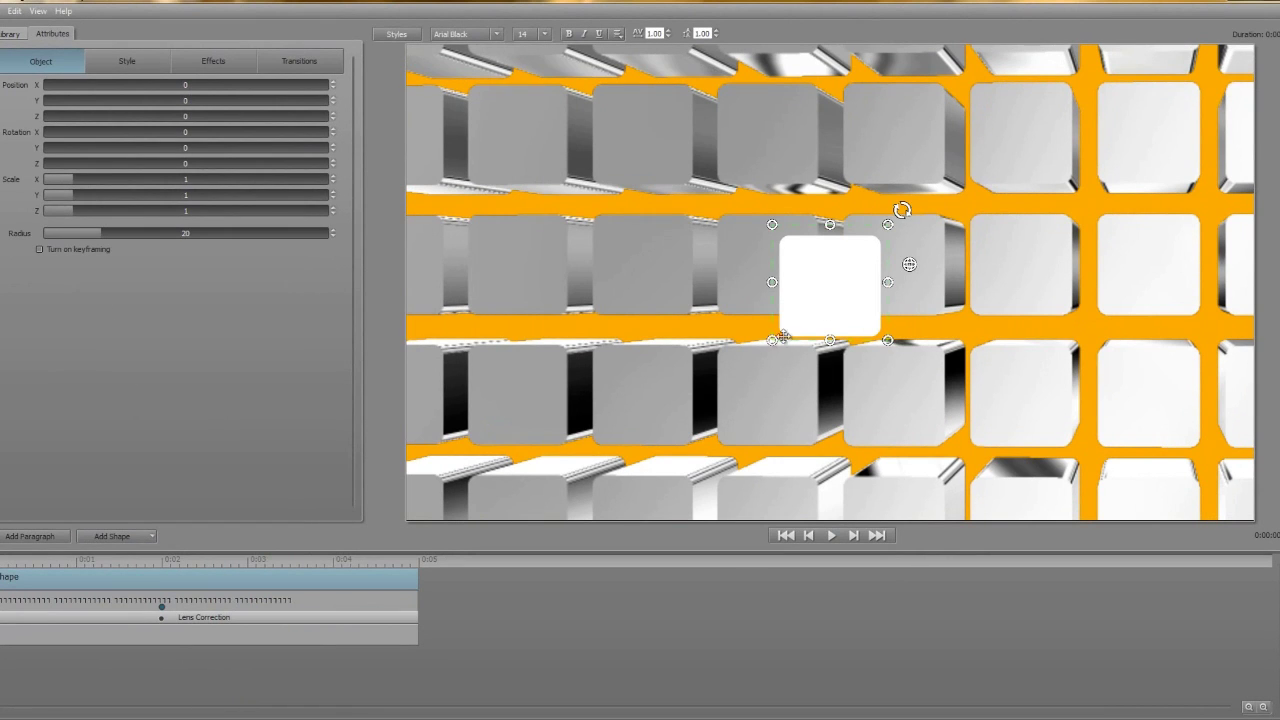
left_click_drag(773, 341, 788, 66)
Give the rectangle a dark red 3D Outline with thickness 31.4
left_click(139, 62)
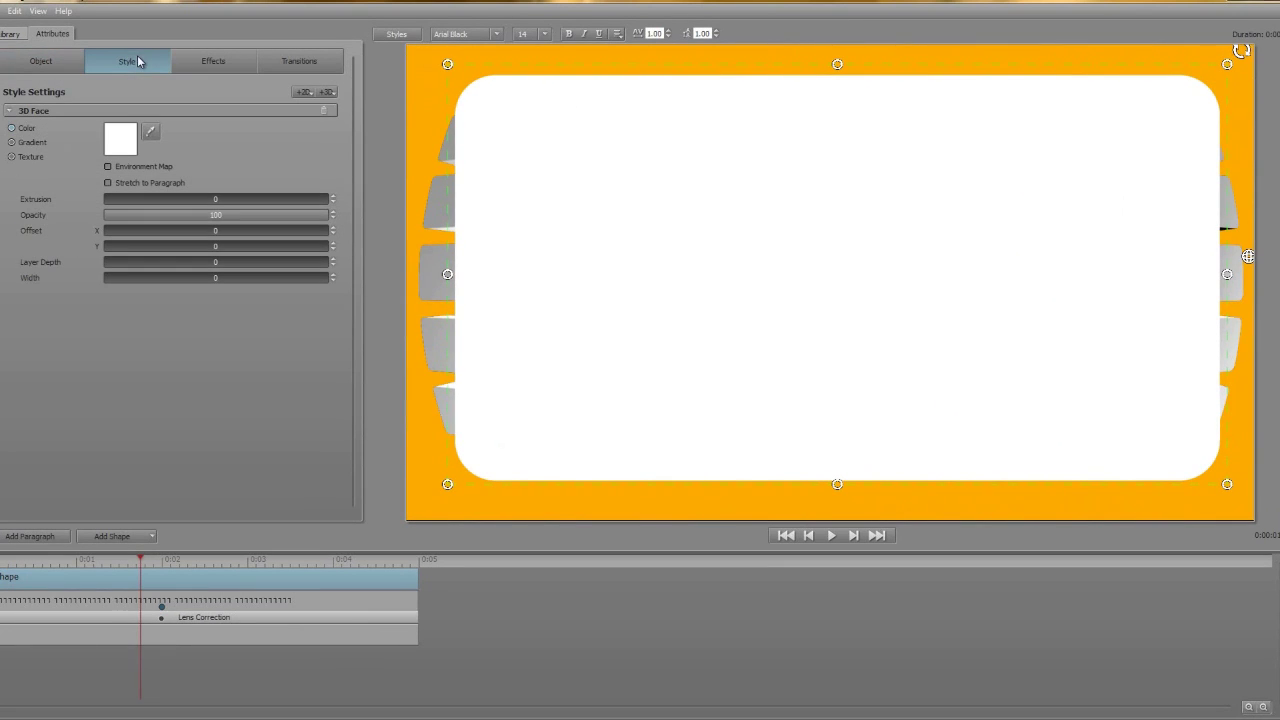
left_click(328, 93)
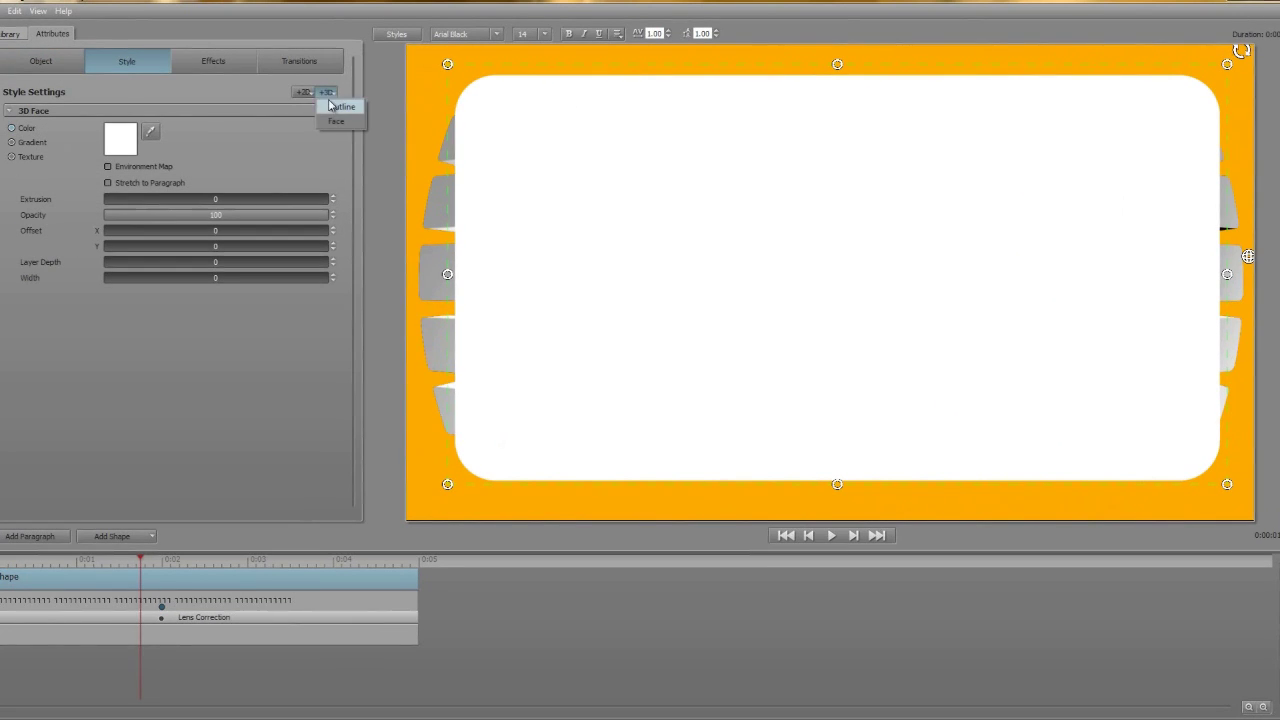
left_click(331, 107)
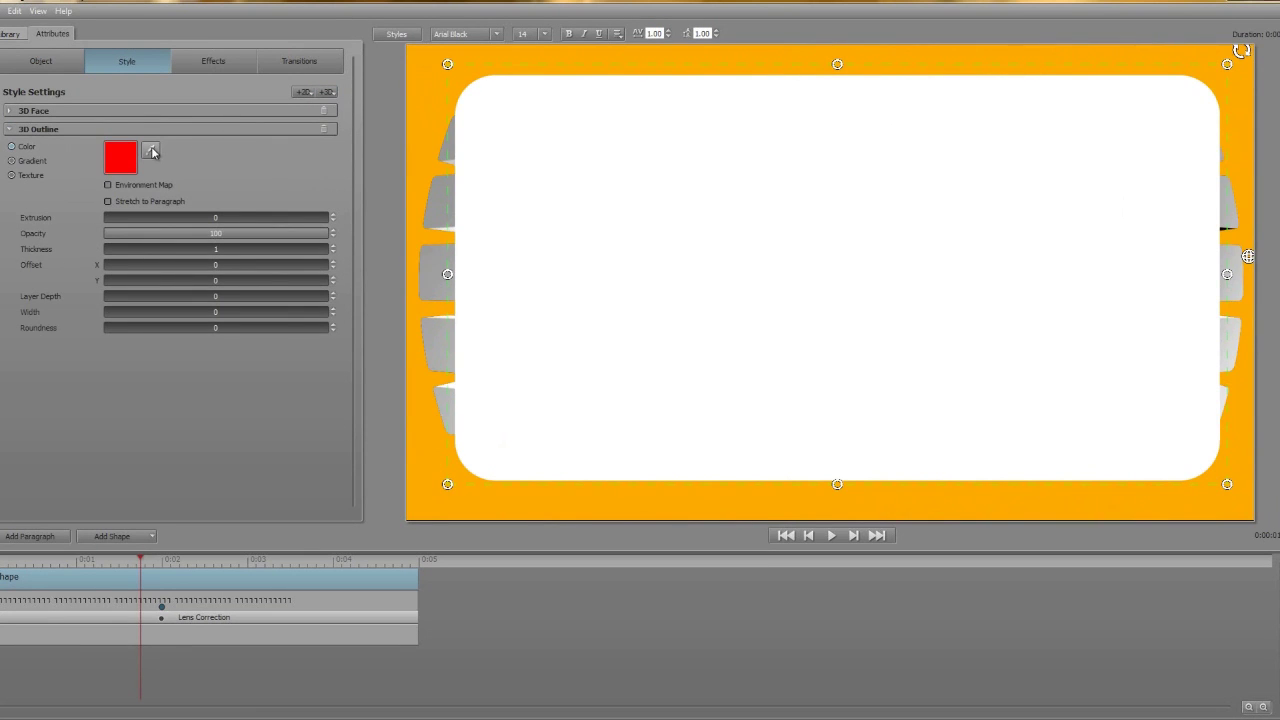
left_click(122, 160)
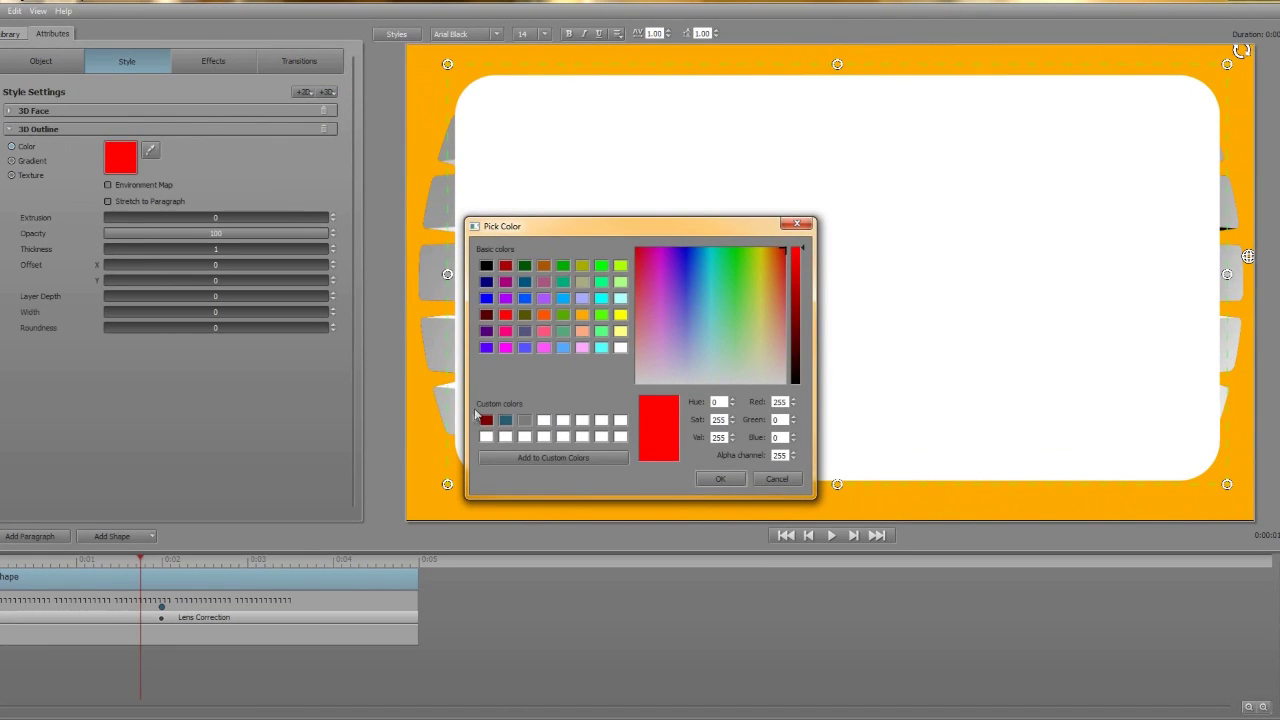
left_click(486, 421)
left_click(720, 479)
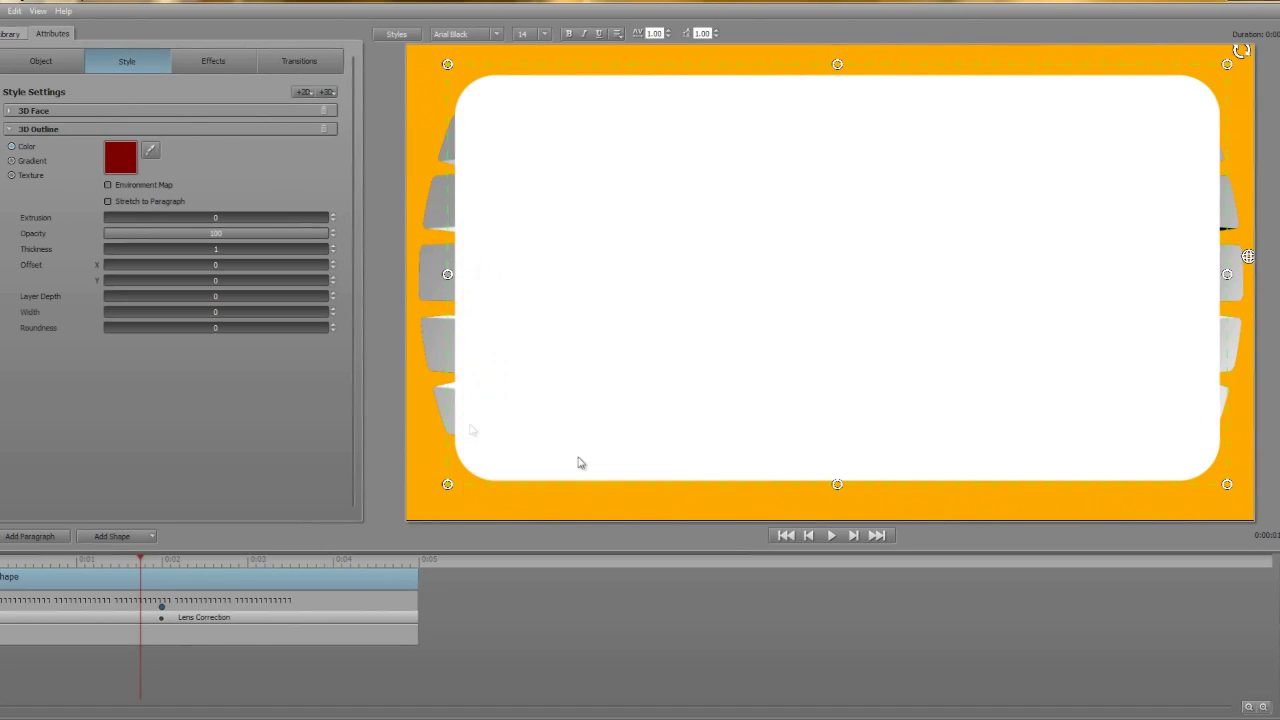
left_click_drag(107, 255, 244, 249)
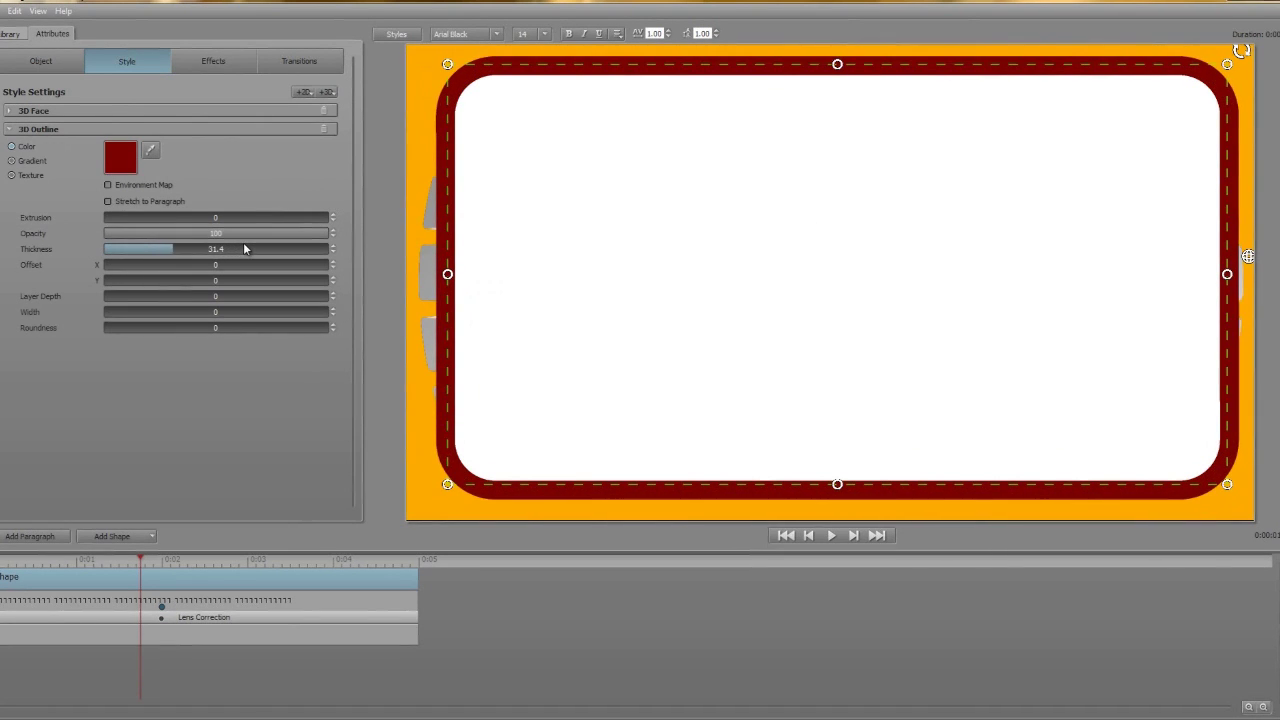
Add a second 3D outline layer to the TV frame and color it black
left_click(330, 93)
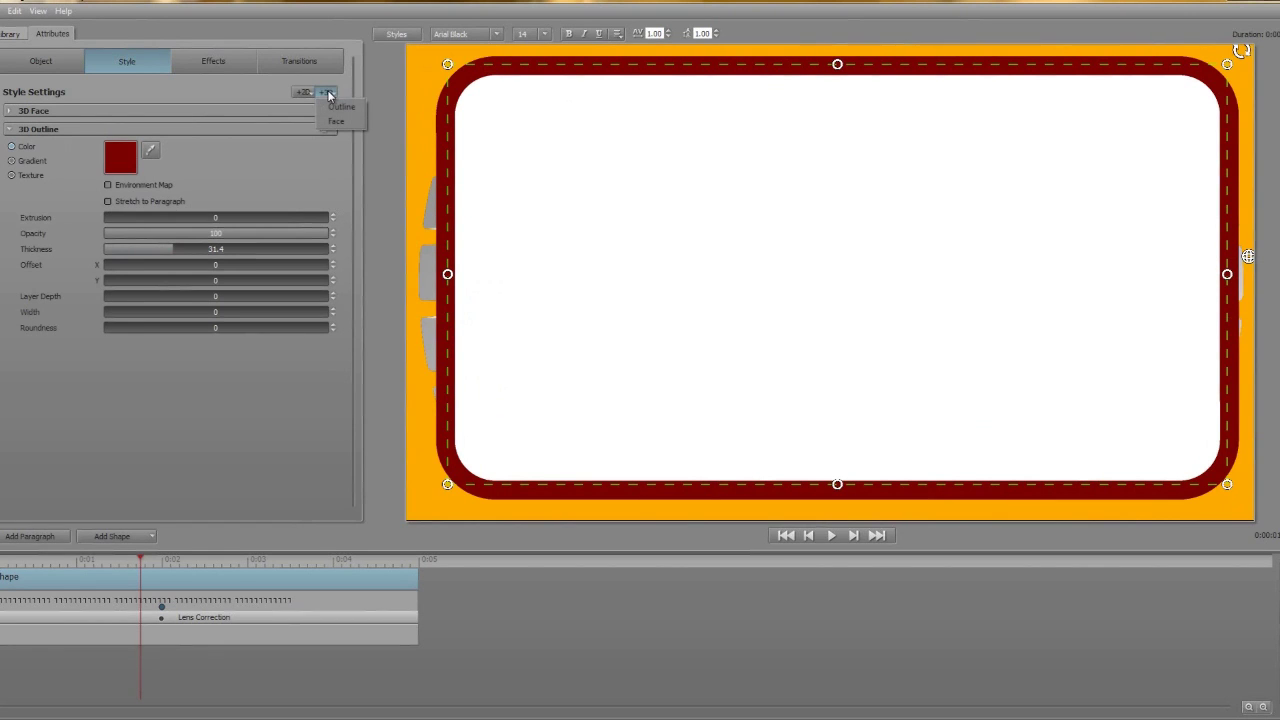
left_click(331, 107)
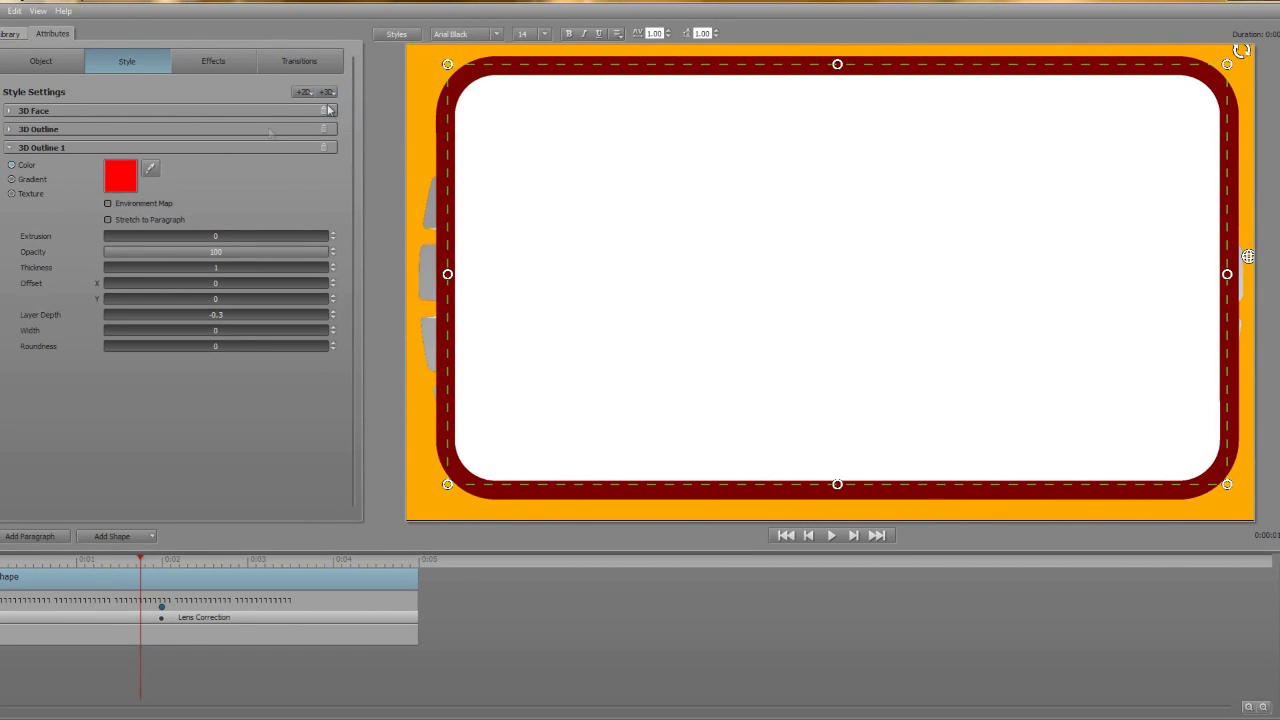
left_click(123, 181)
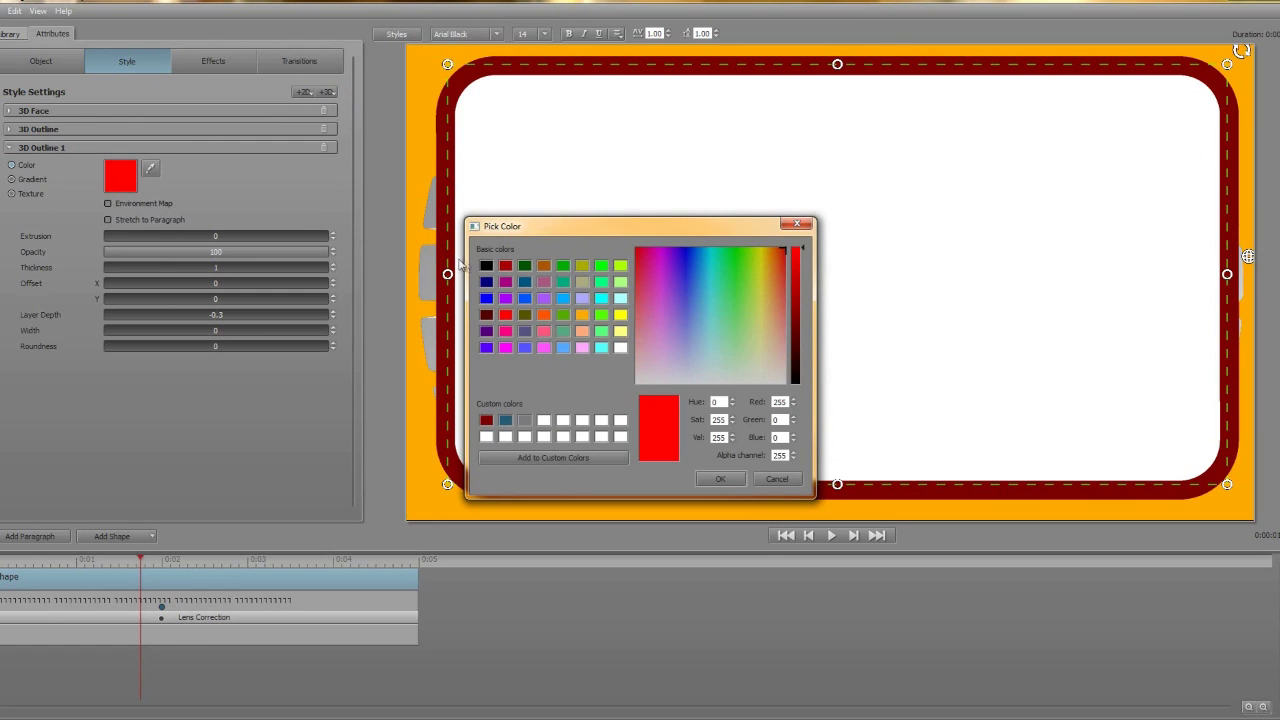
left_click(485, 266)
left_click(712, 478)
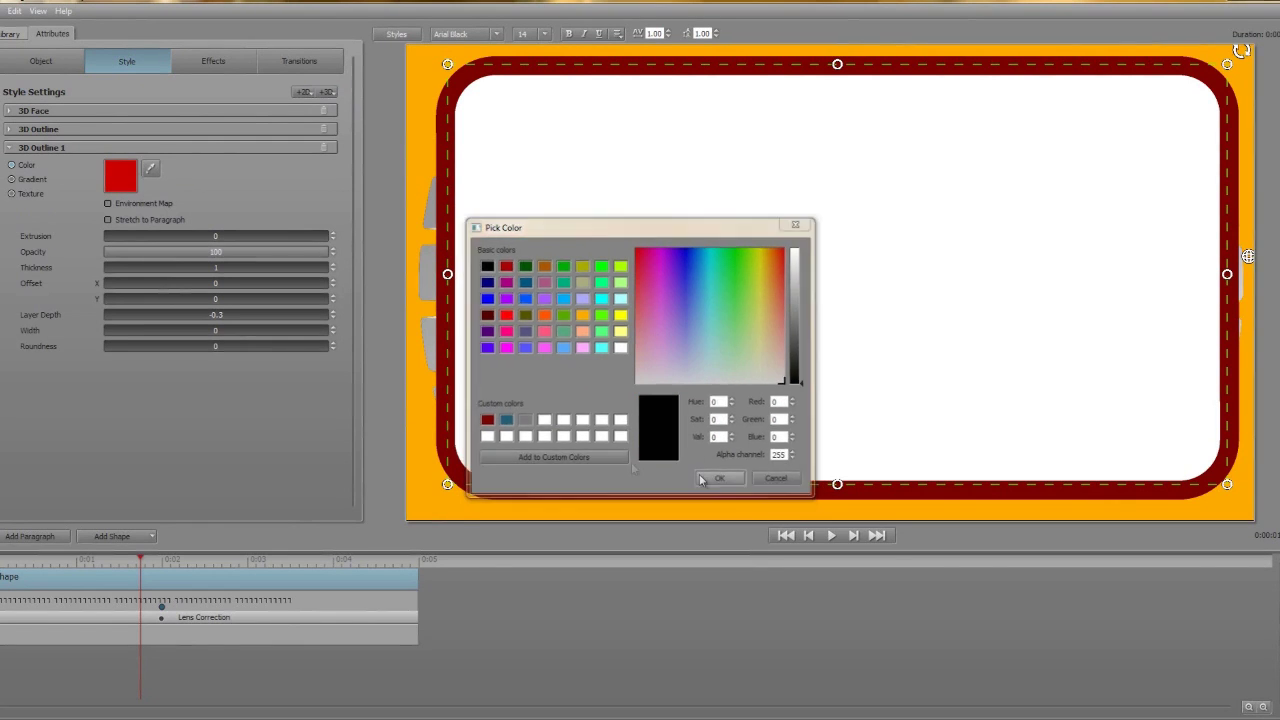
Thicken the black outline to 14.2, adjust its layer depth, and delete the white 3D Face
left_click_drag(213, 319, 221, 320)
left_click_drag(155, 268, 171, 268)
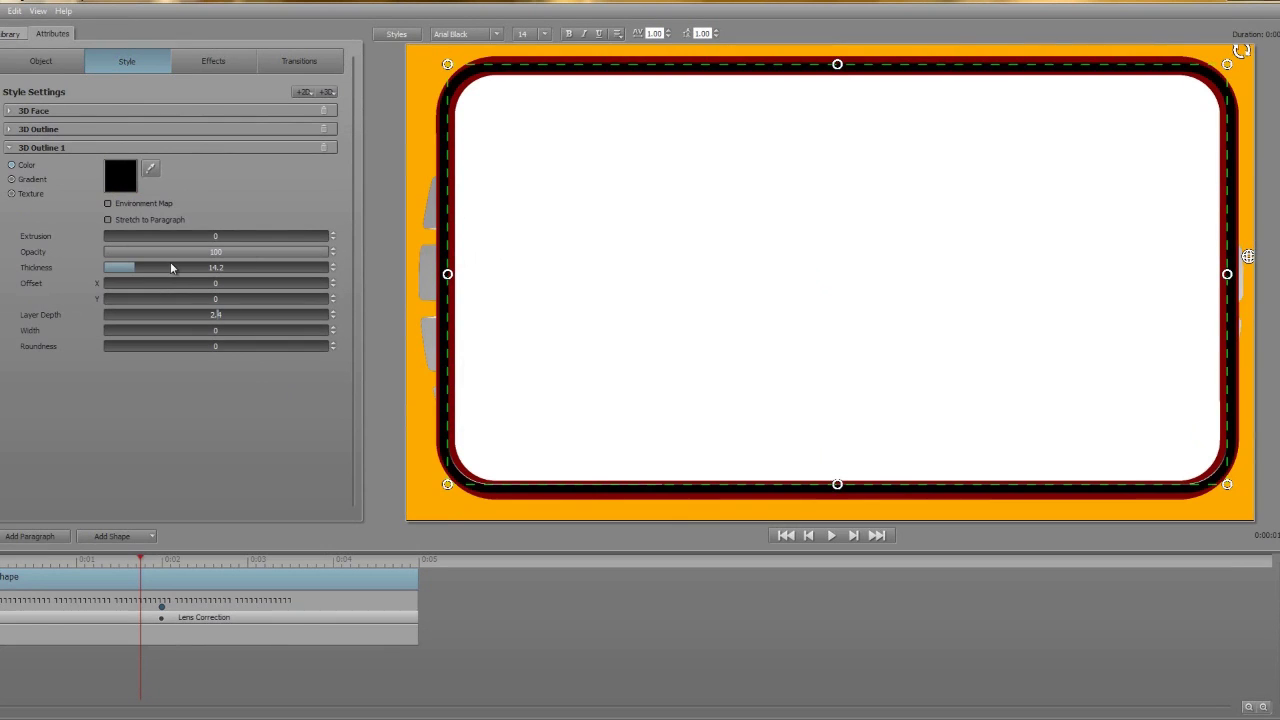
left_click_drag(217, 316, 213, 317)
left_click(30, 111)
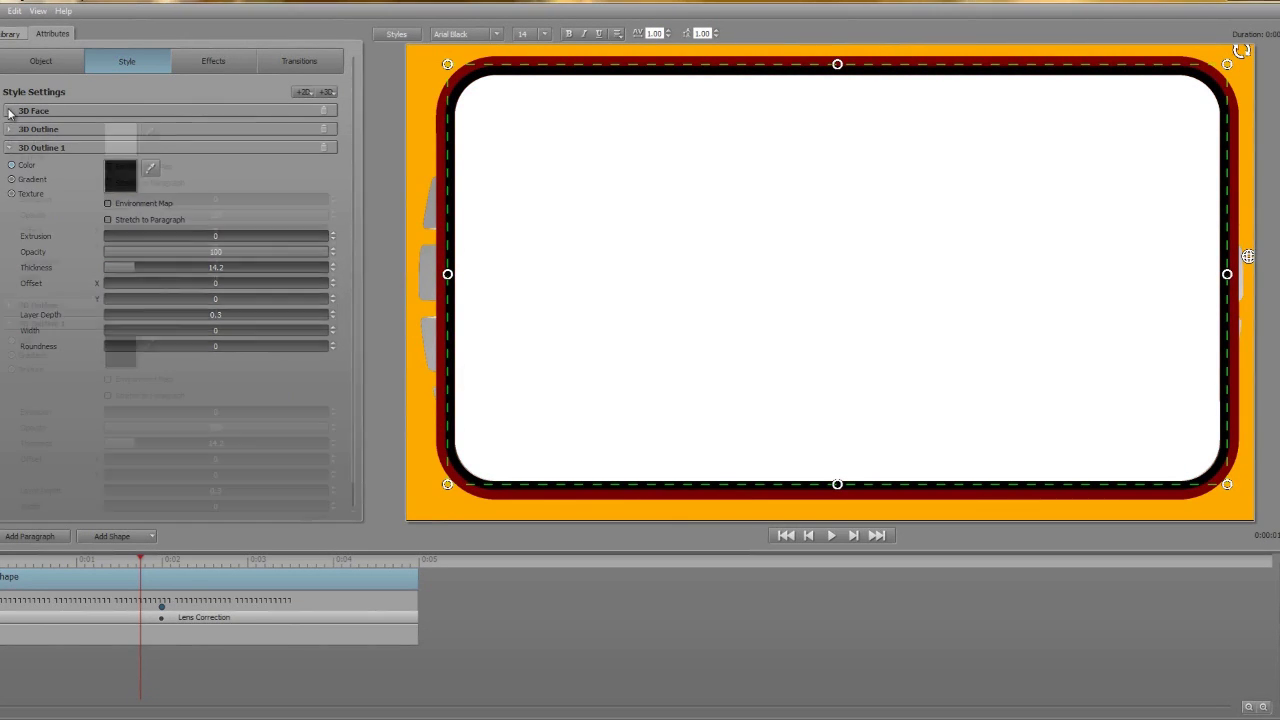
left_click(322, 110)
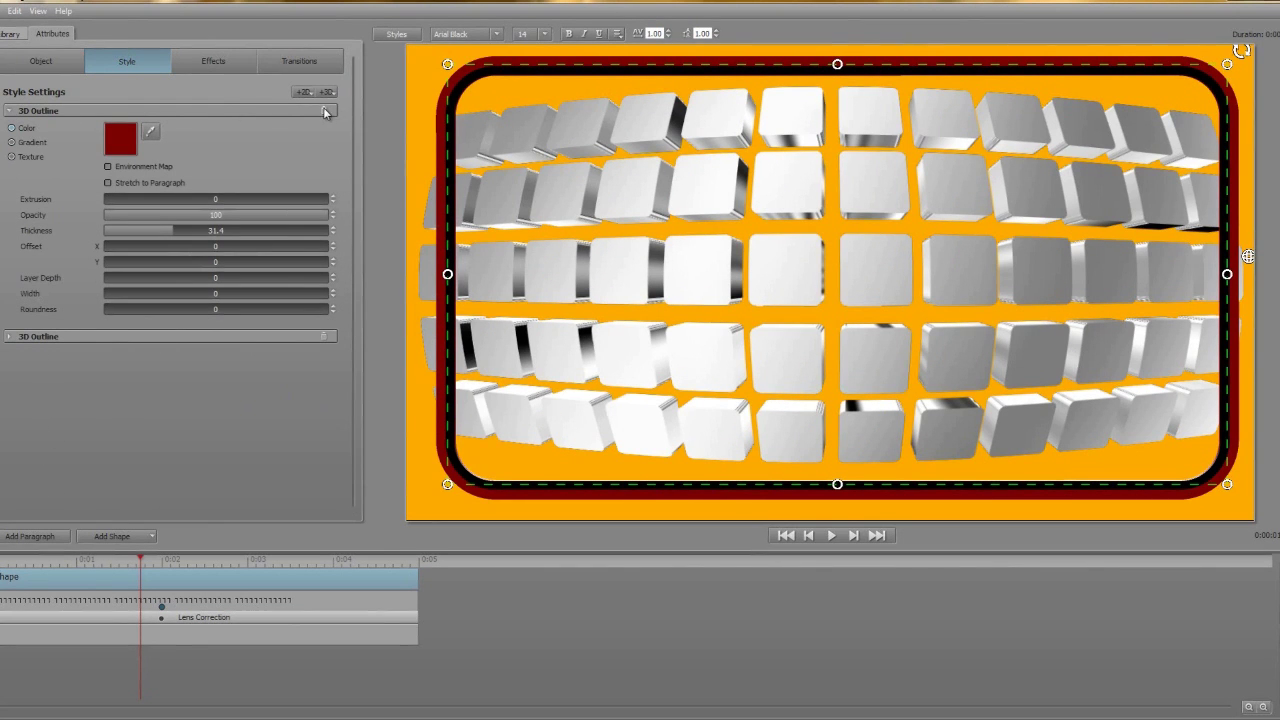
Apply Starter Pack Lens Correction to the TV frame and copy the cube grid's Keyframe 1 settings
left_click(11, 34)
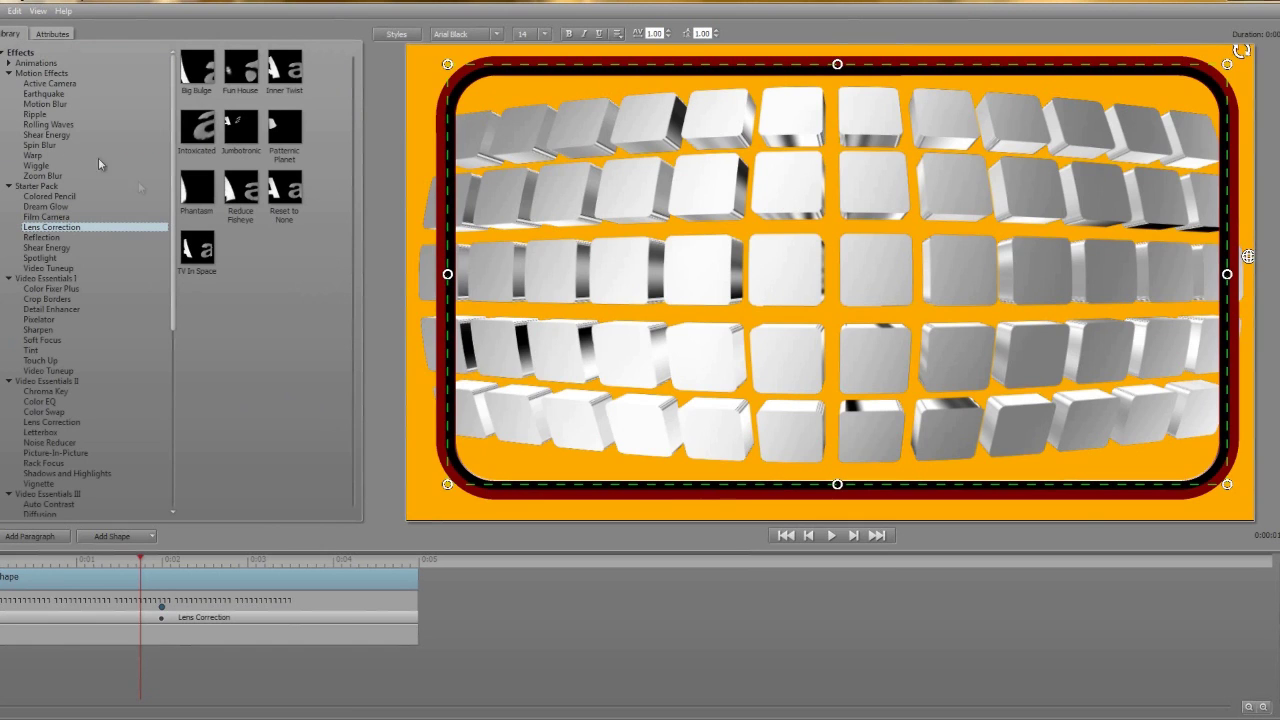
double_click(196, 248)
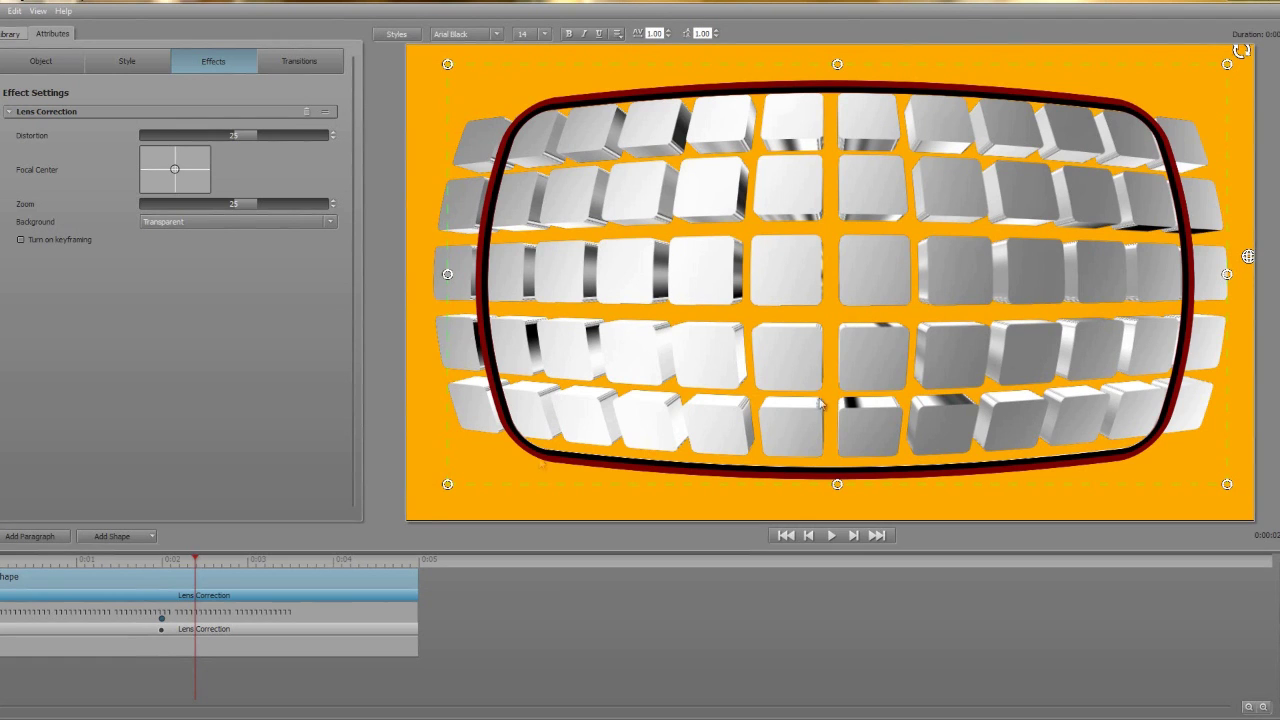
left_click(207, 632)
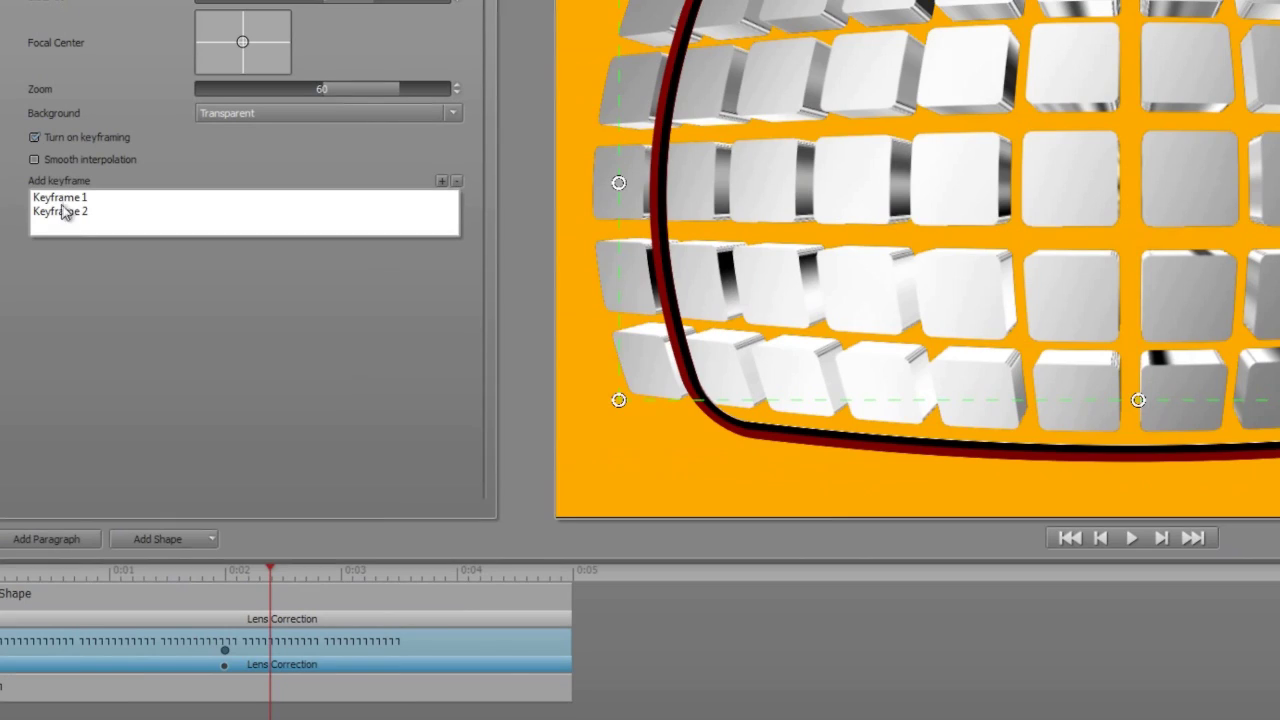
left_click(44, 286)
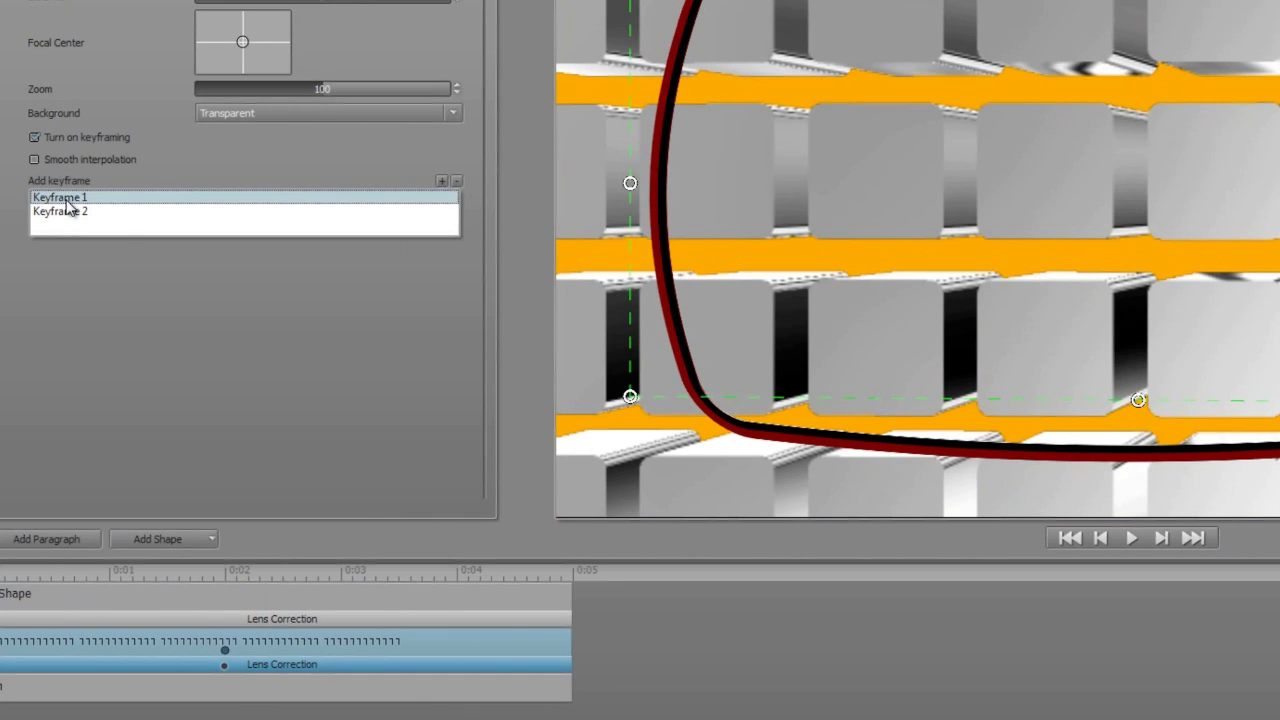
right_click(68, 205)
left_click(95, 213)
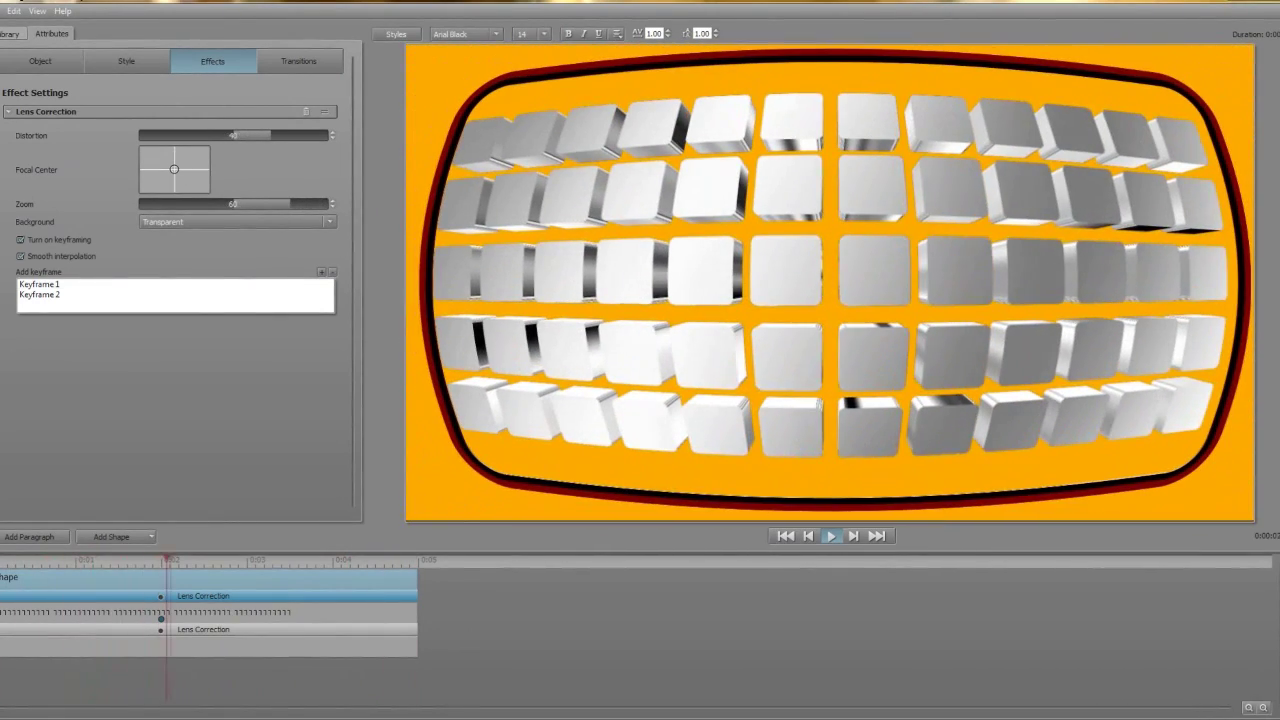
Set the cube grid's Keyframe 2 Scale Y to 1.3, preview, then select the background layer
left_click(161, 619)
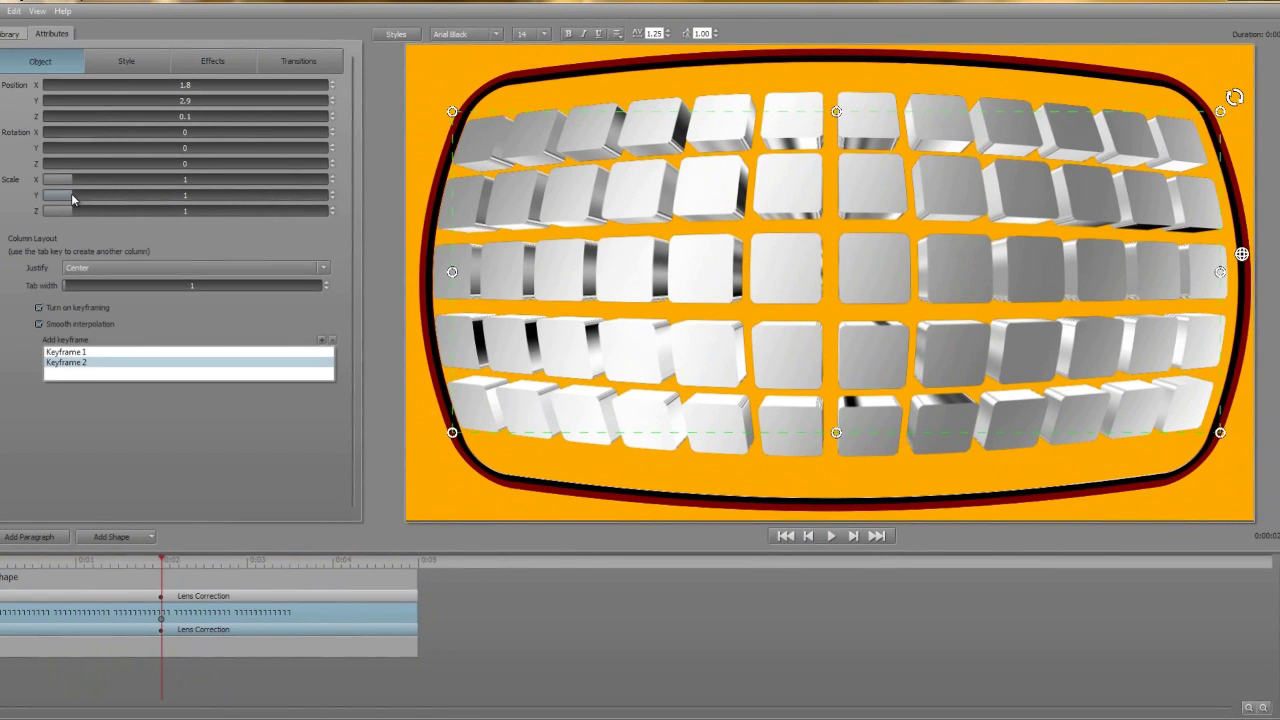
left_click_drag(71, 193, 88, 194)
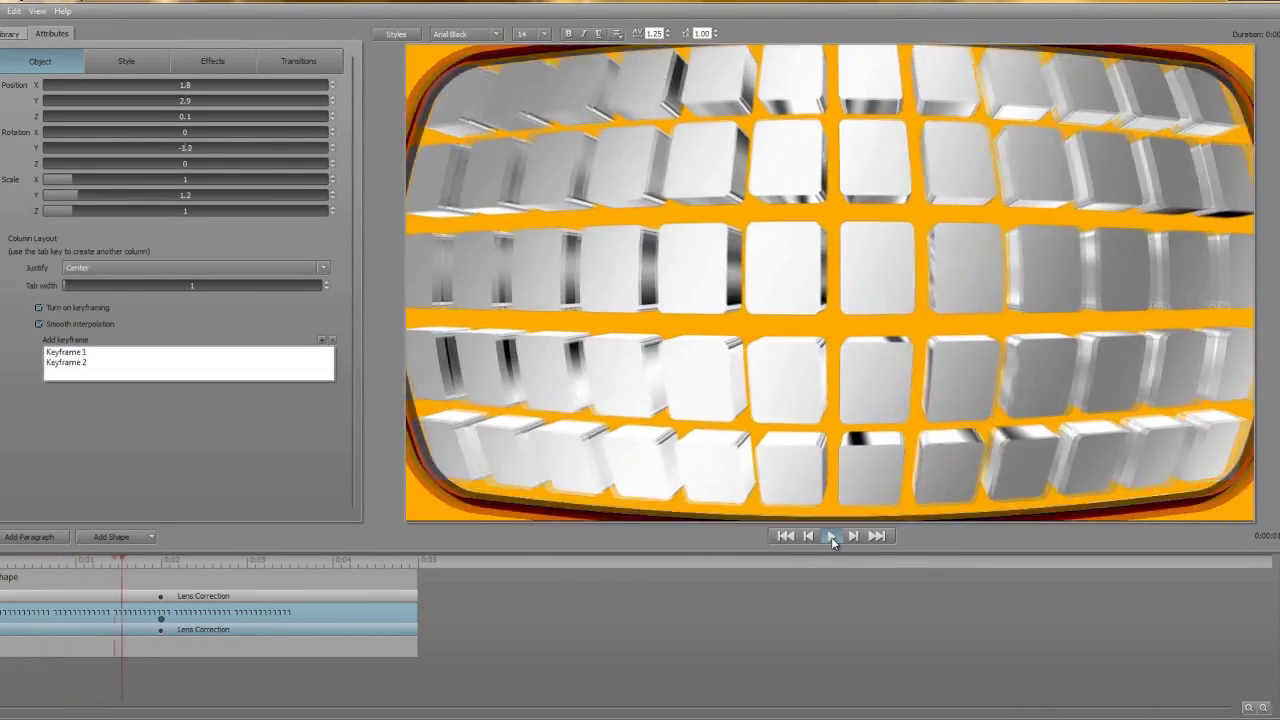
left_click(831, 537)
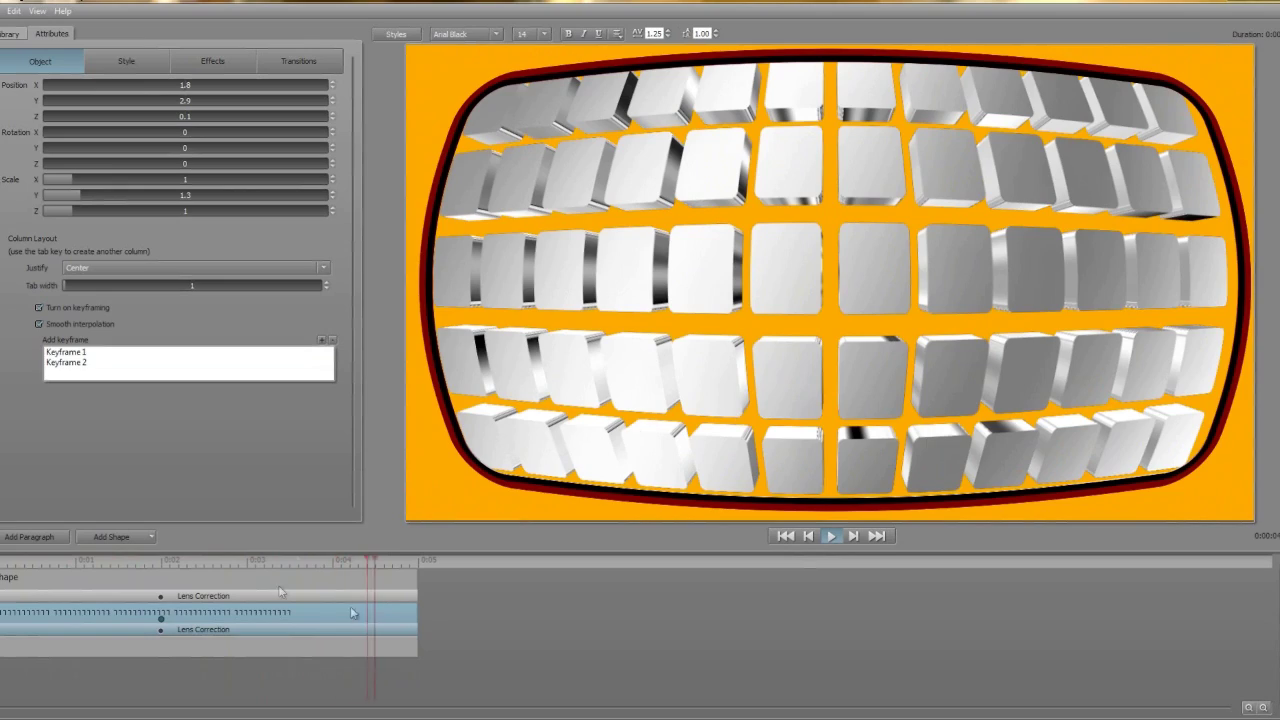
left_click(589, 614)
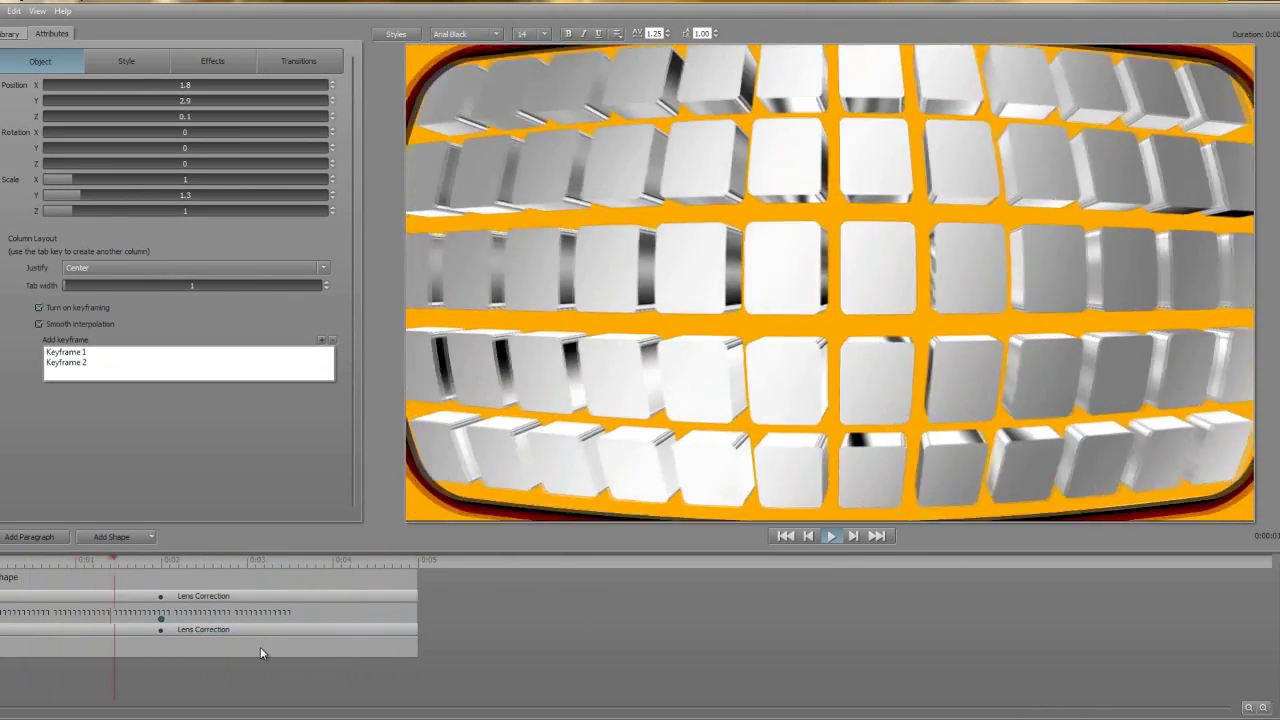
left_click(267, 649)
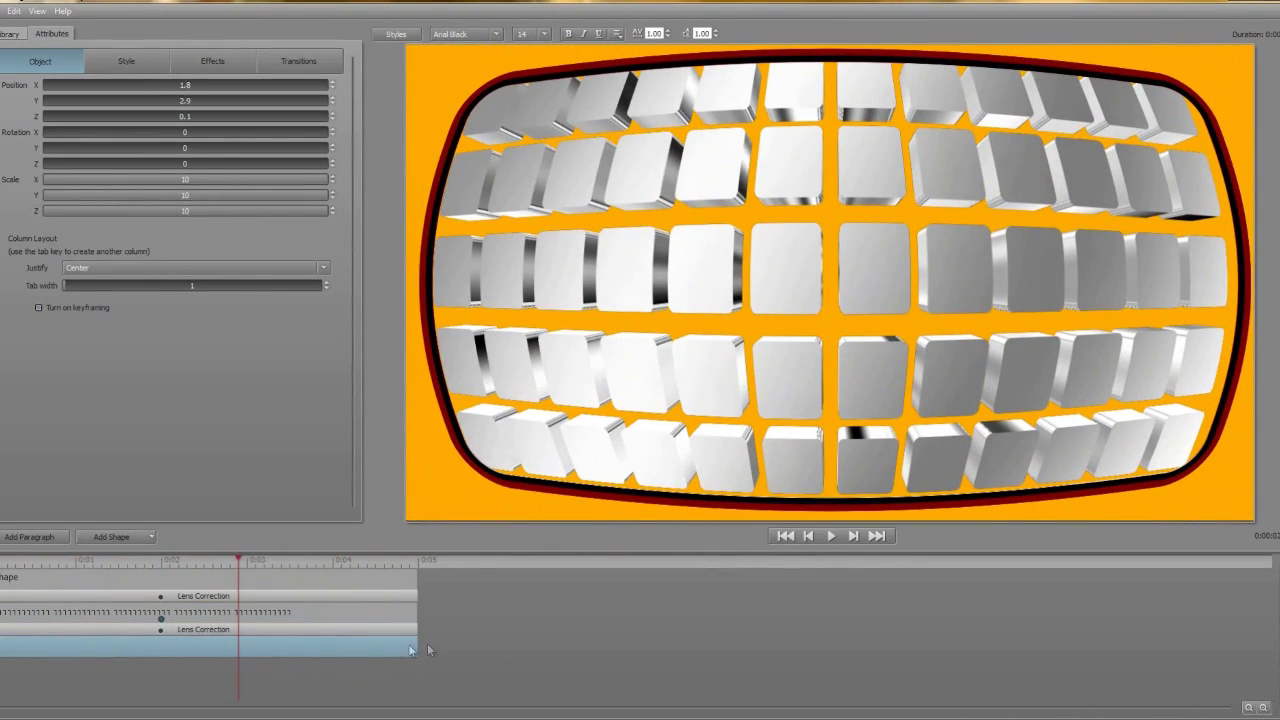
Apply the Rolling Waves 'Moving Shadows' preset from the Library to the background
left_click(10, 35)
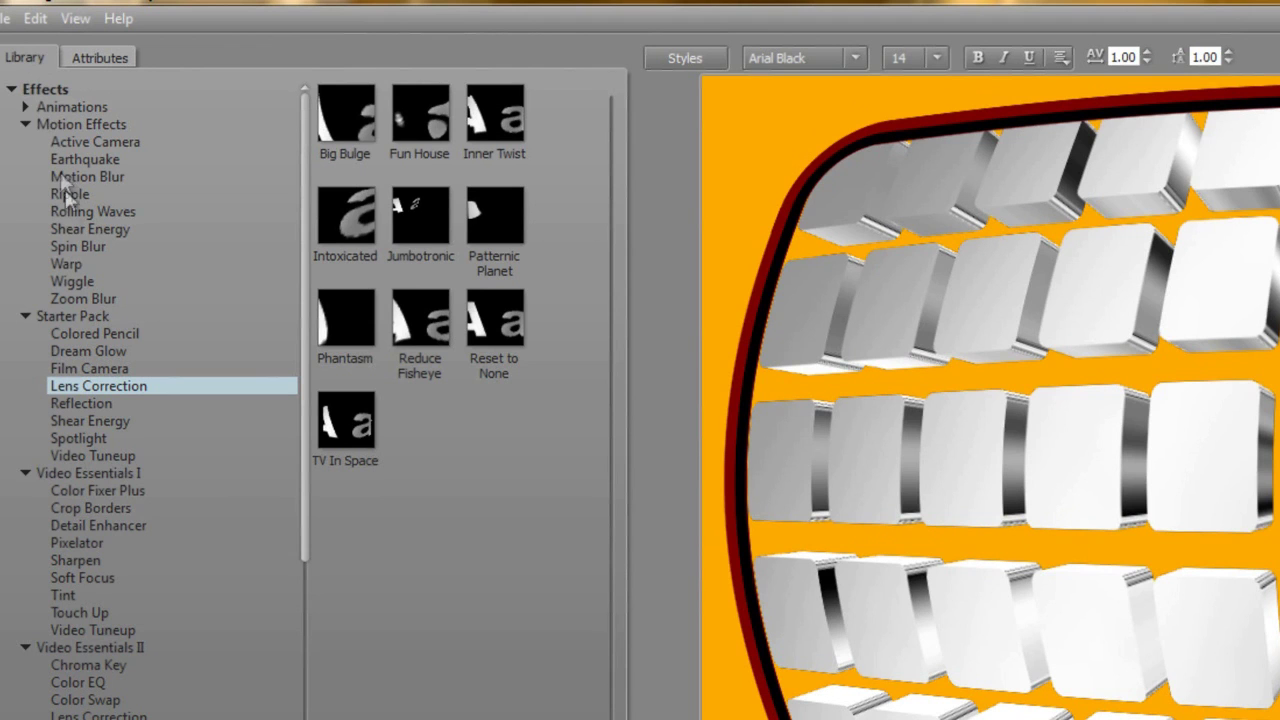
left_click(69, 210)
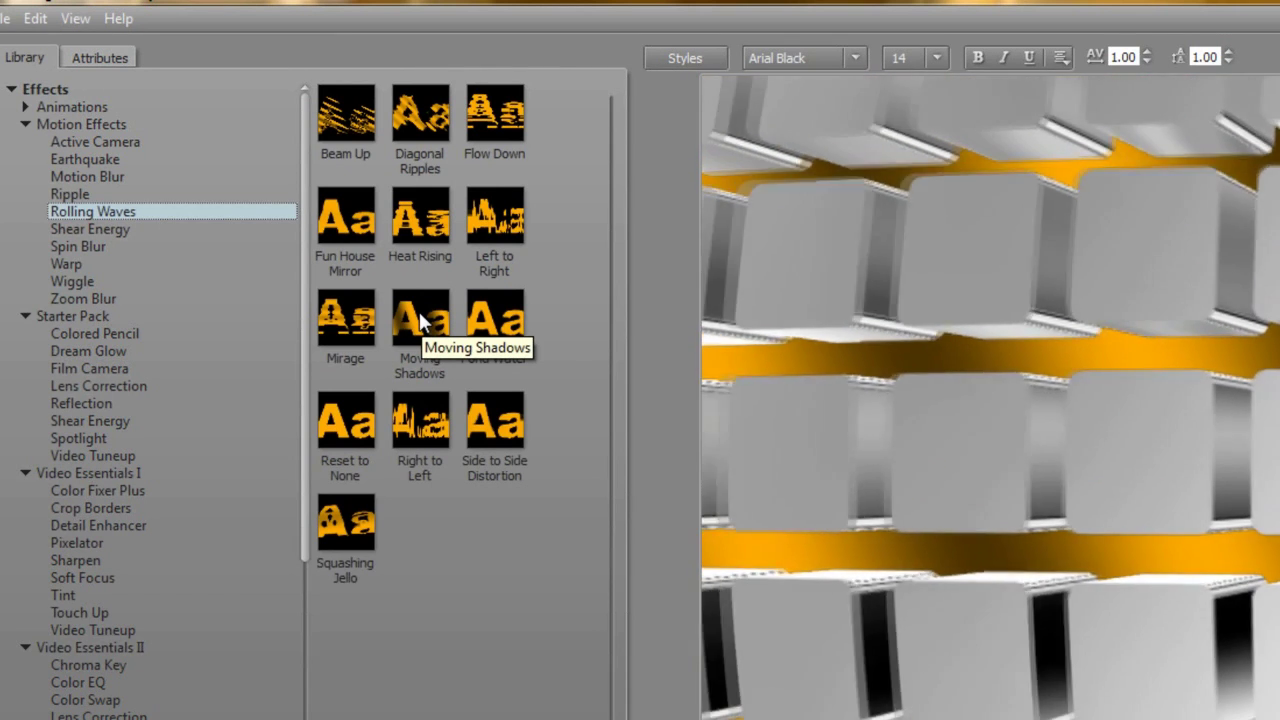
double_click(419, 314)
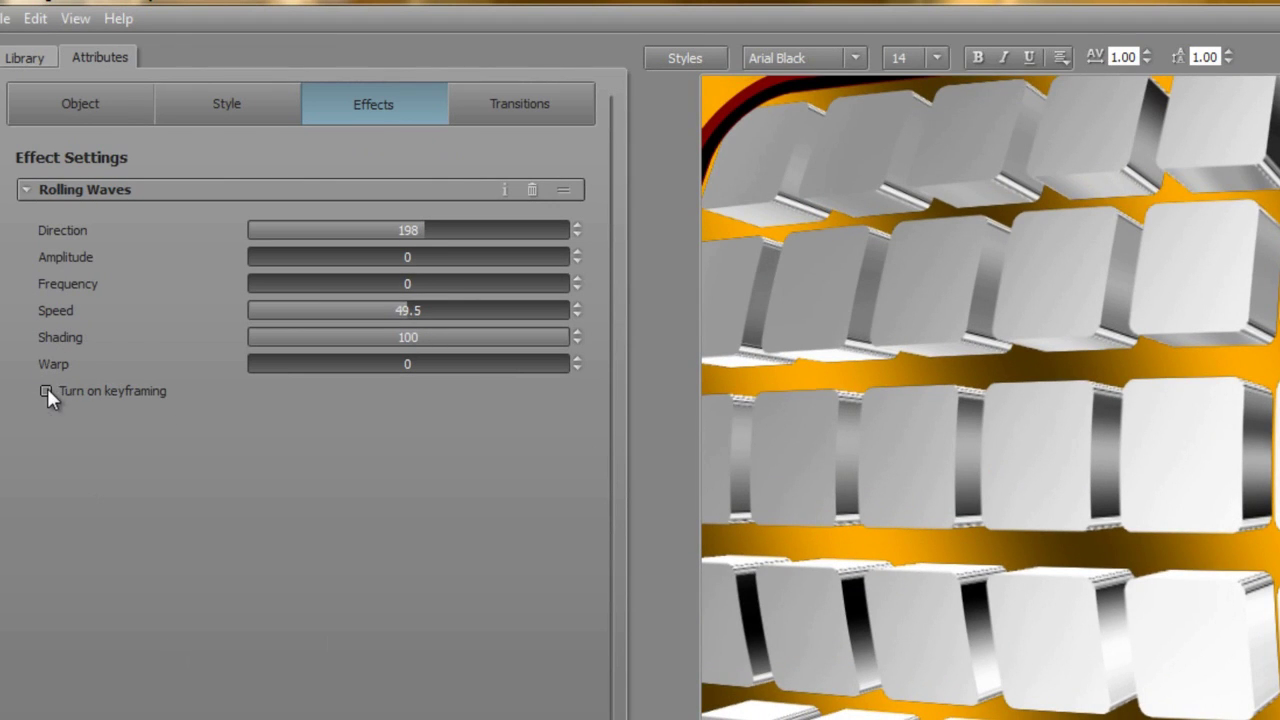
Enable keyframing and smooth interpolation, then set wave Frequency 100 and Direction 90
left_click(46, 390)
left_click(46, 419)
left_click(64, 470)
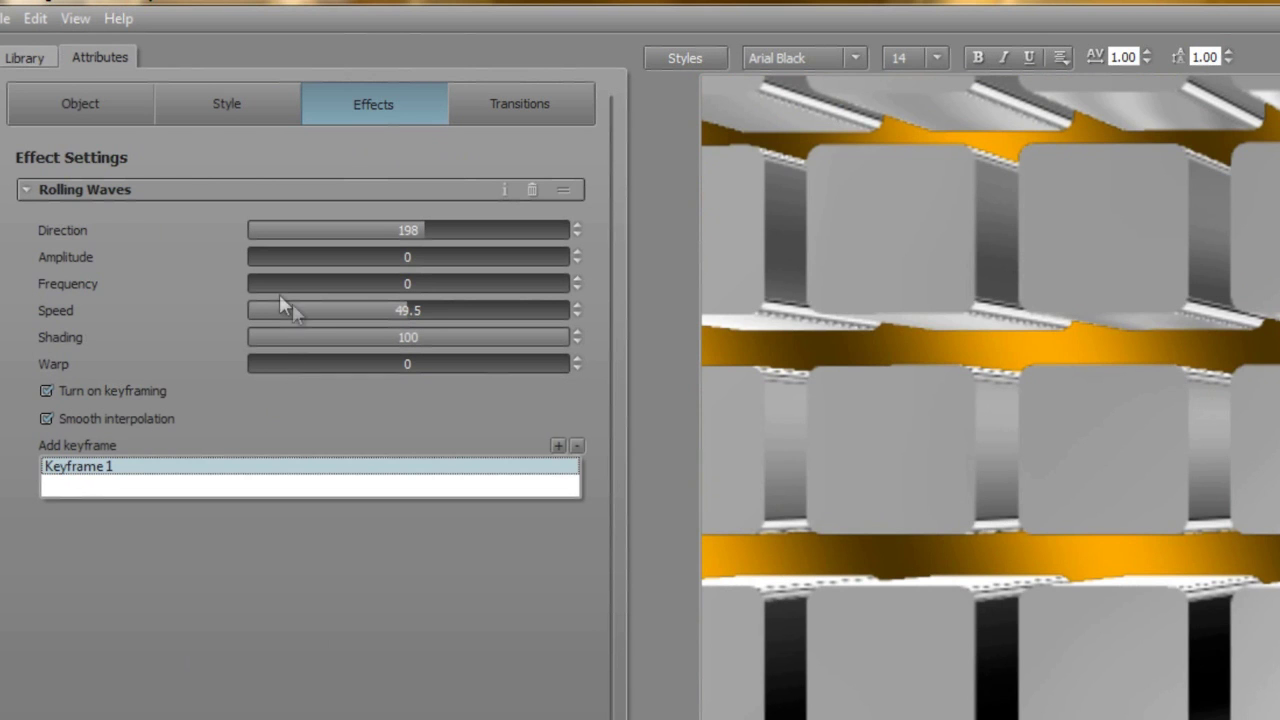
left_click_drag(257, 284, 983, 274)
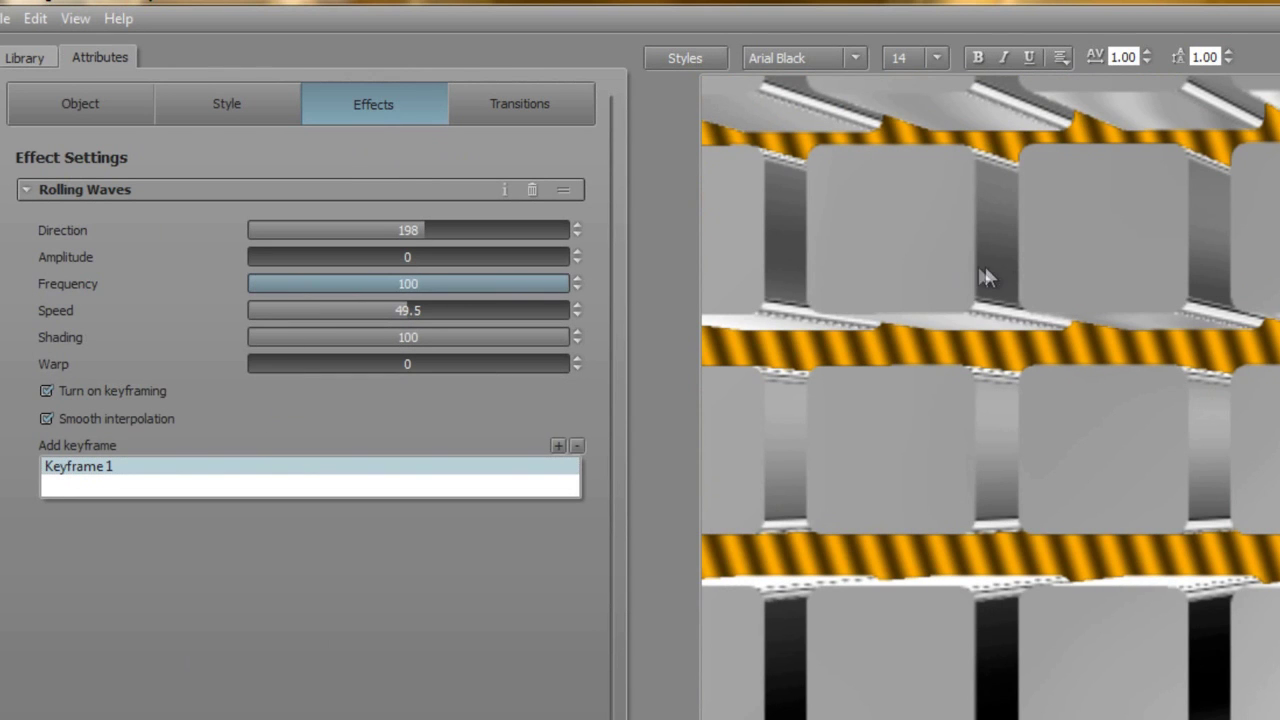
double_click(407, 231)
type("90")
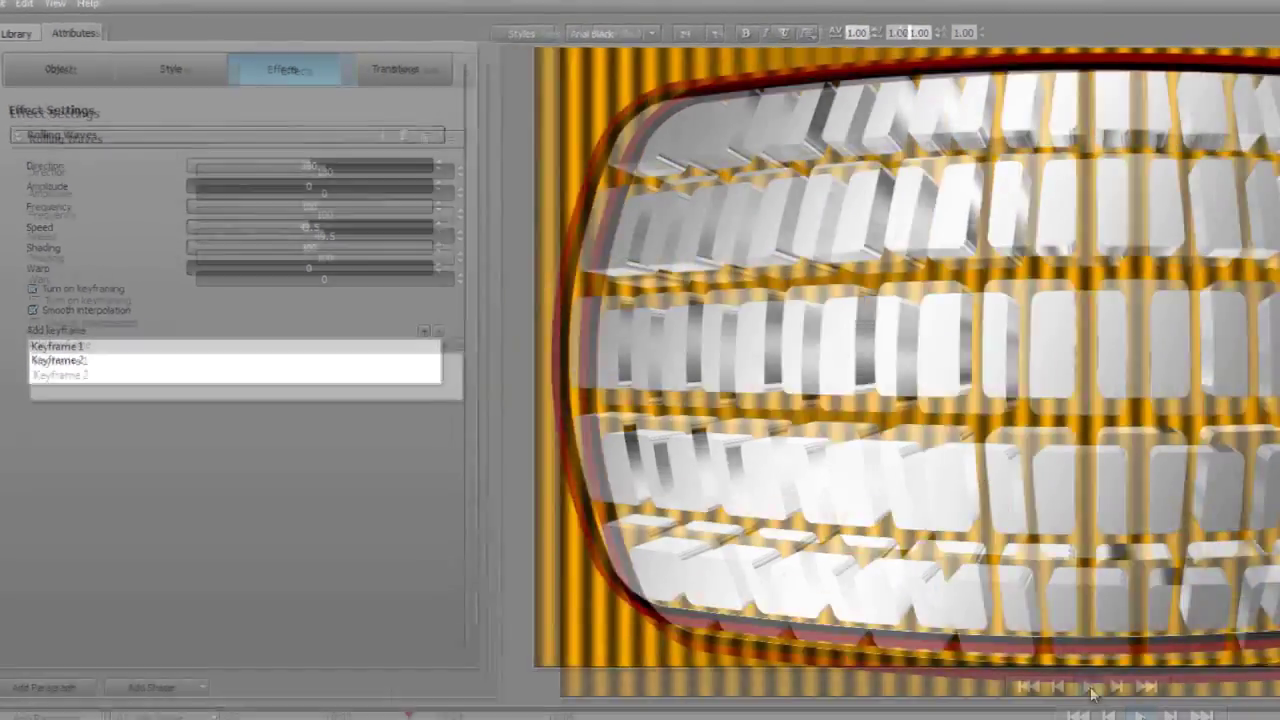
Preview the rippling gold-striped background and stop playback
left_click(1093, 690)
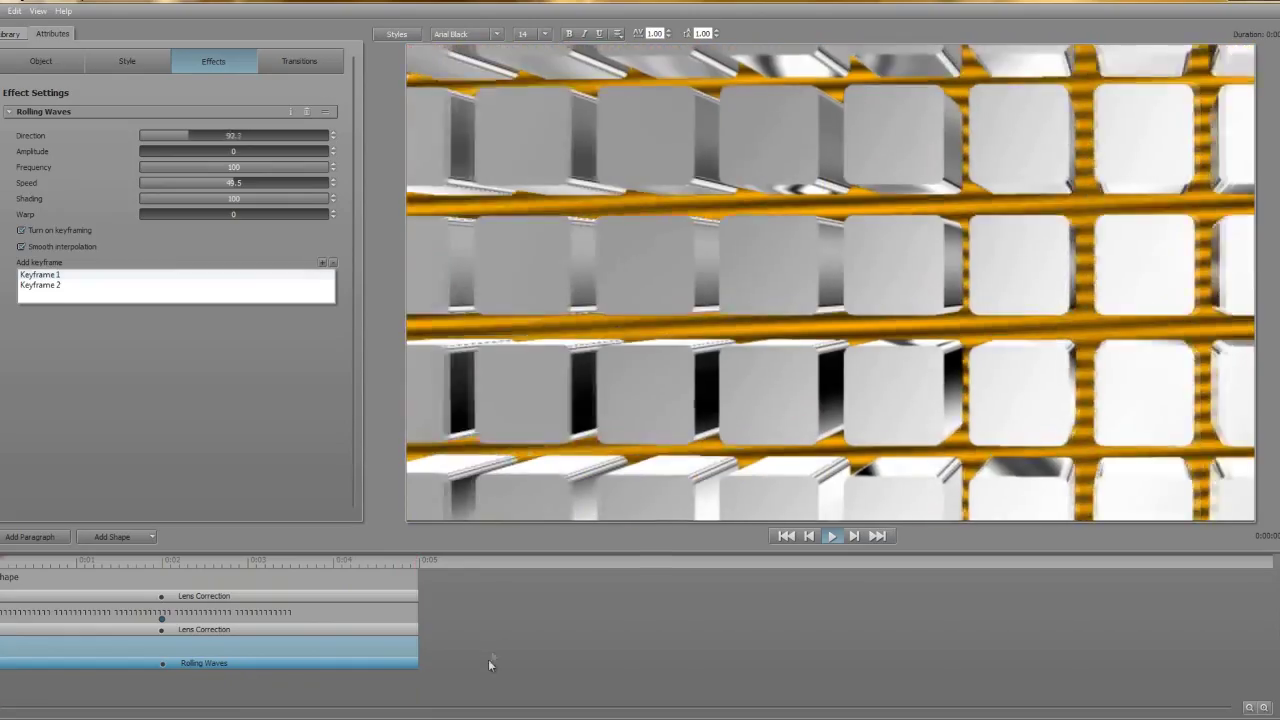
left_click(481, 675)
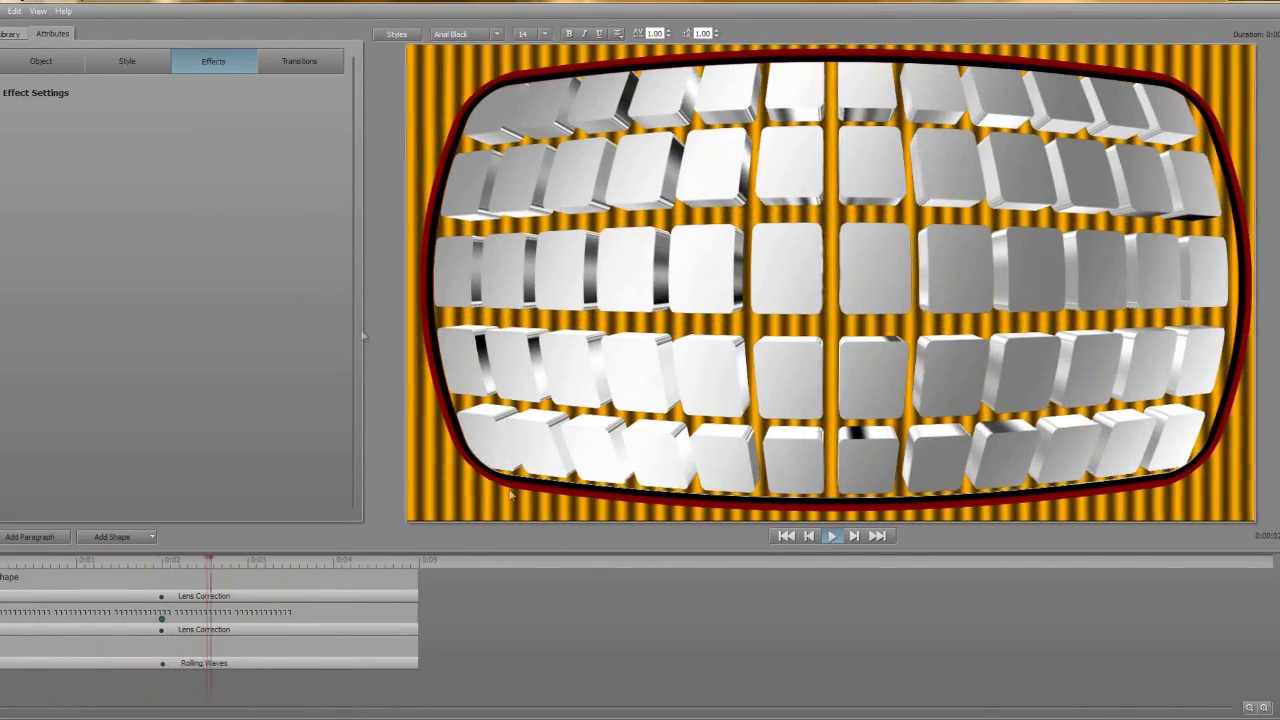
left_click(830, 536)
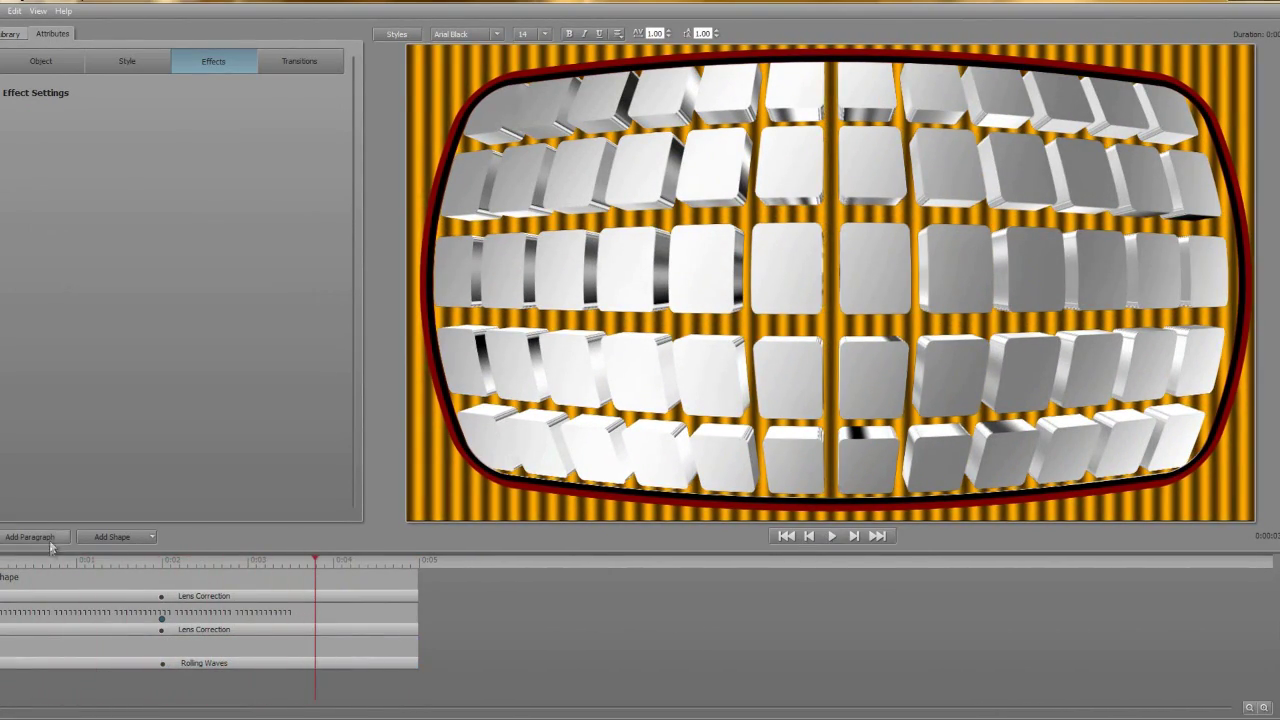
Add a new paragraph reading 'MEDIA' and 'GOLD' on two lines
left_click(50, 543)
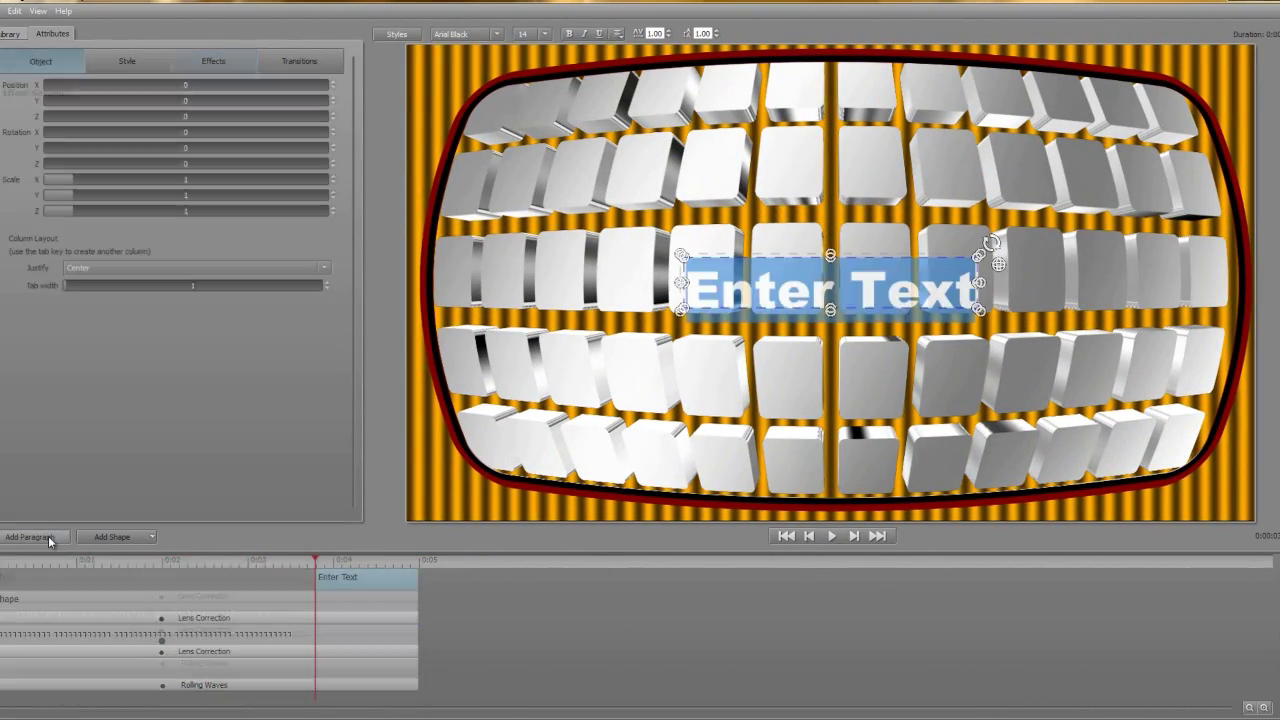
left_click(833, 288)
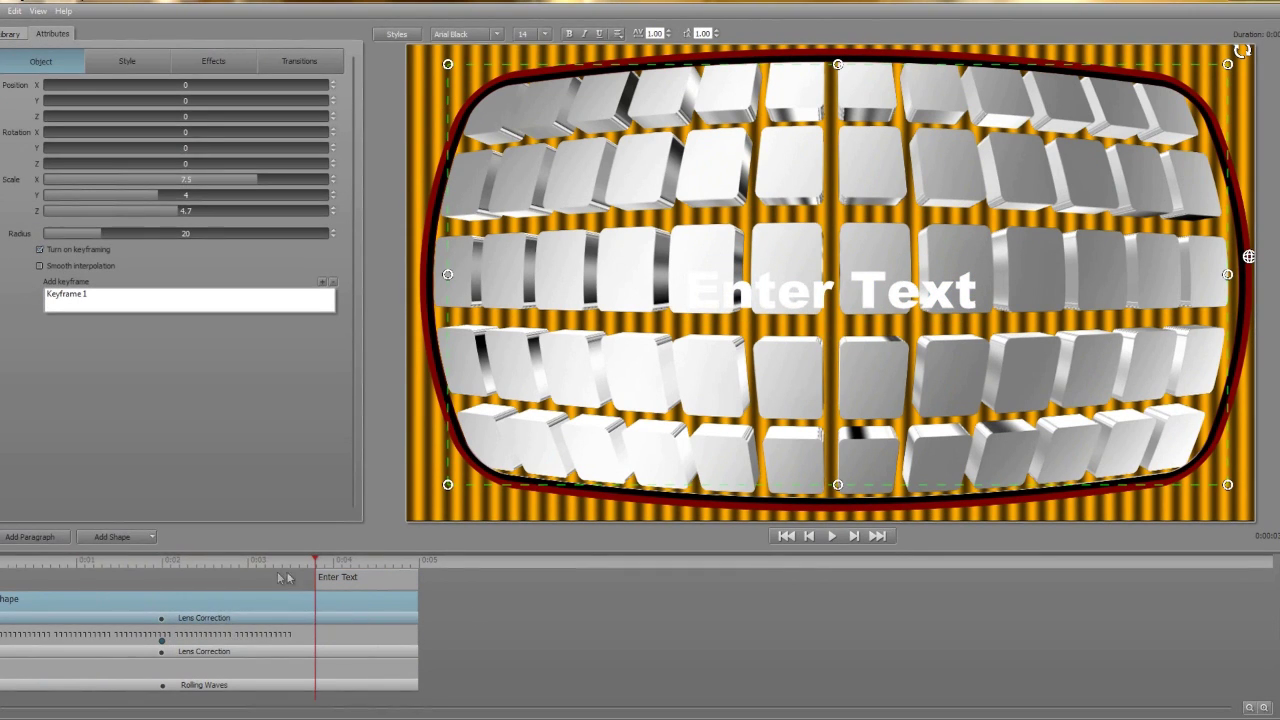
left_click(338, 577)
type("MEDIA")
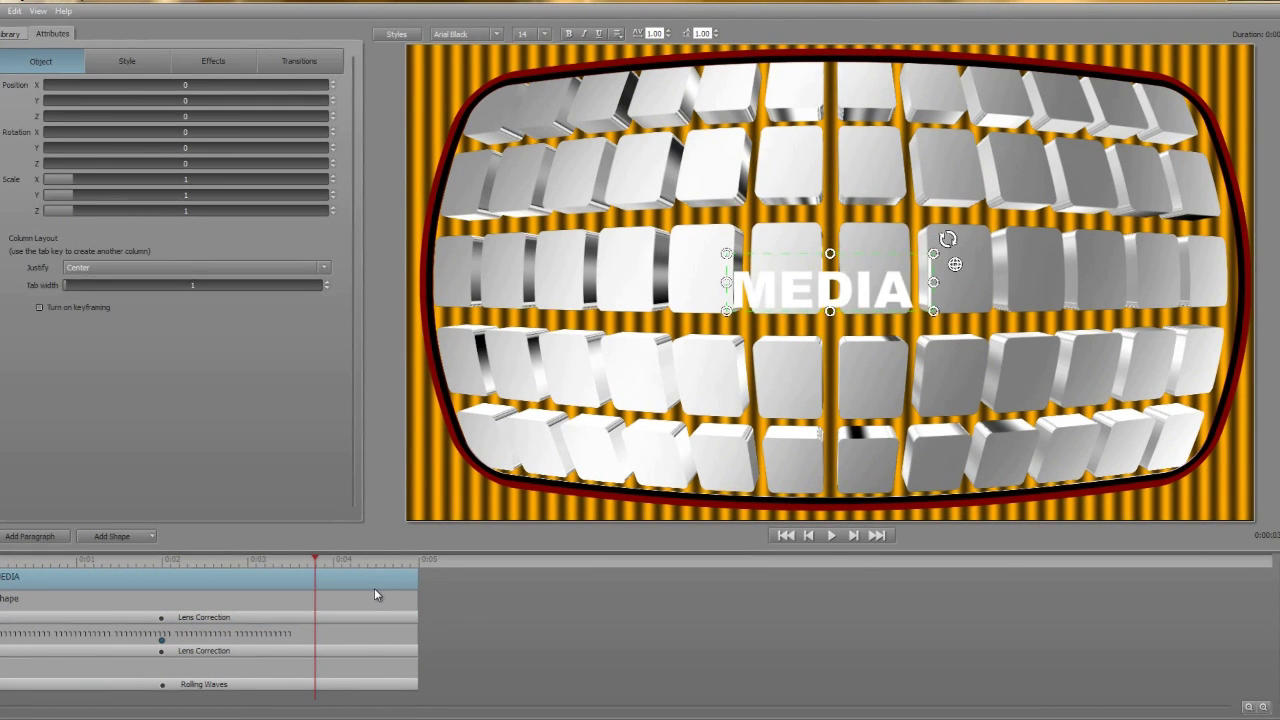
key("Return")
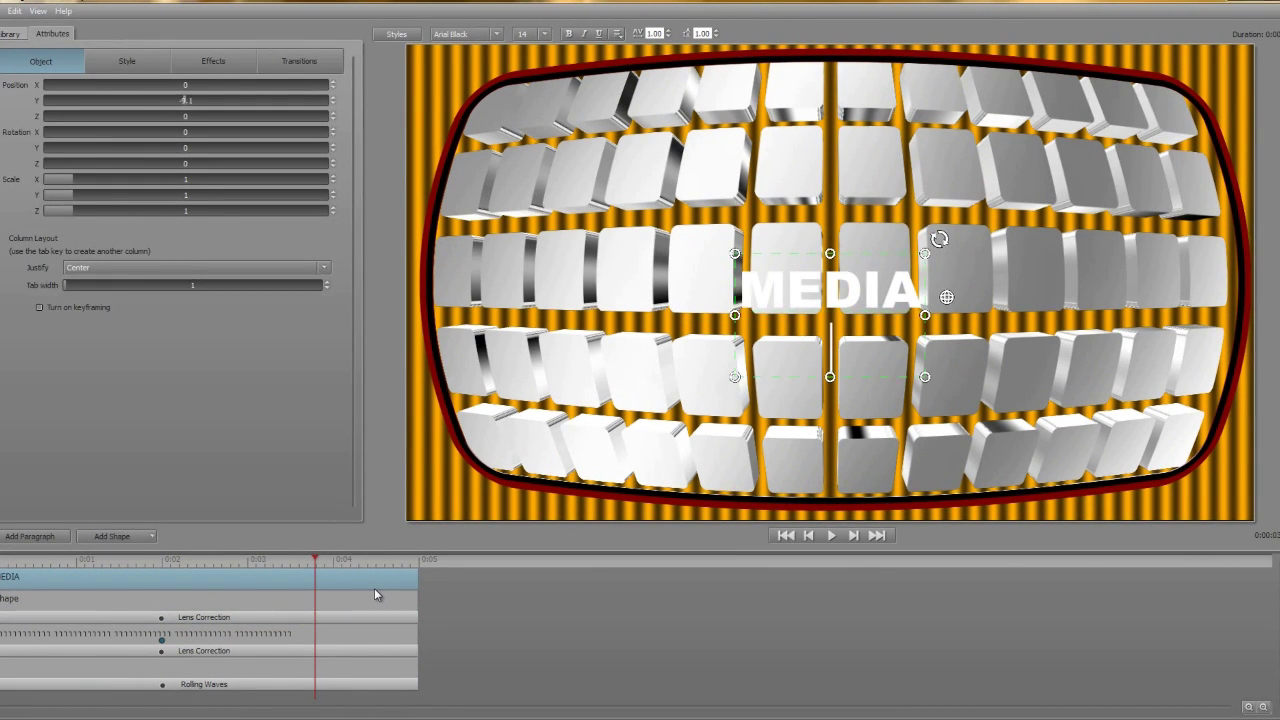
type("GOLD")
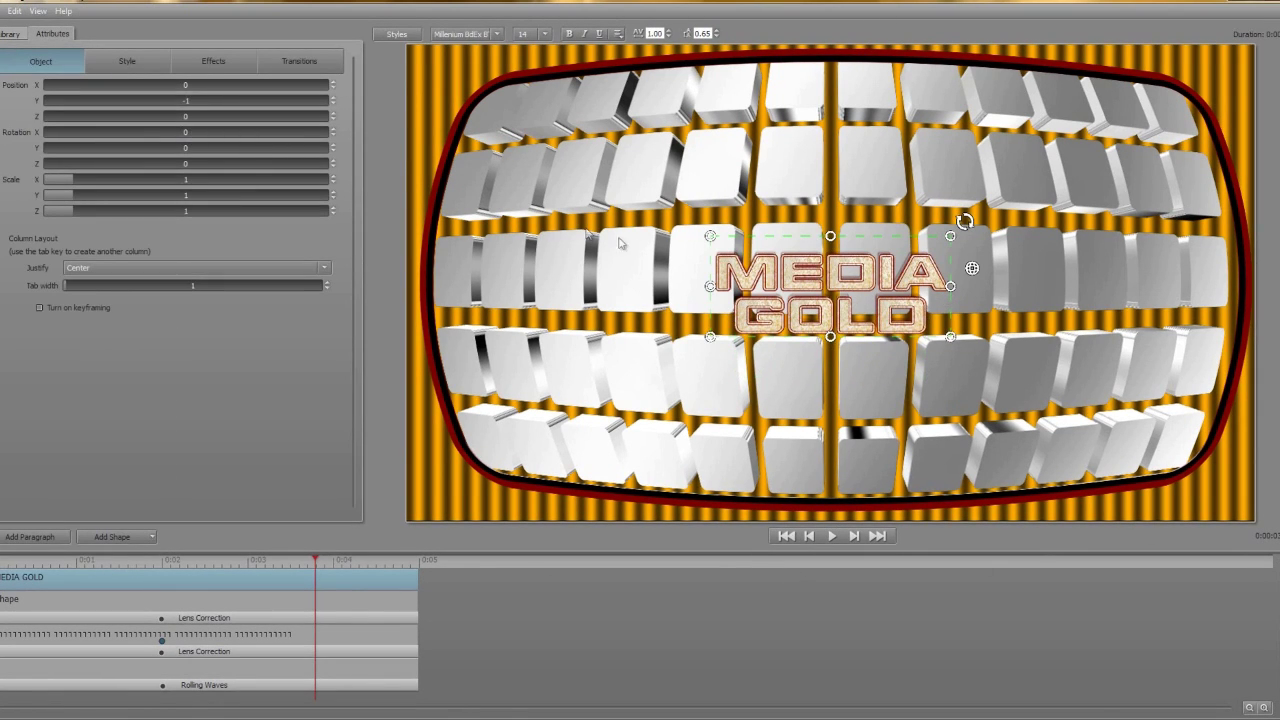
Scale the title to 2.9, move it up in the frame, and slightly raise Scale Z
left_click_drag(963, 220, 1213, 101)
left_click_drag(614, 140, 618, 111)
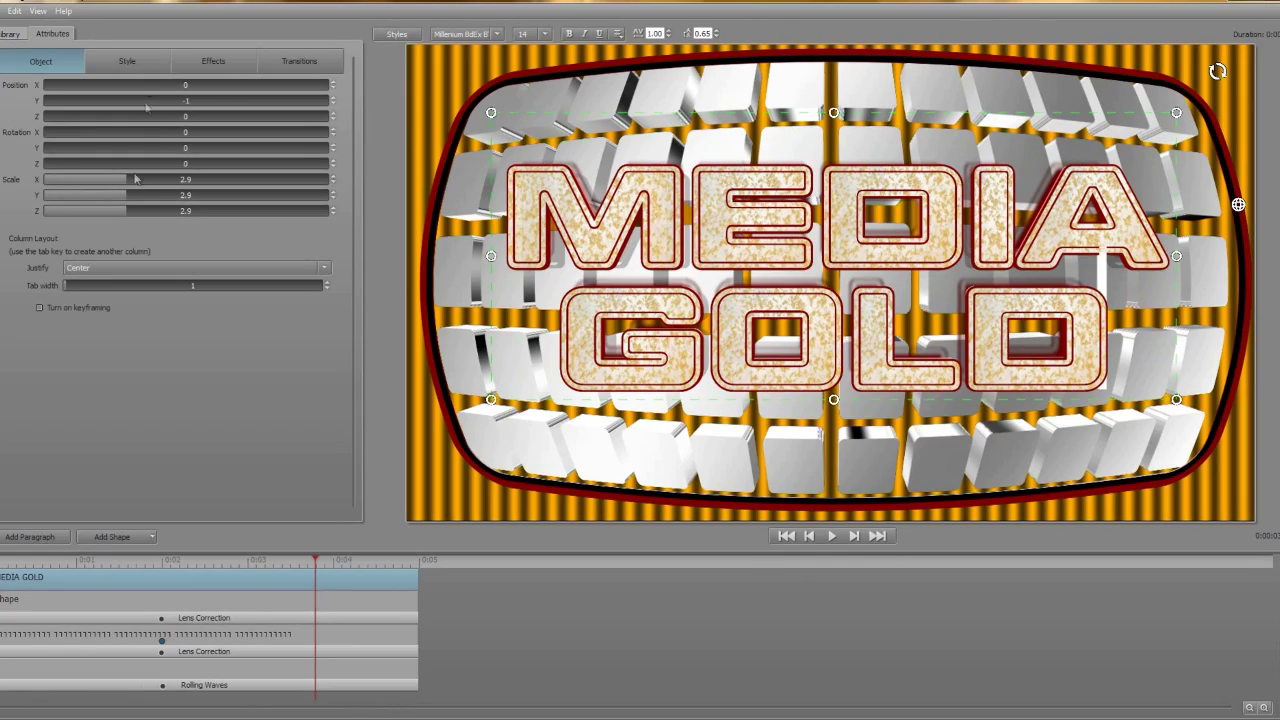
left_click_drag(128, 215, 140, 216)
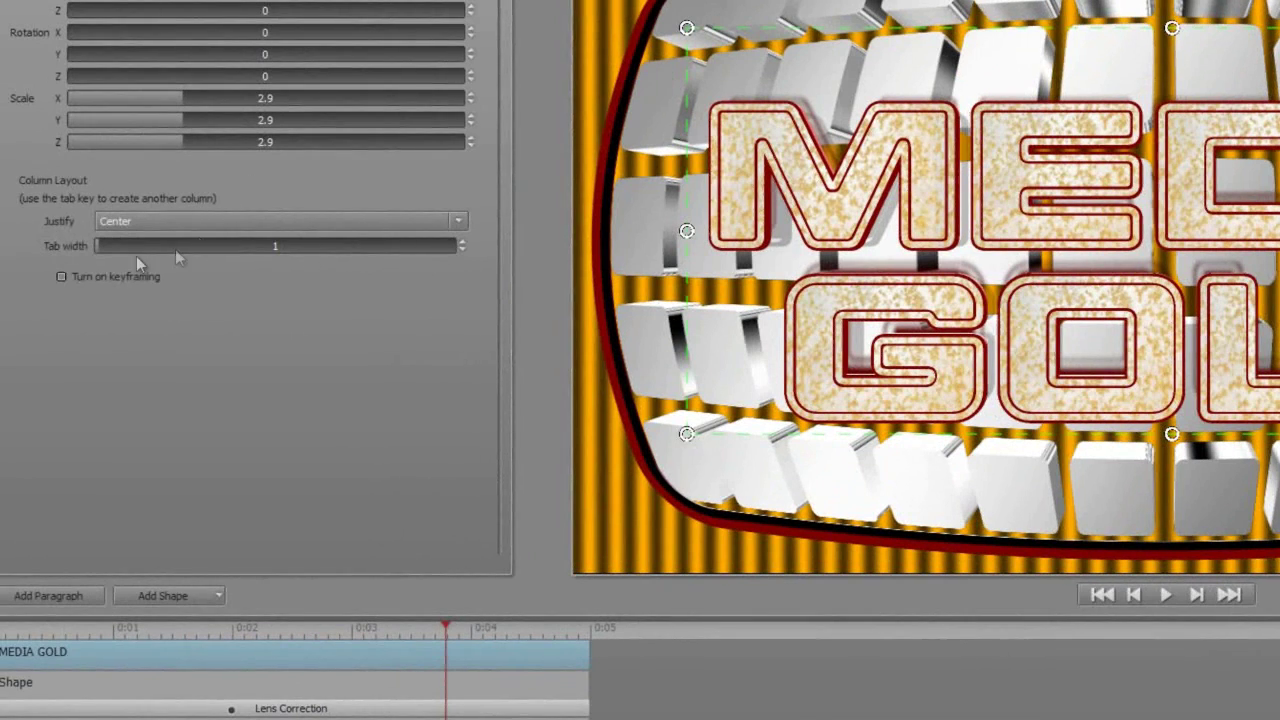
Turn on keyframing for MEDIA GOLD, add Keyframe 2 at 0:02, and return to Keyframe 1
left_click(62, 278)
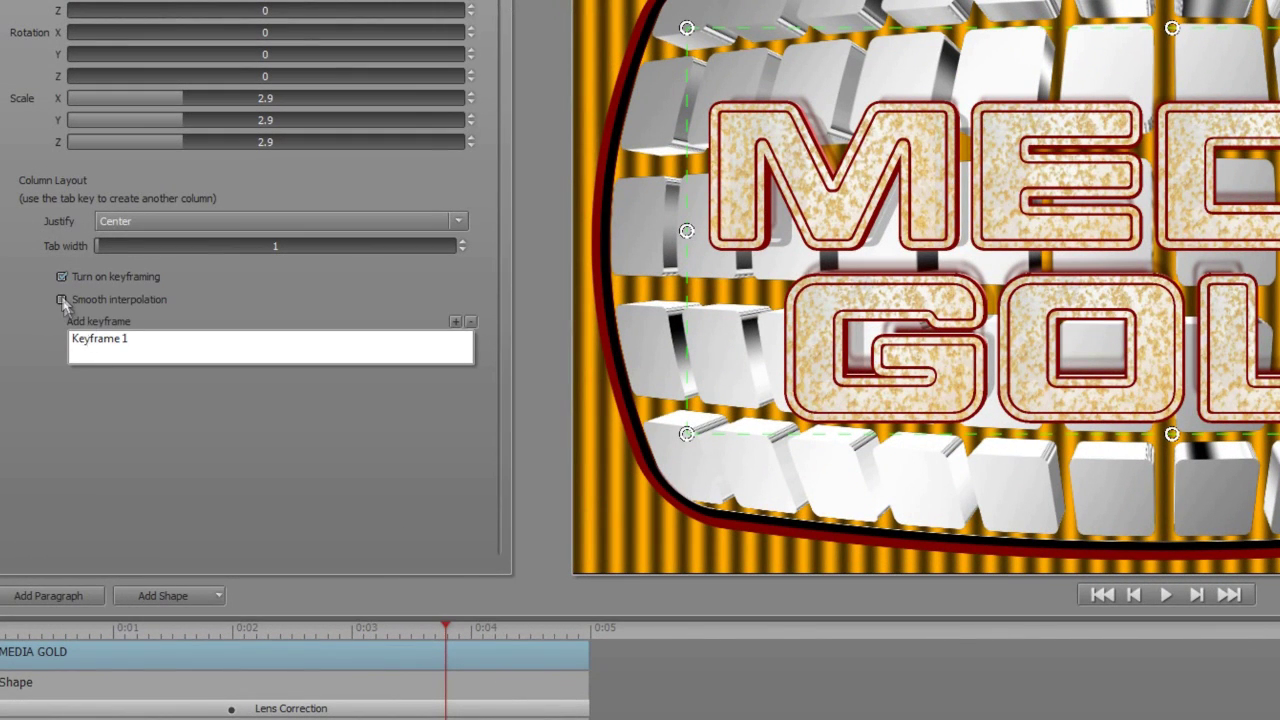
left_click(88, 340)
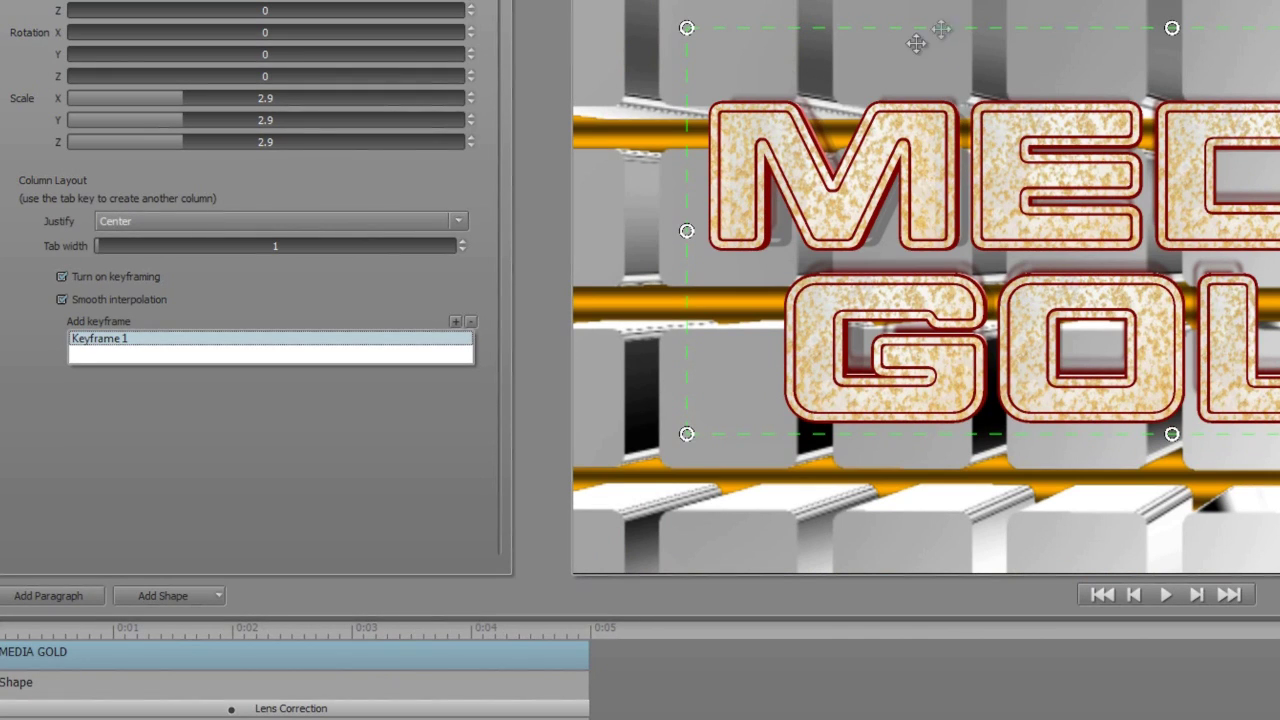
left_click_drag(2, 630, 232, 622)
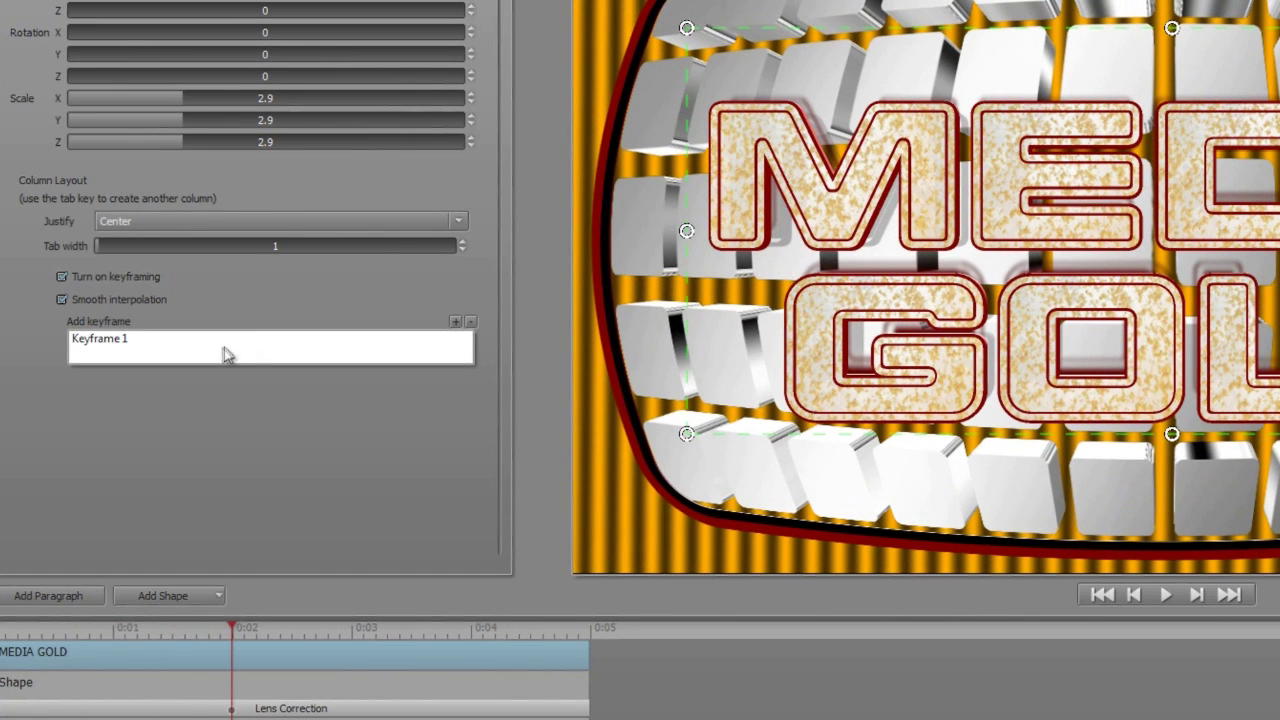
left_click(456, 323)
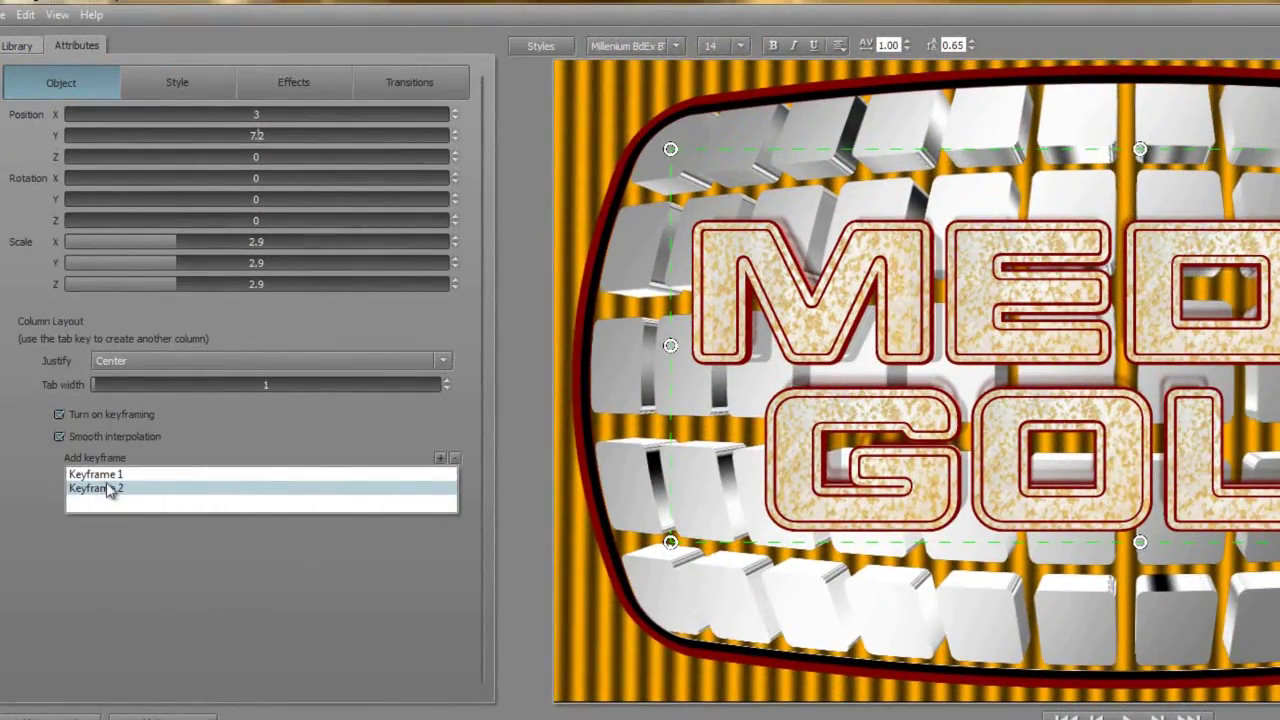
left_click(106, 476)
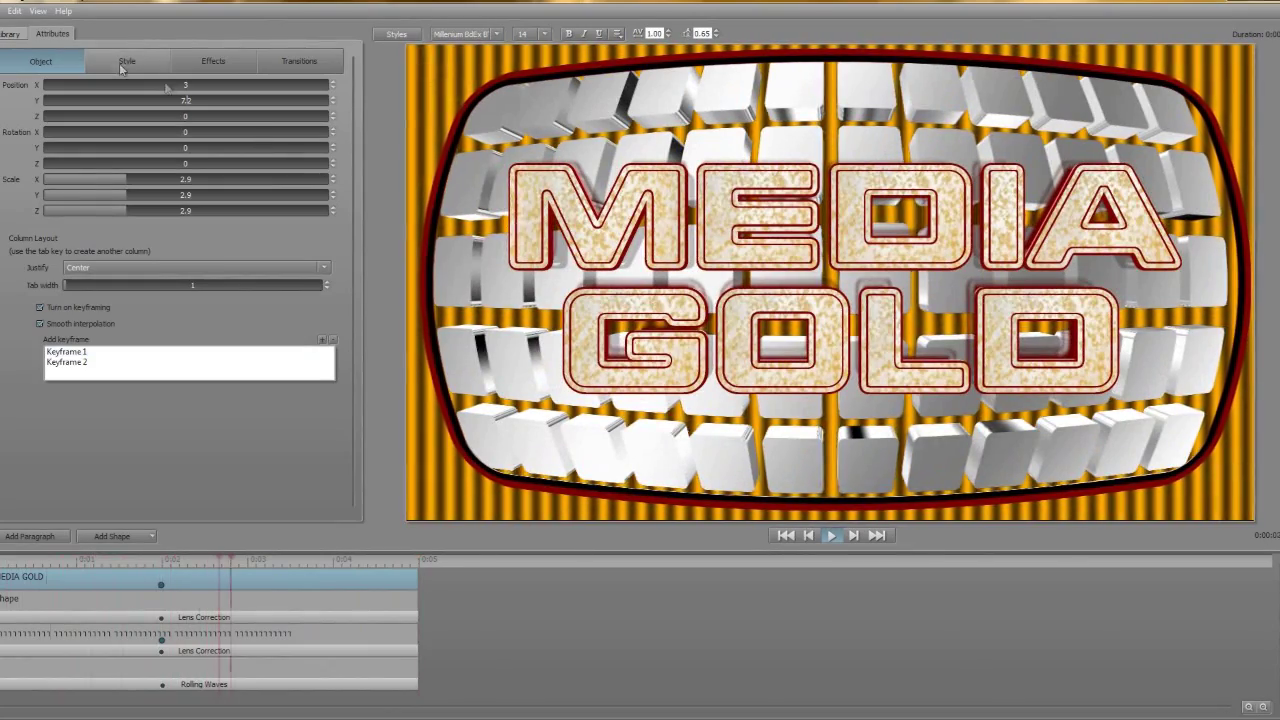
Apply the Split Screen 'Red Laser' preset to MEDIA GOLD and play the preview
left_click(9, 33)
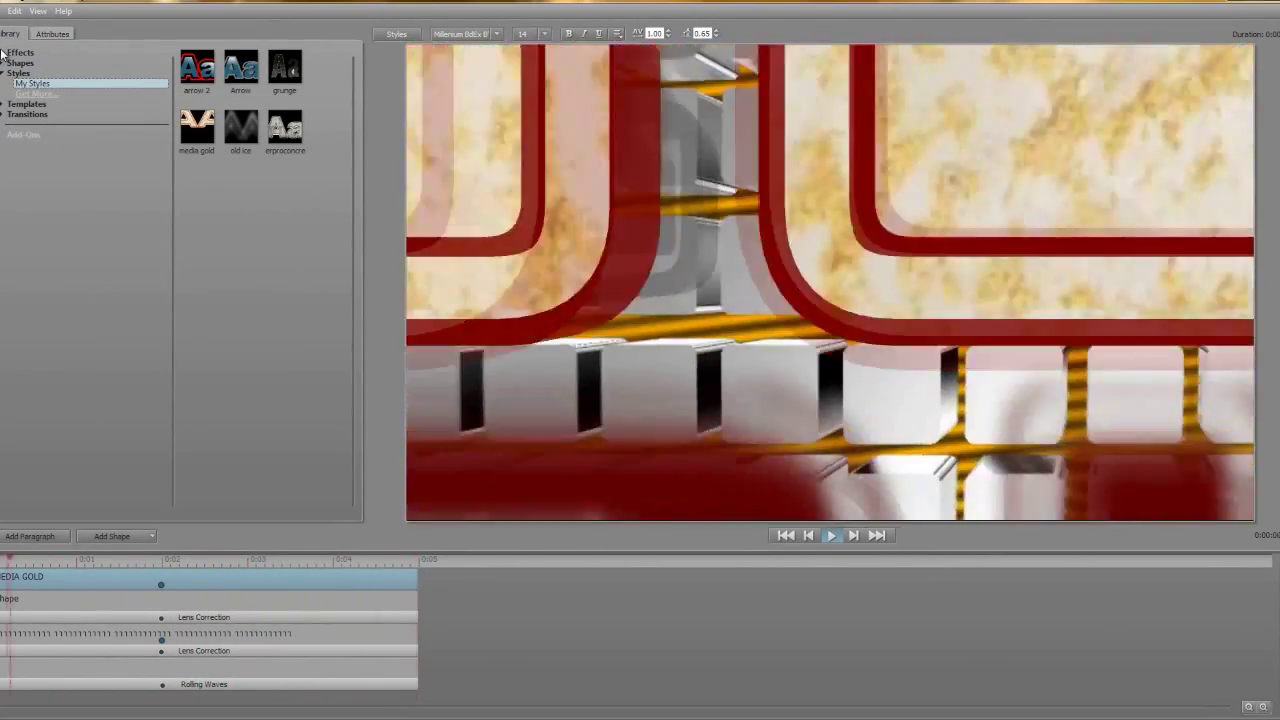
left_click(3, 53)
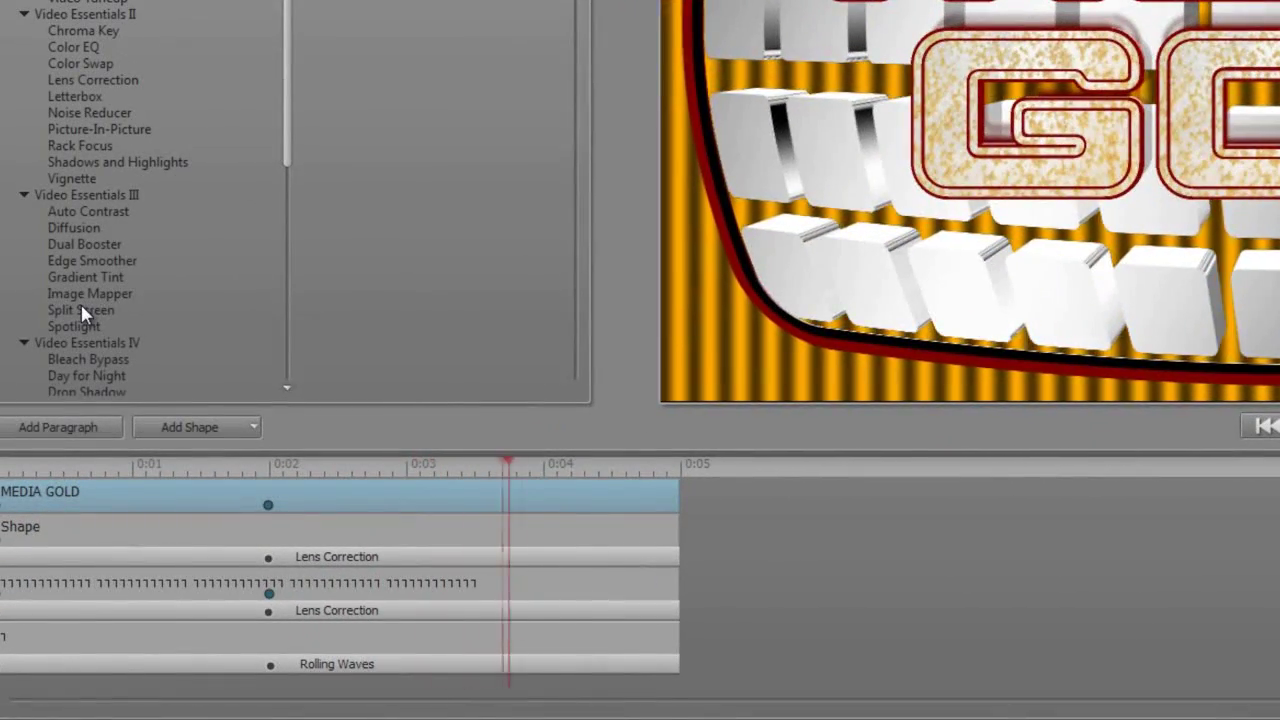
left_click(79, 321)
left_click(451, 259)
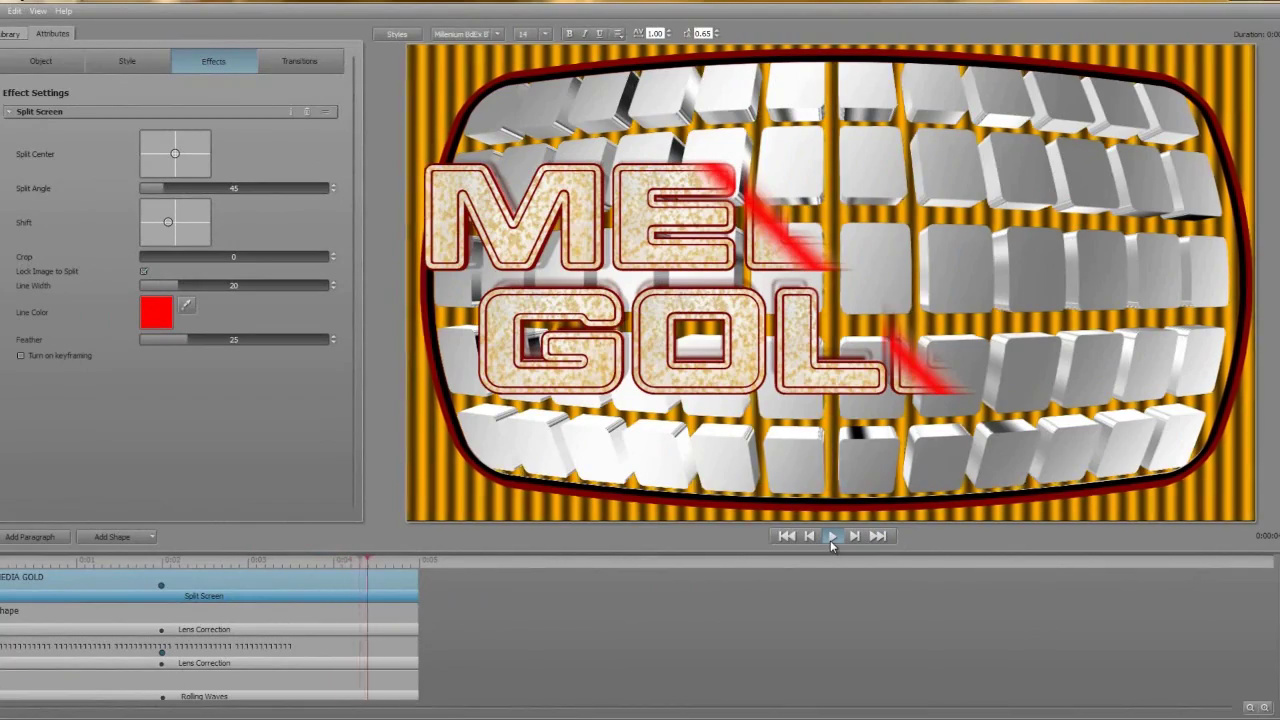
left_click(830, 537)
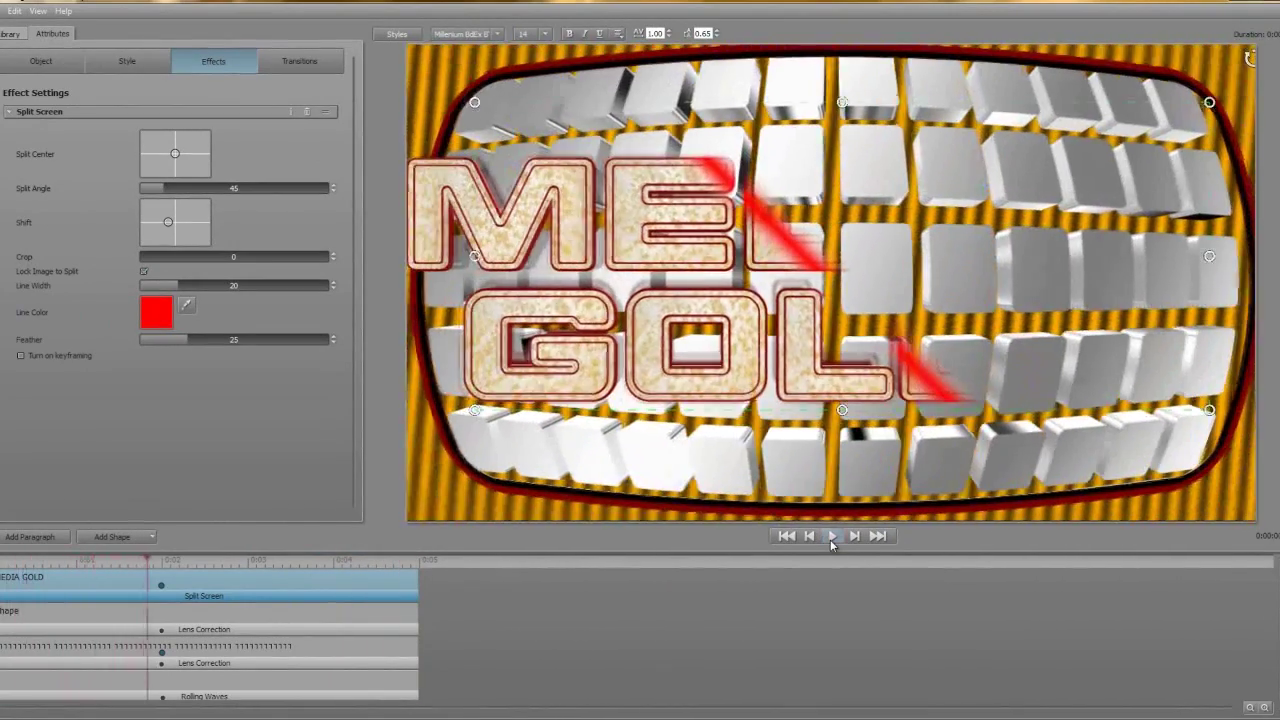
left_click(830, 537)
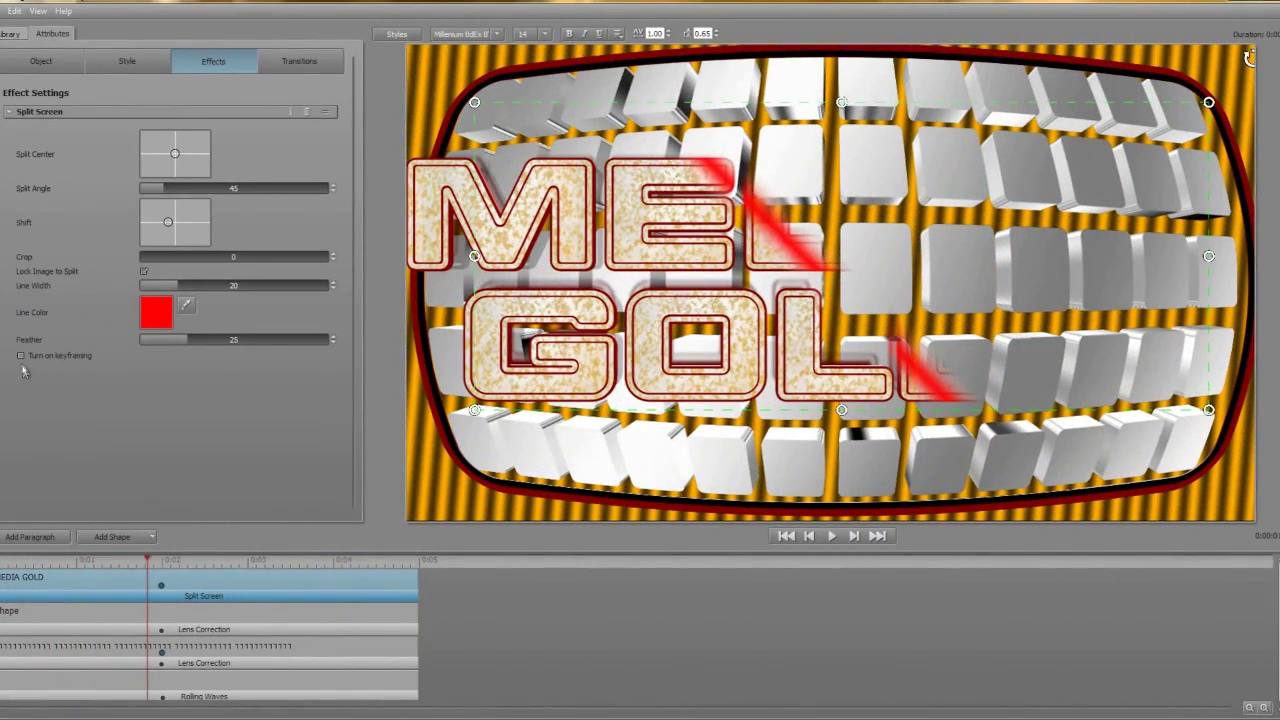
Keyframe the wipe, and at Keyframe 2 eyedrop dark red line color and clear the split off the title
left_click(20, 356)
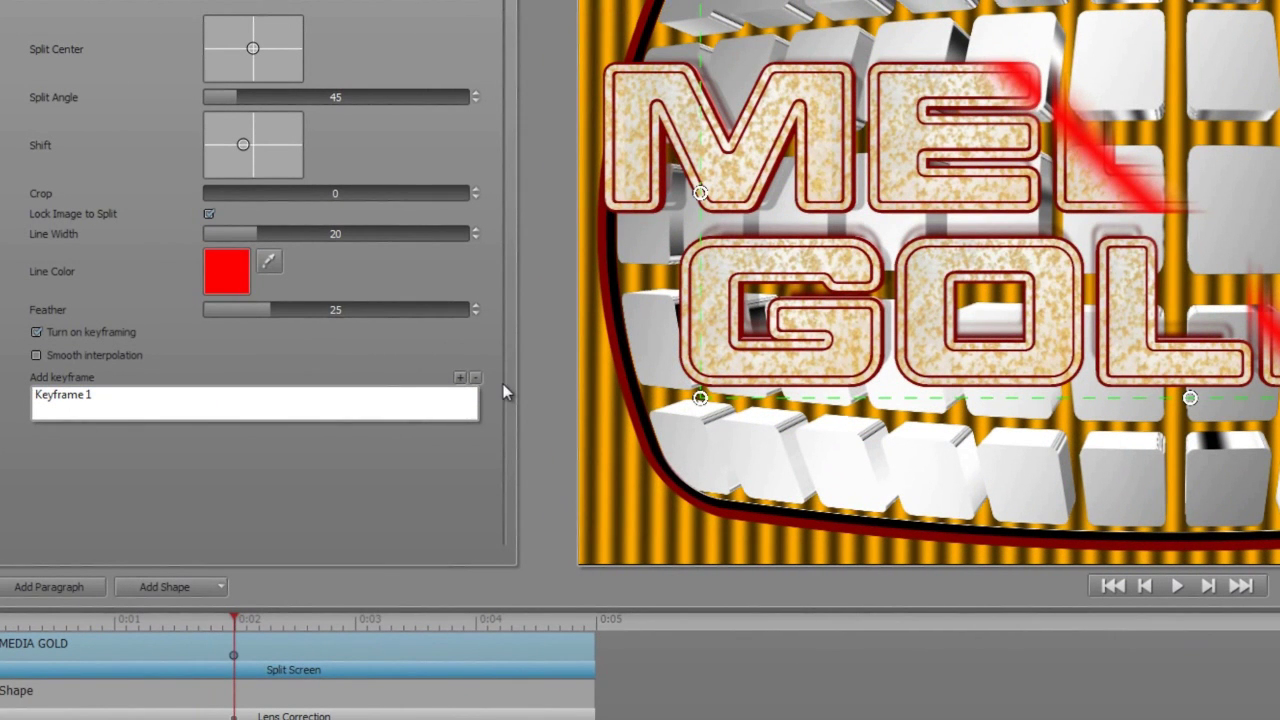
left_click(460, 380)
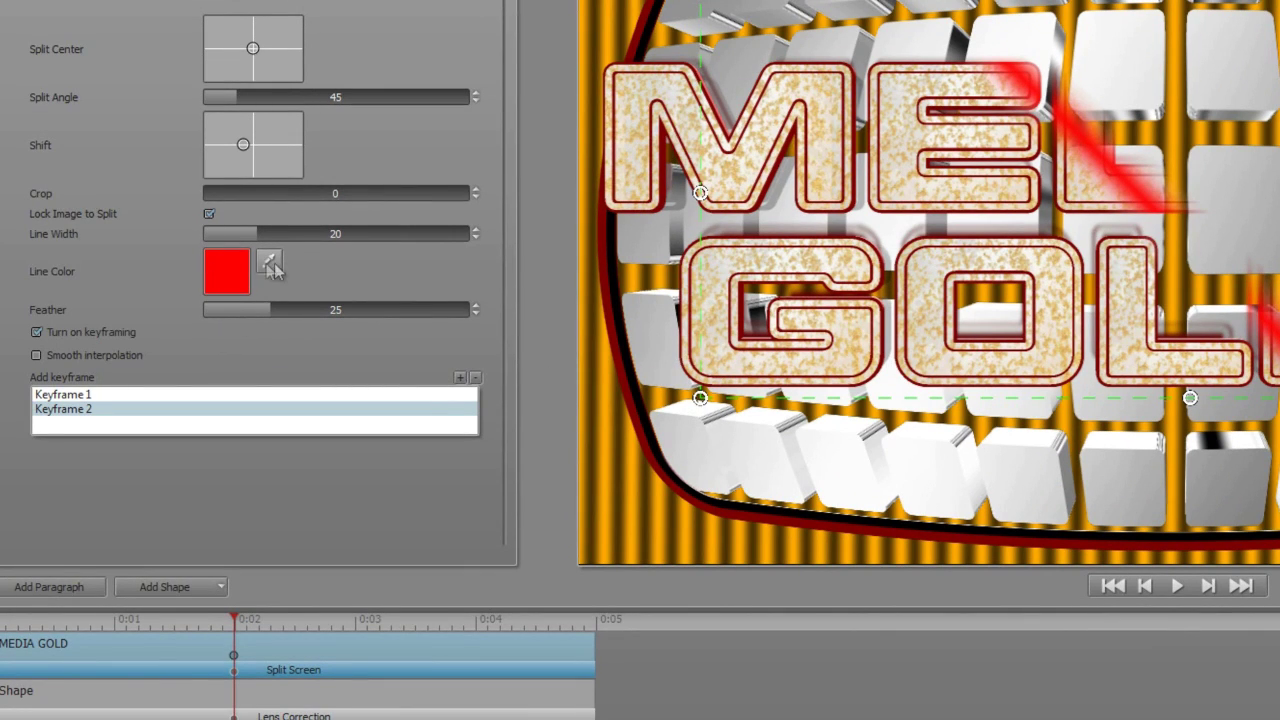
left_click(602, 245)
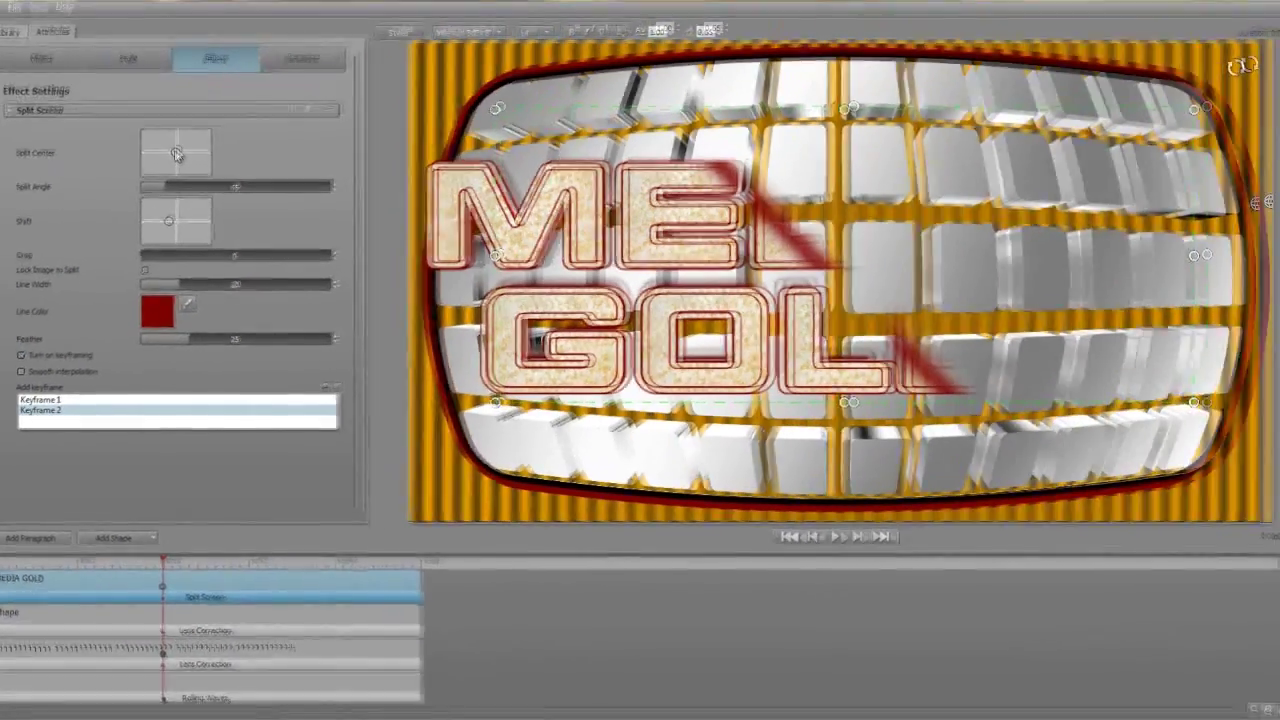
left_click_drag(176, 153, 211, 180)
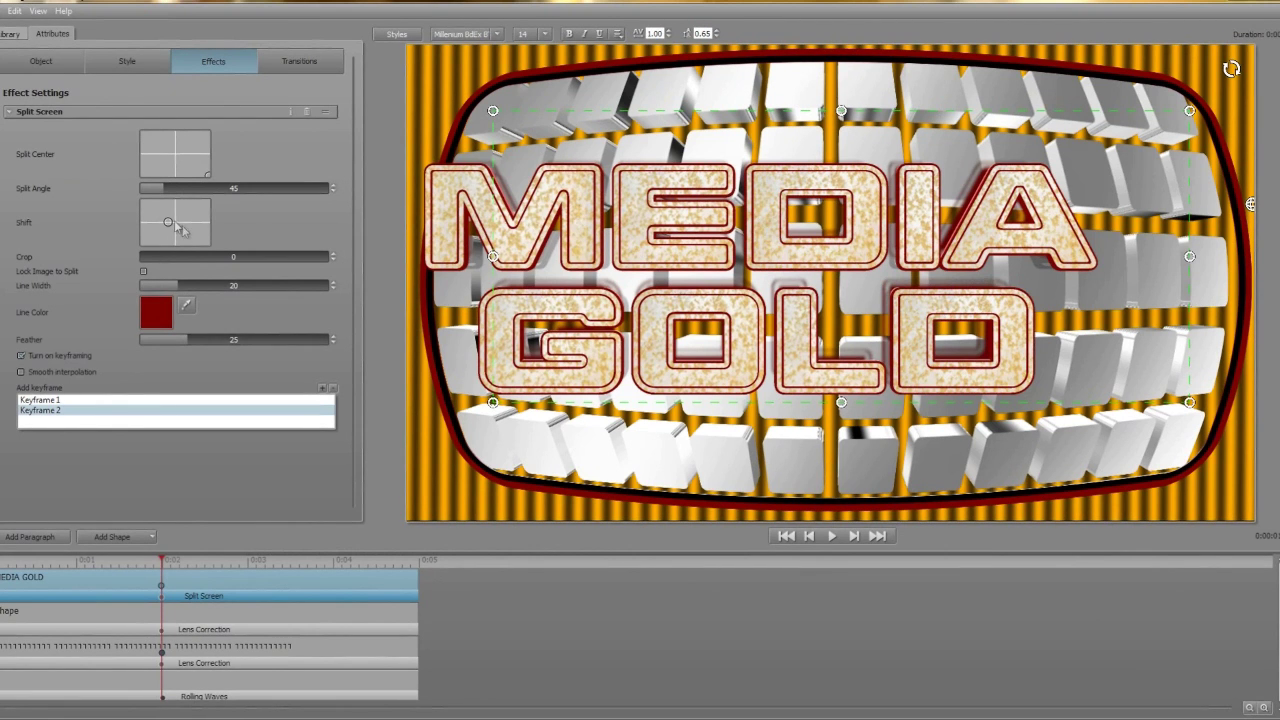
left_click_drag(169, 224, 176, 226)
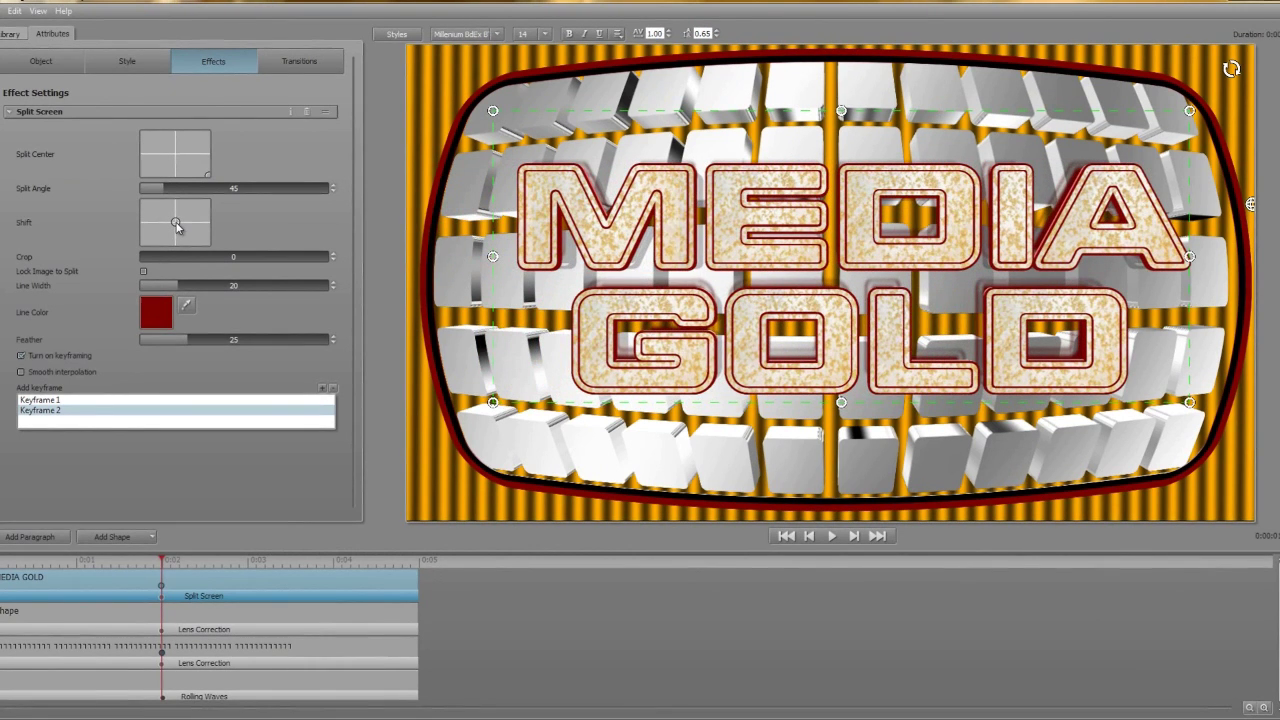
At Keyframe 1, move the Split Center and Shift so the title starts hidden
left_click(52, 400)
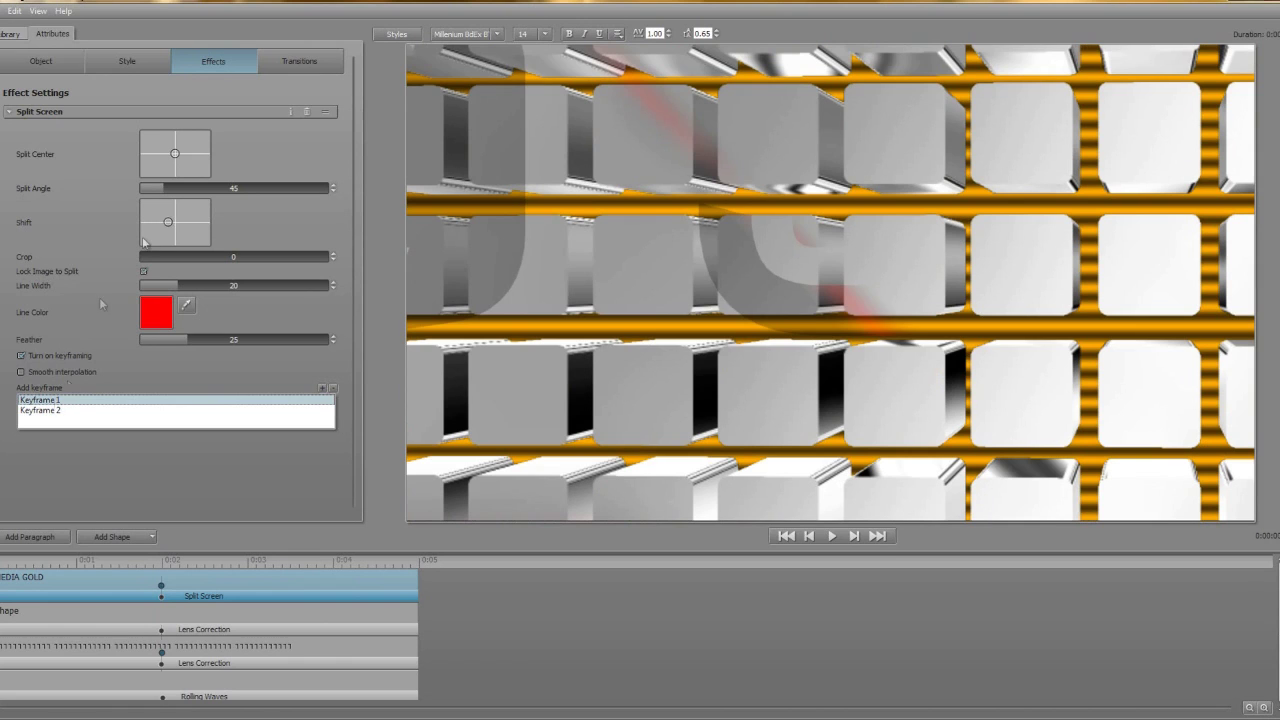
left_click_drag(169, 224, 174, 225)
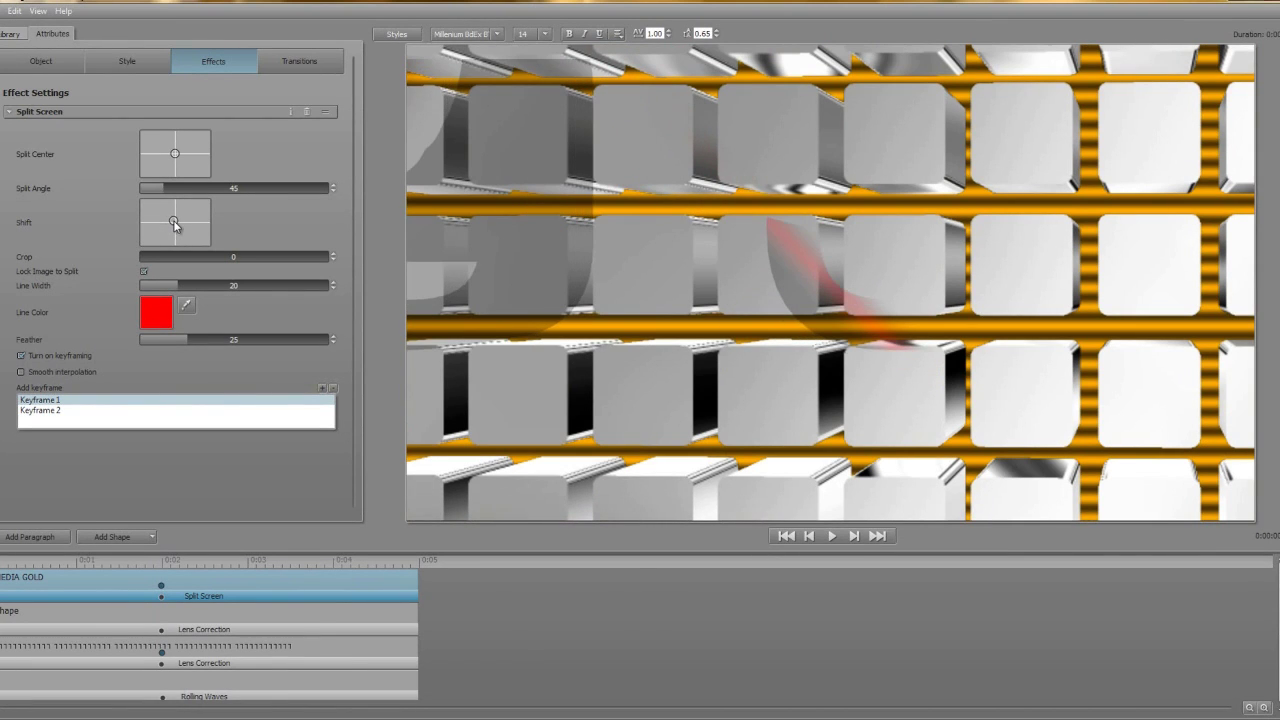
left_click_drag(178, 158, 134, 130)
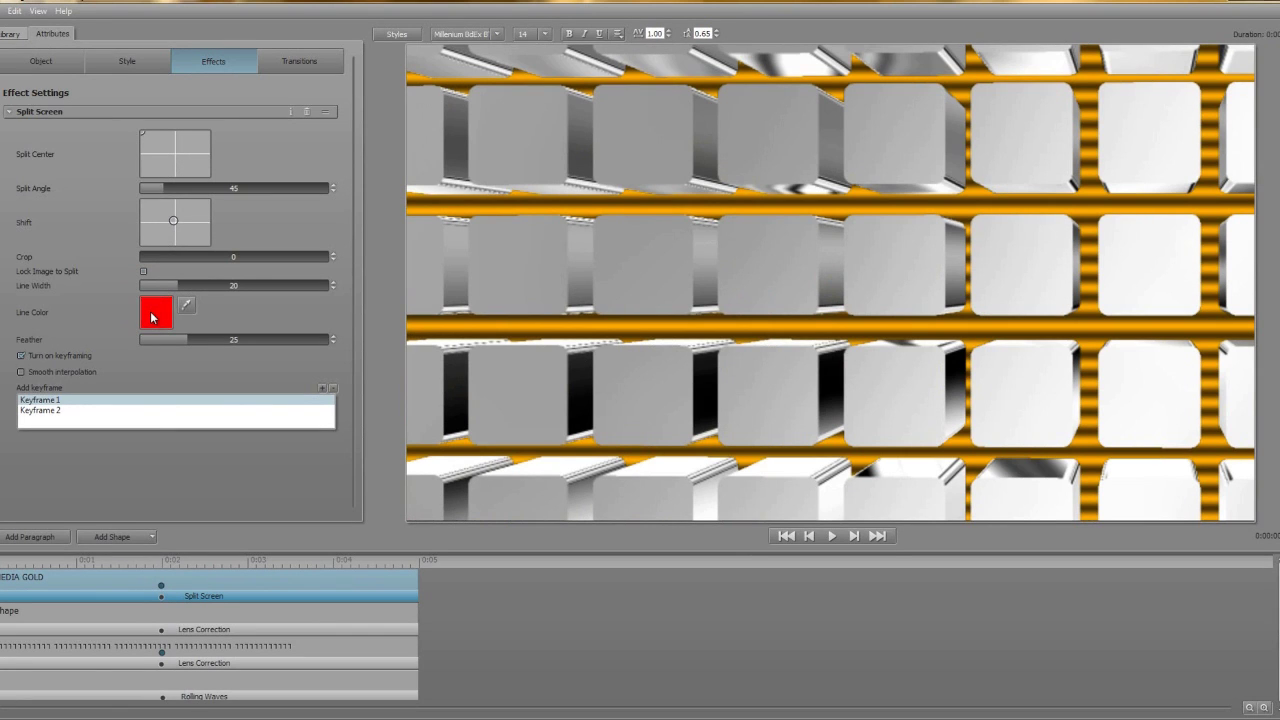
Set the laser Line Color to dark red and play back the wipe
left_click(152, 317)
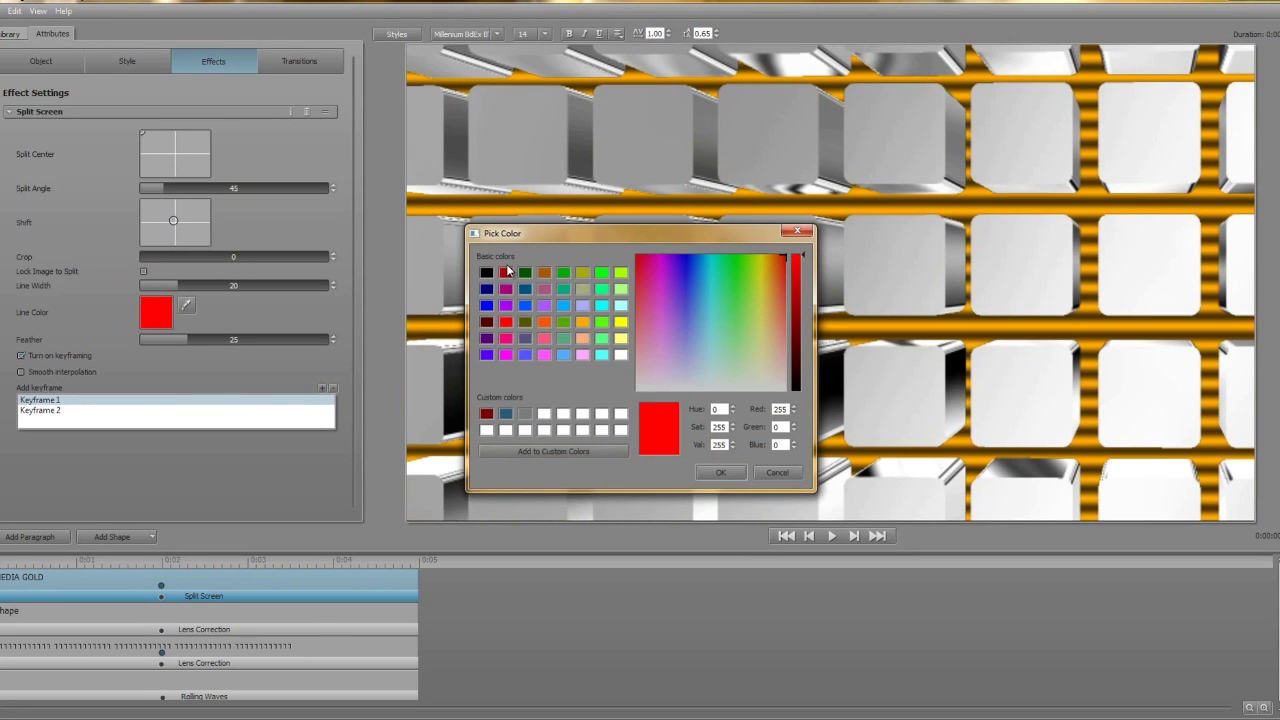
left_click(506, 272)
left_click(707, 471)
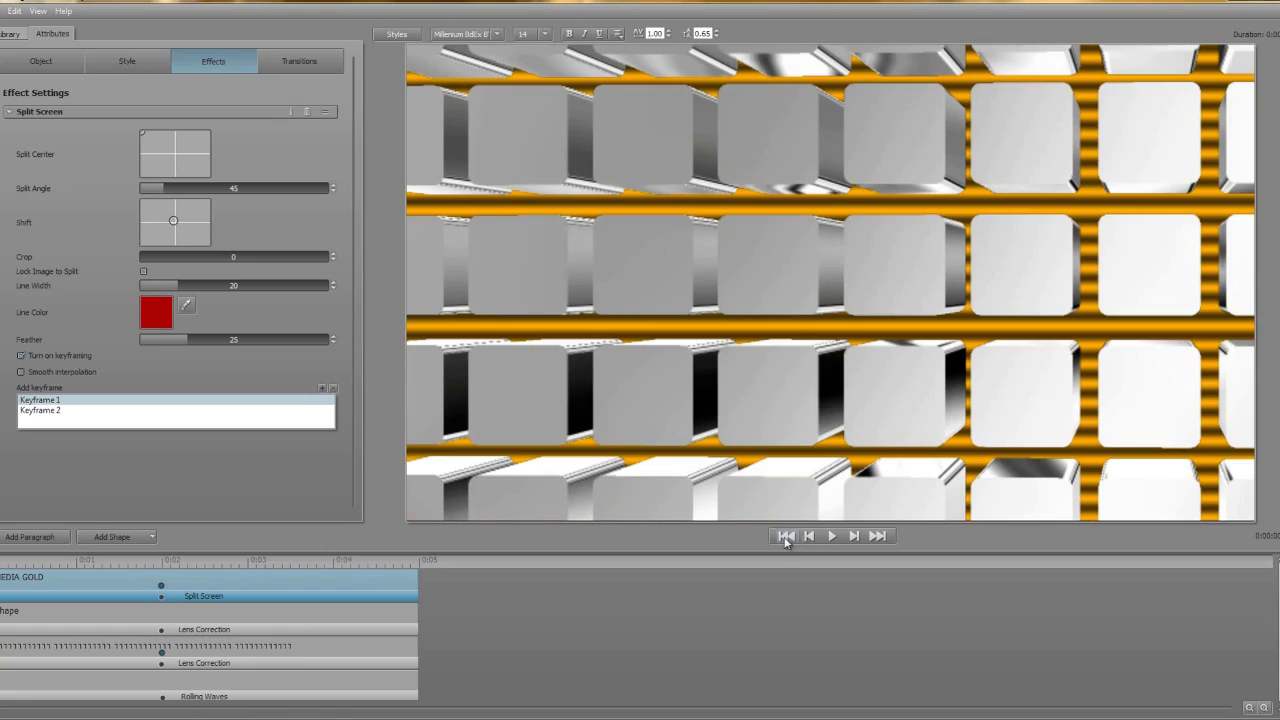
left_click(833, 537)
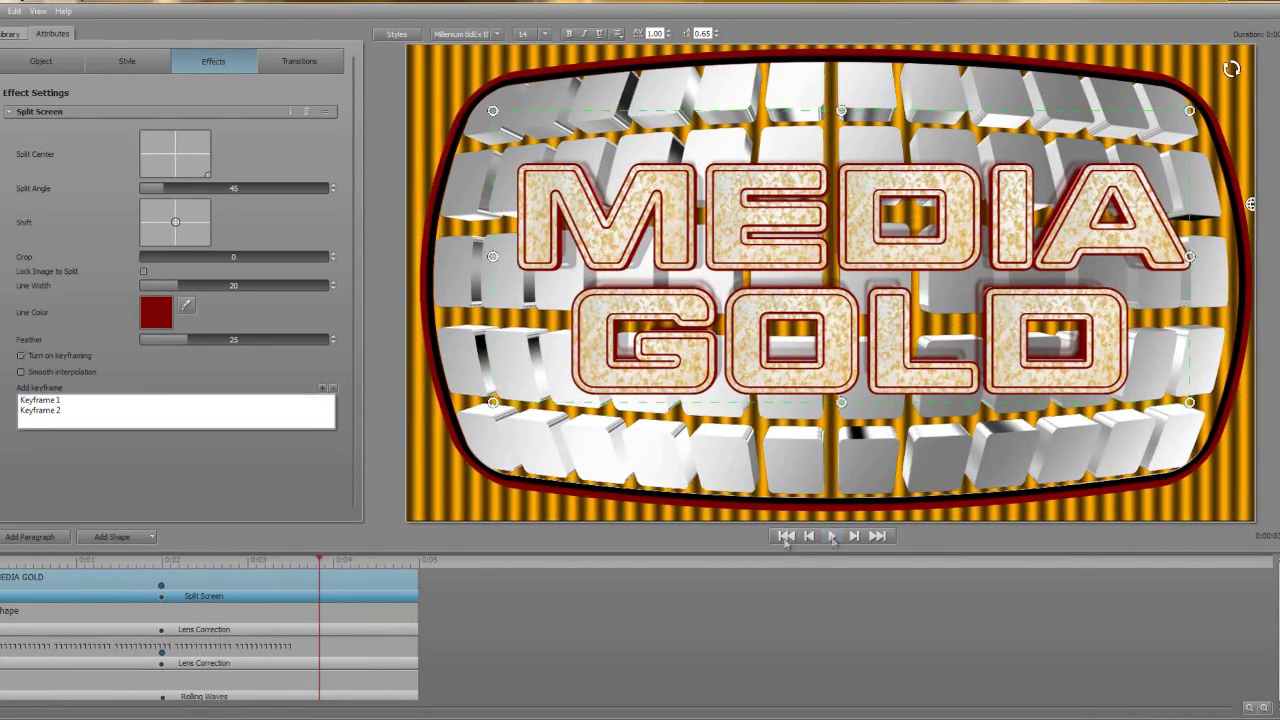
Select the cube-pattern track to show its Object position and scale attributes
left_click(161, 656)
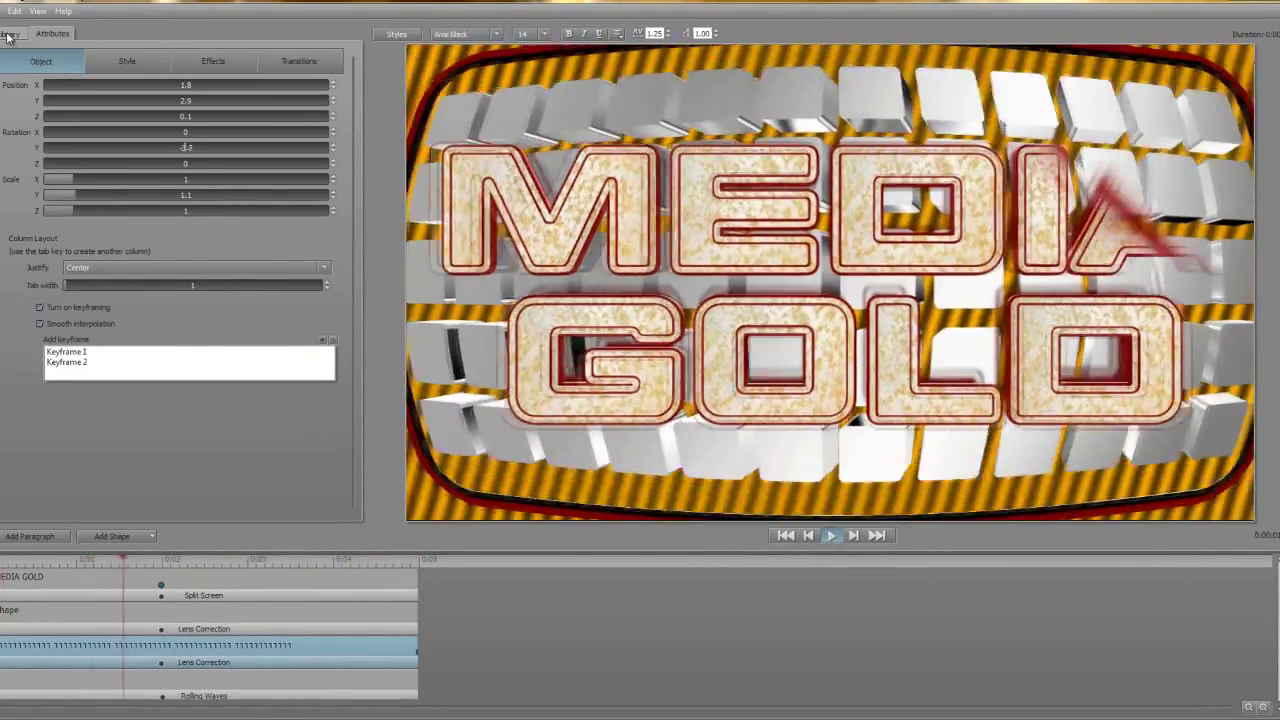
Apply Color Fixer Plus from Starter Pack/Video Essentials I to the cube layer, giving the cubes a creamy gold tone
left_click(10, 34)
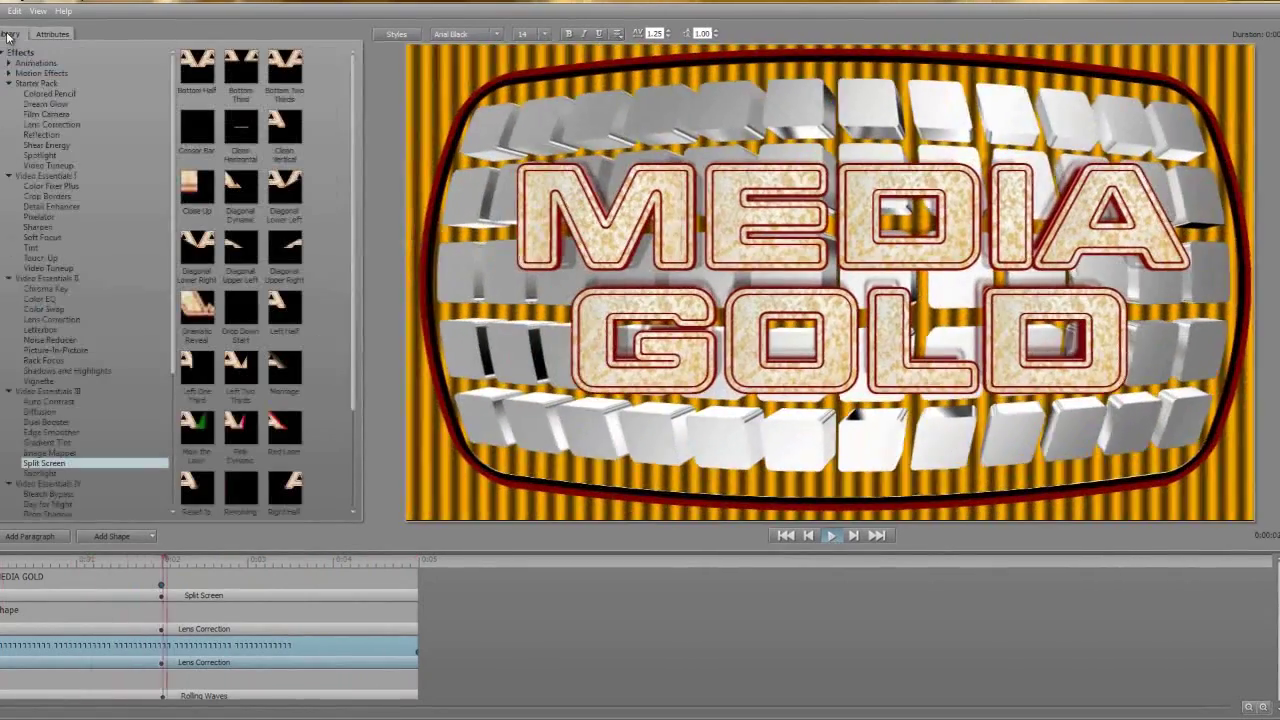
left_click(36, 83)
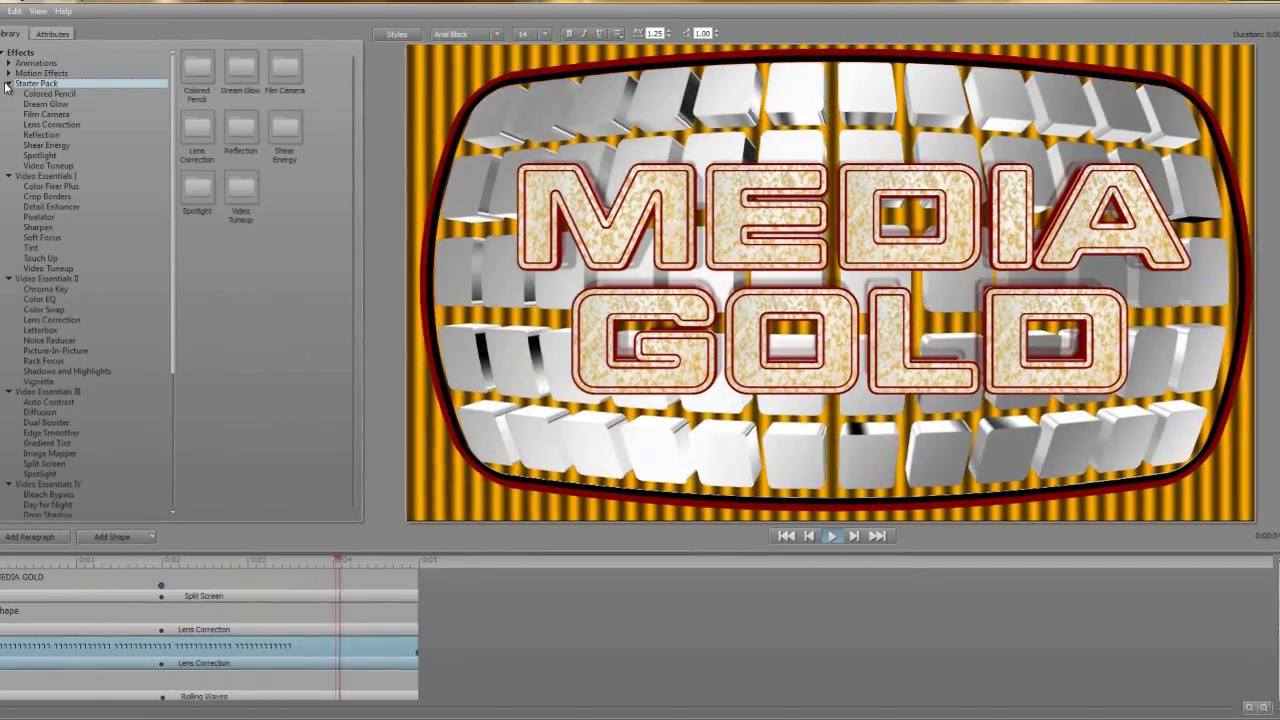
left_click(50, 186)
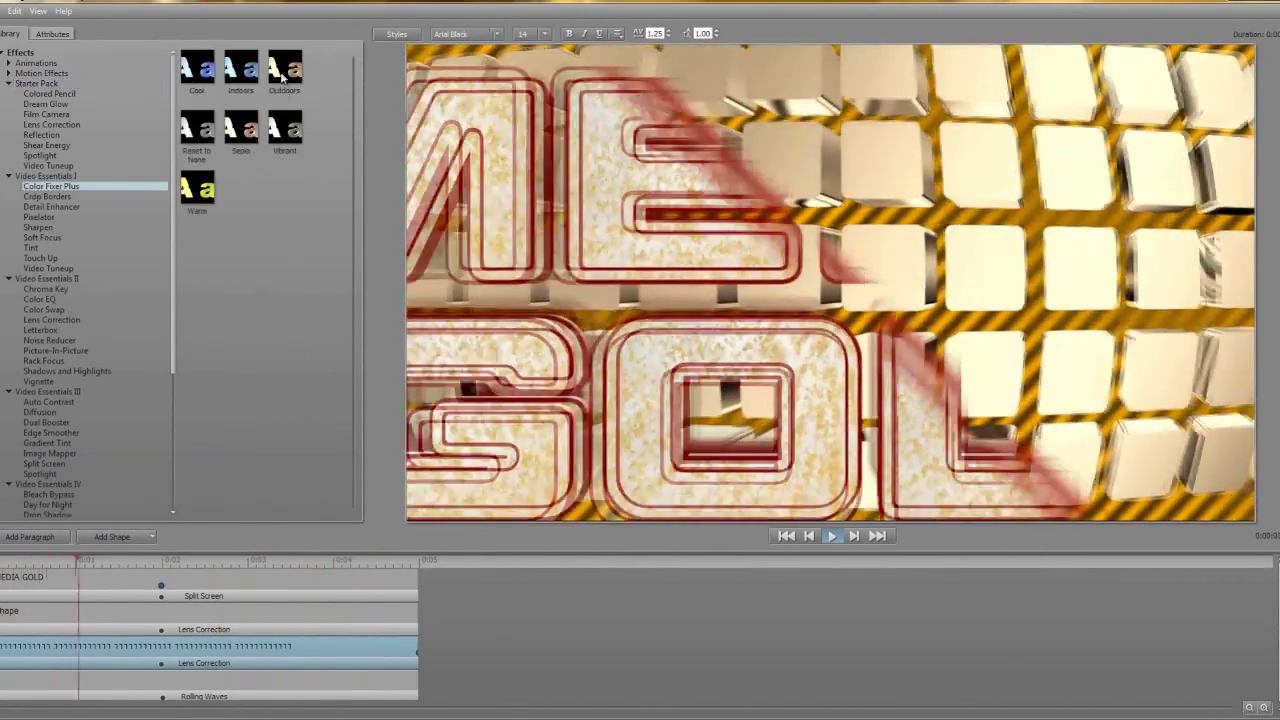
double_click(280, 71)
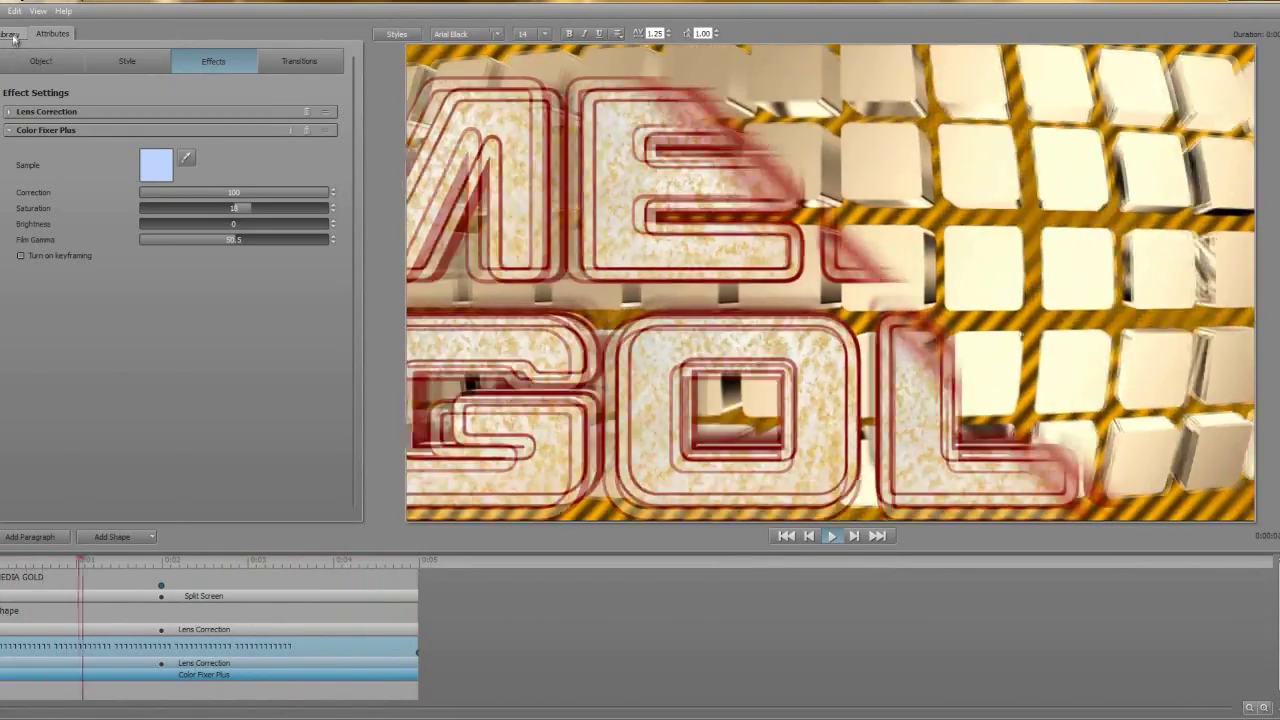
left_click(10, 33)
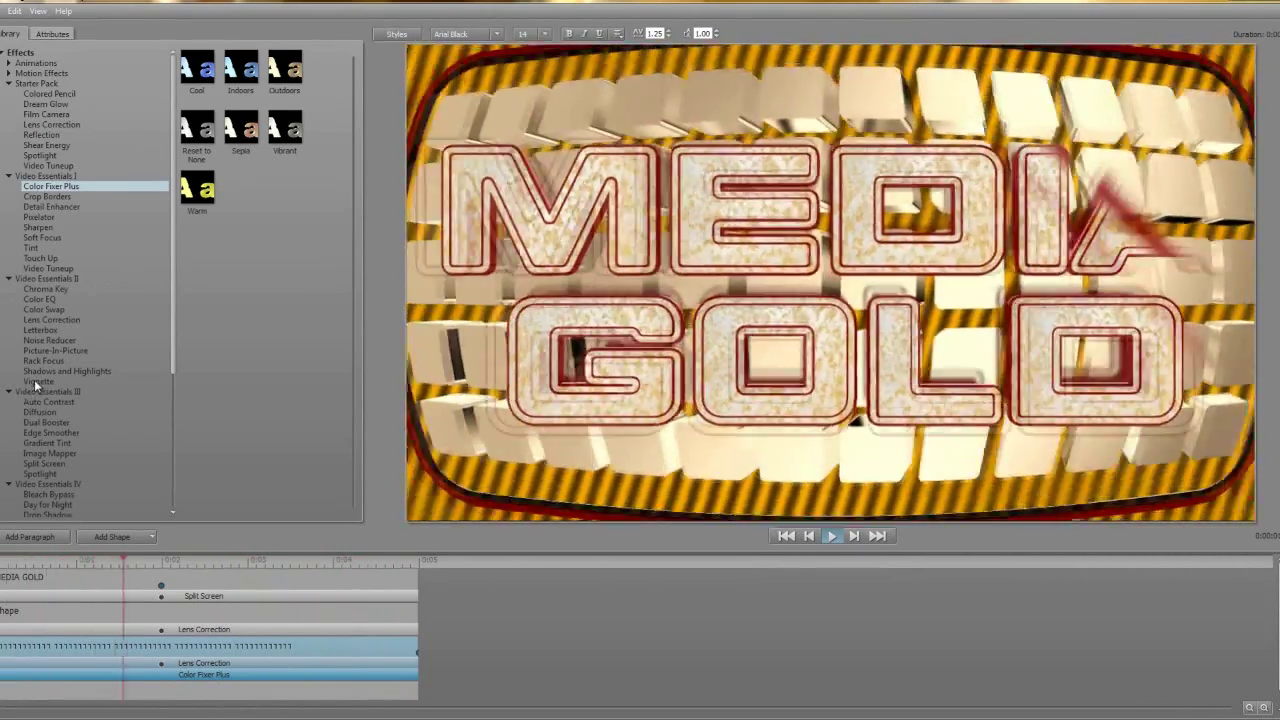
Add a Vignette from Video Essentials II to the cube layer and slightly lower its opacity
left_click(36, 381)
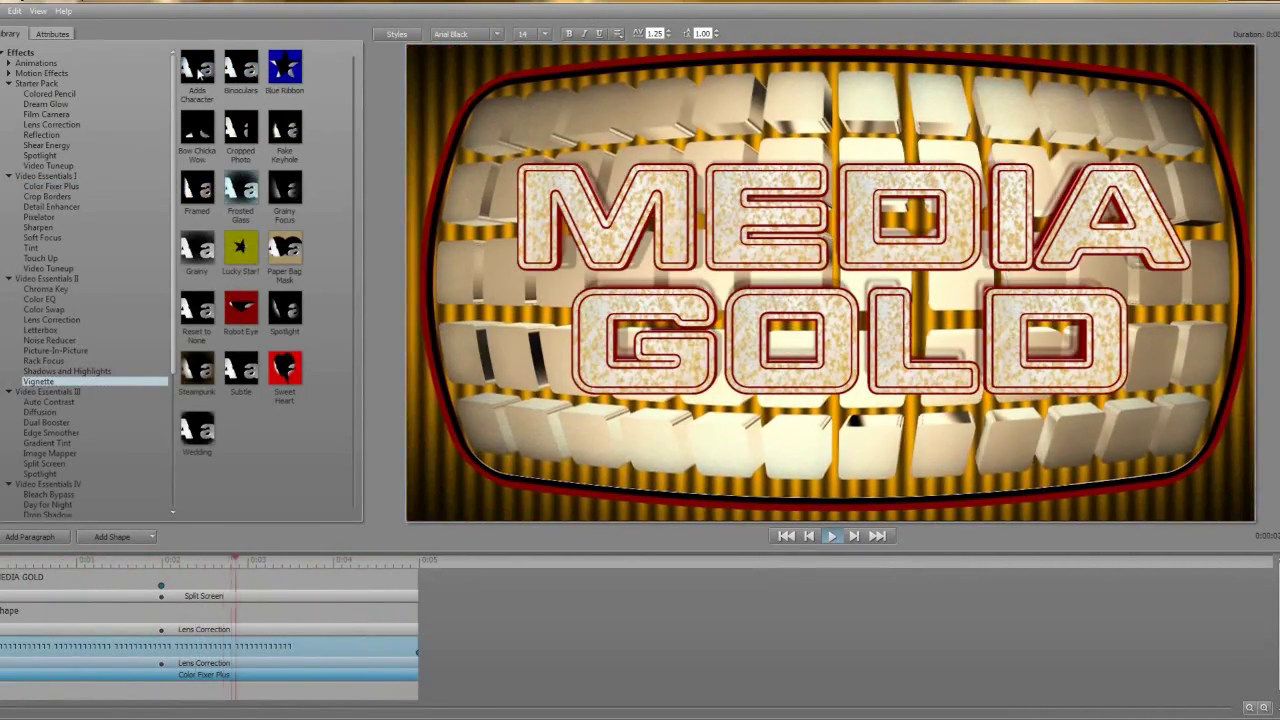
double_click(197, 72)
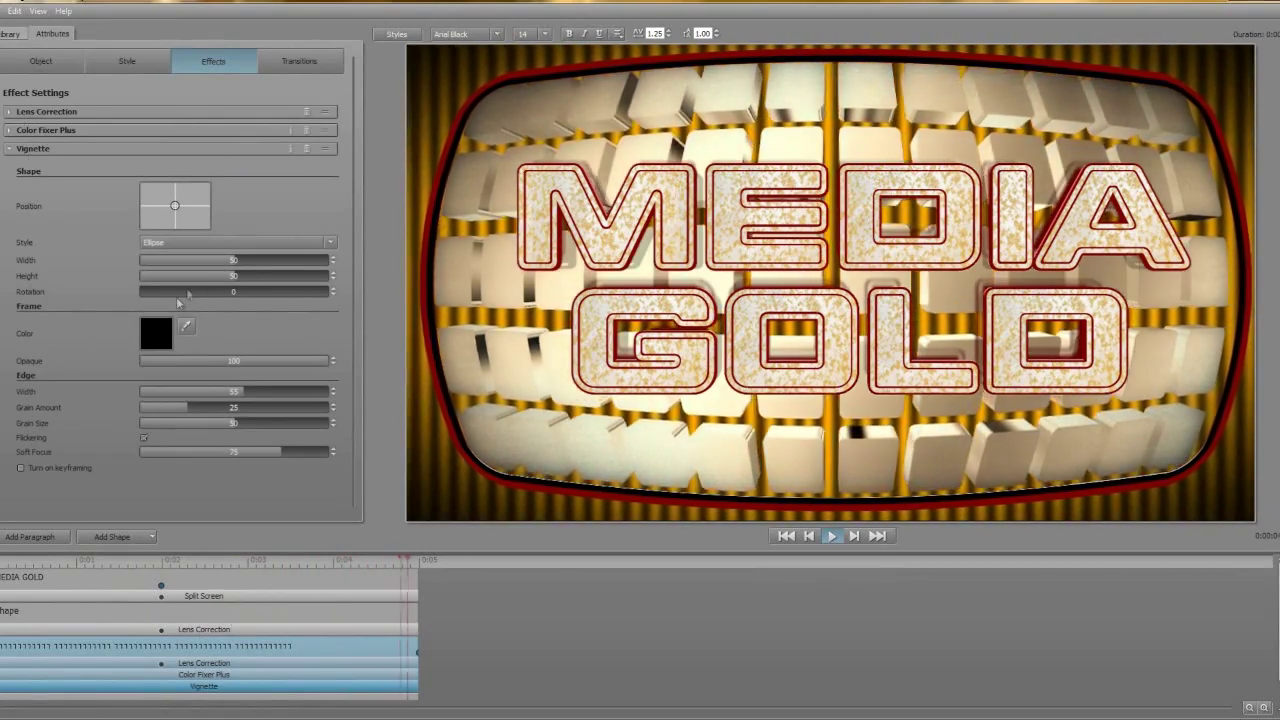
left_click(320, 362)
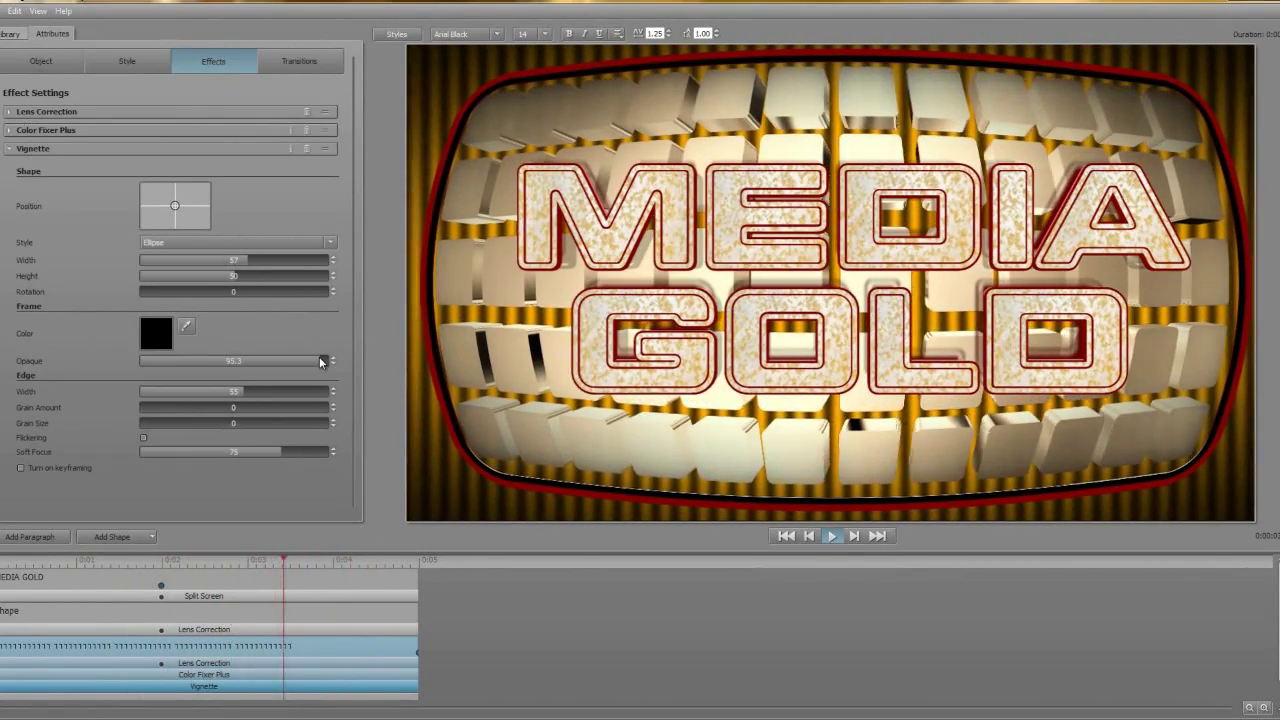